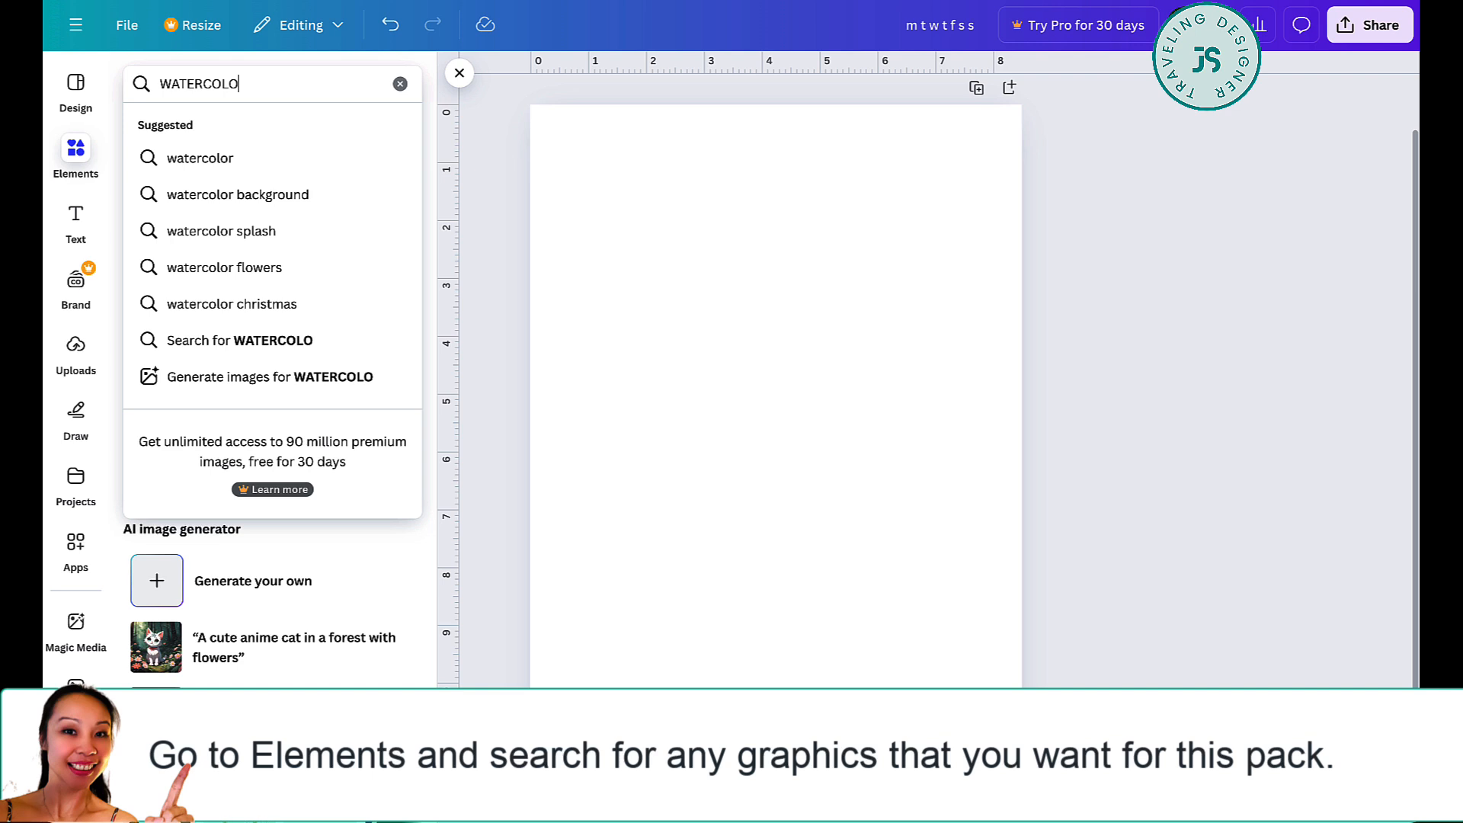
- Search the elements for "watercolor splash" and show all the matching graphics
{"action": "left_click", "coordinate": [199, 231]}
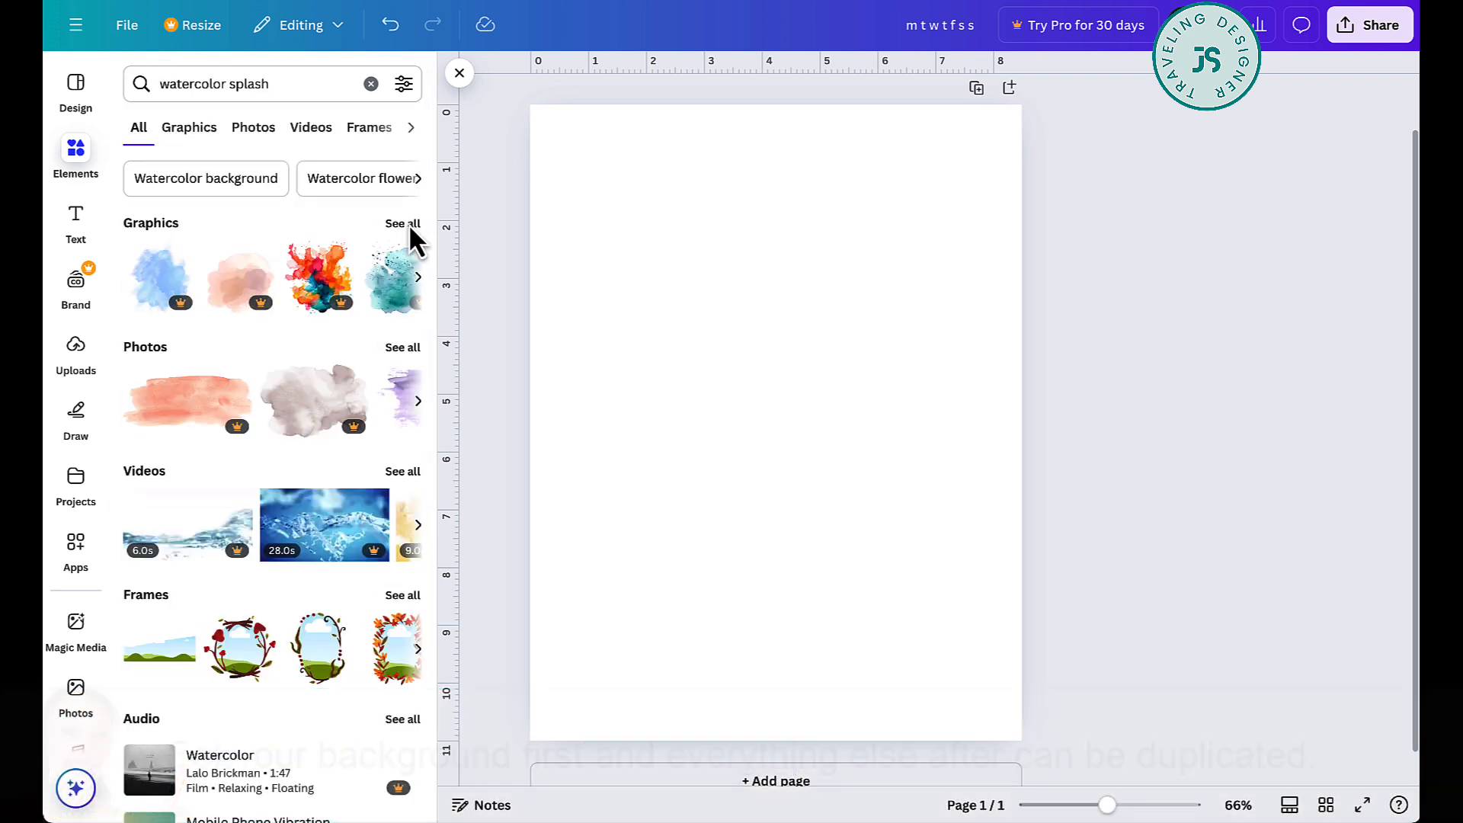
{"action": "left_click", "coordinate": [402, 224]}
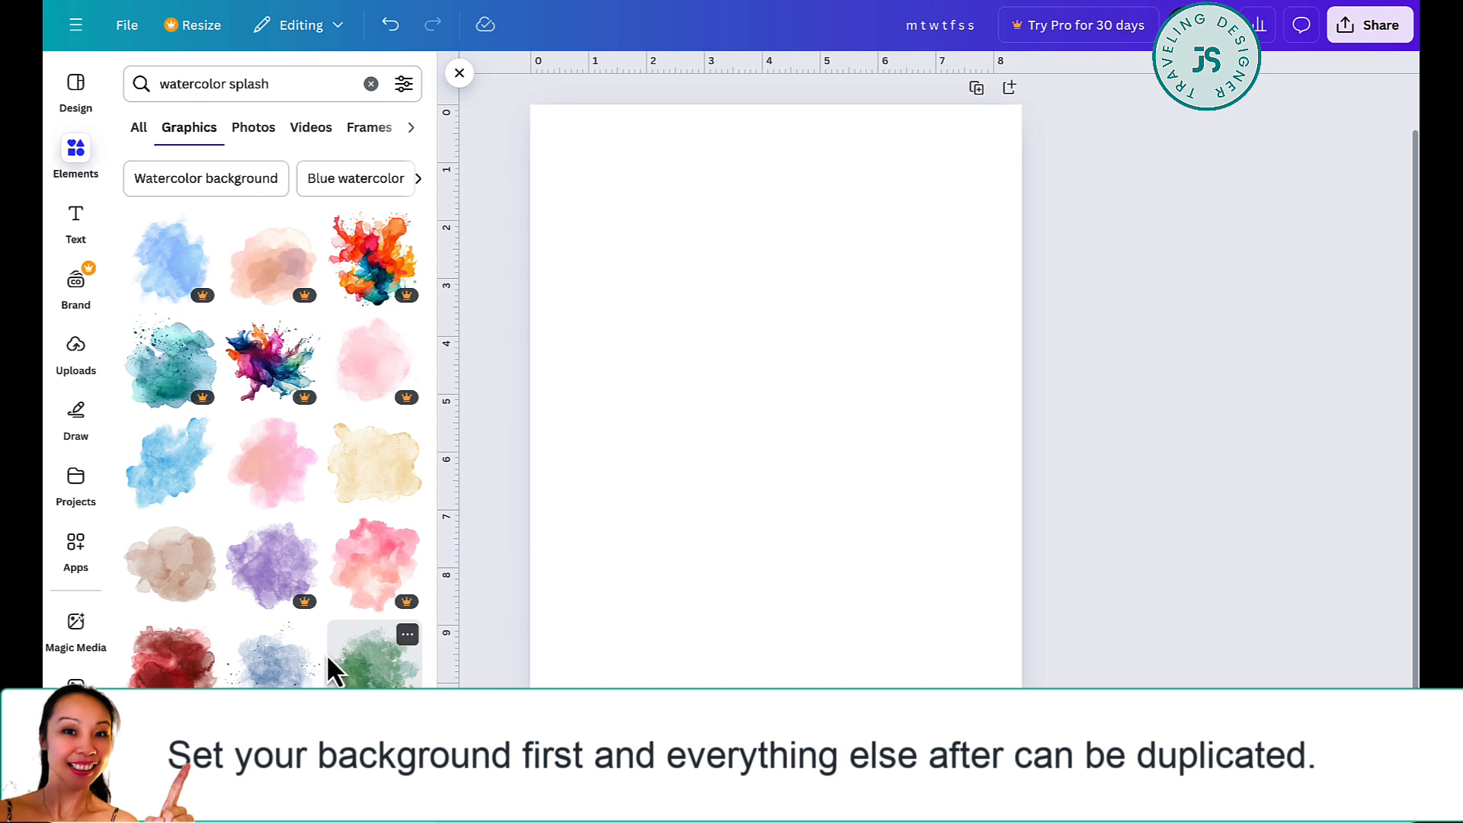
{"action": "scroll", "coordinate": [327, 654], "scroll_direction": "down", "scroll_amount": 5}
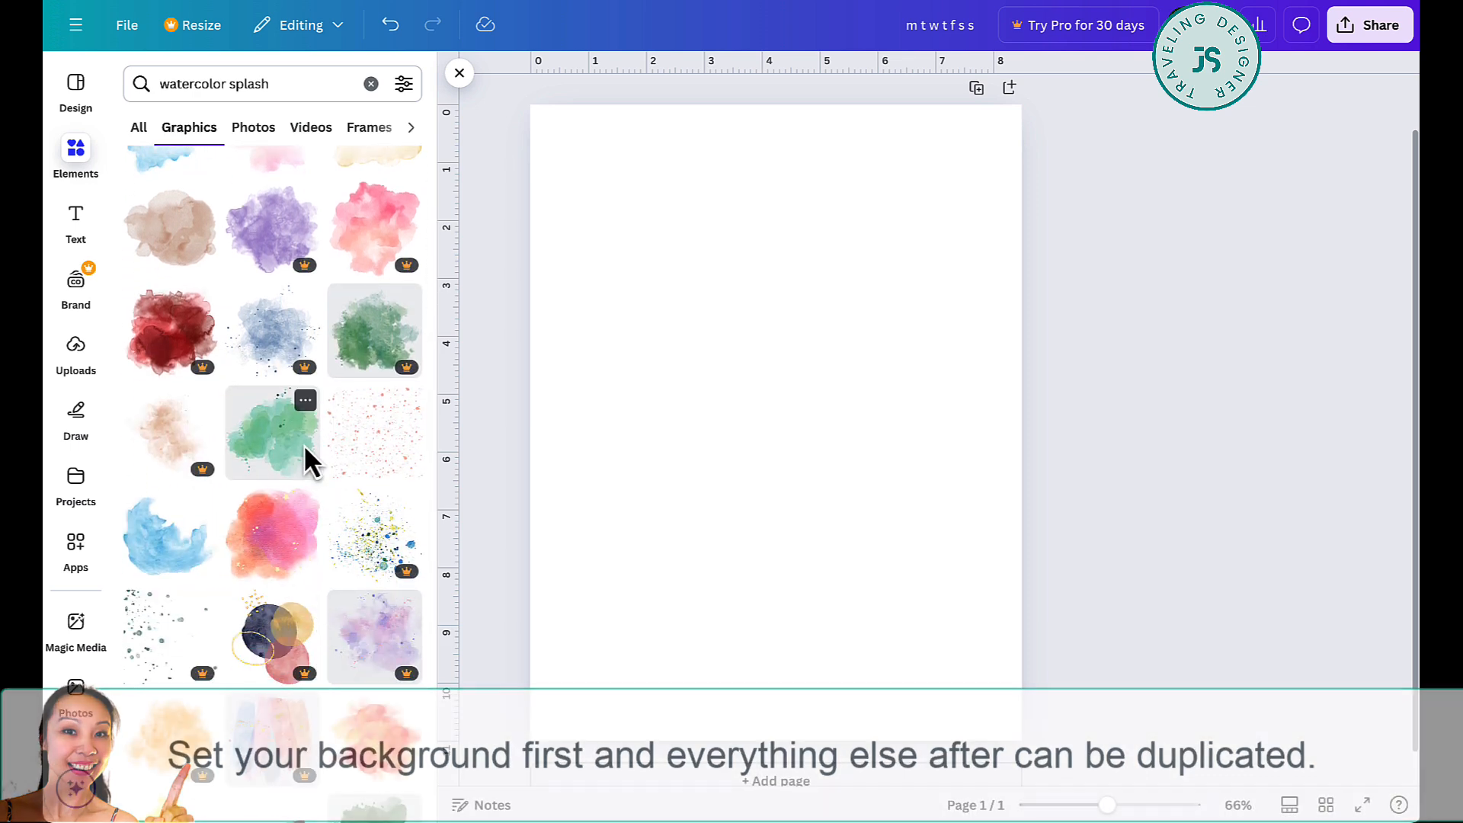
- Add the green watercolor splash and place copies in the page's lower-left and upper-right corners
{"action": "left_click", "coordinate": [263, 449]}
{"action": "left_click_drag", "start_coordinate": [829, 488], "coordinate": [1131, 186]}
{"action": "scroll", "coordinate": [1006, 195], "scroll_direction": "up", "scroll_amount": 1}
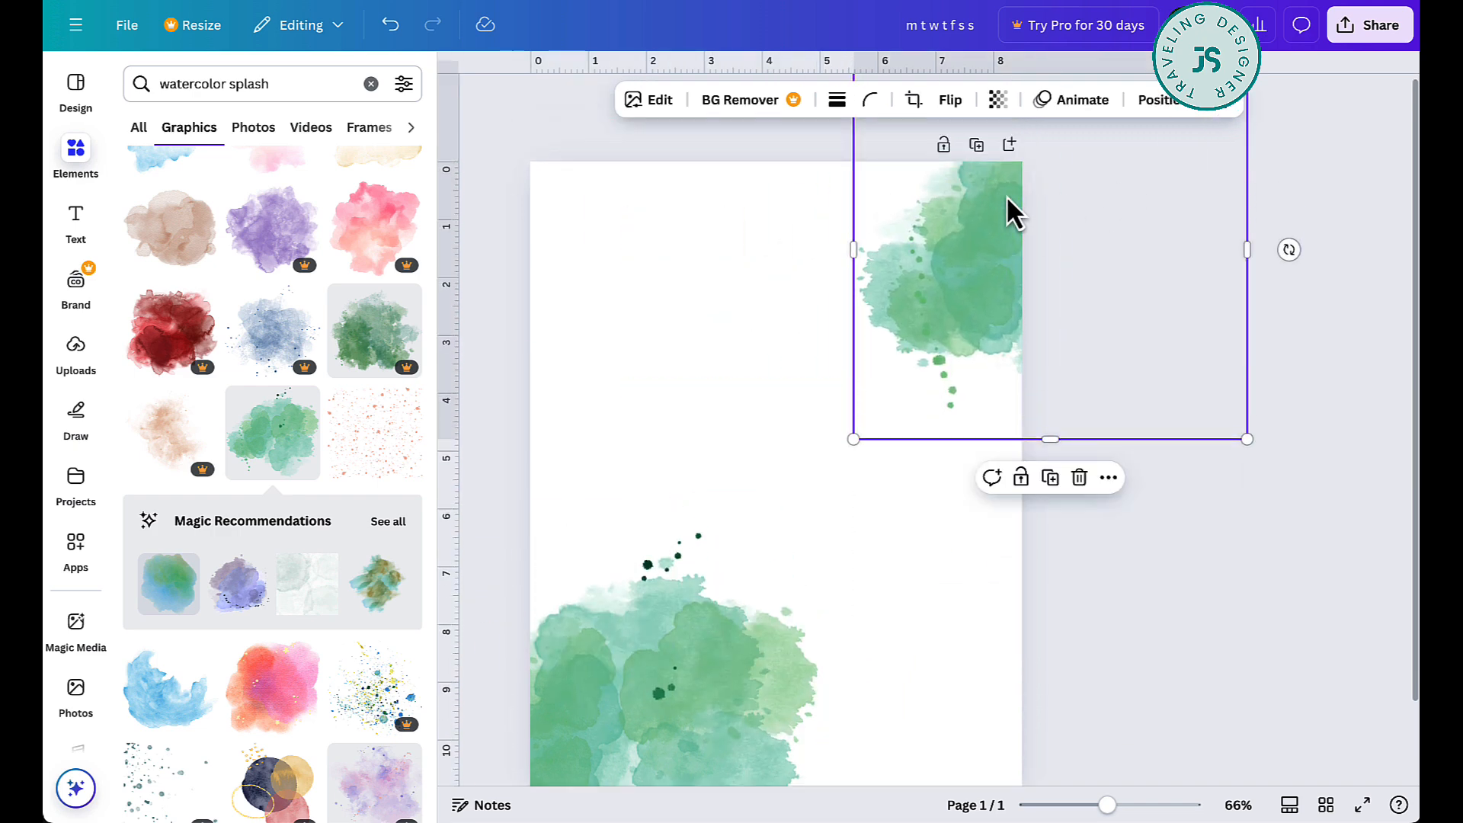
{"action": "left_click_drag", "start_coordinate": [972, 252], "coordinate": [942, 221]}
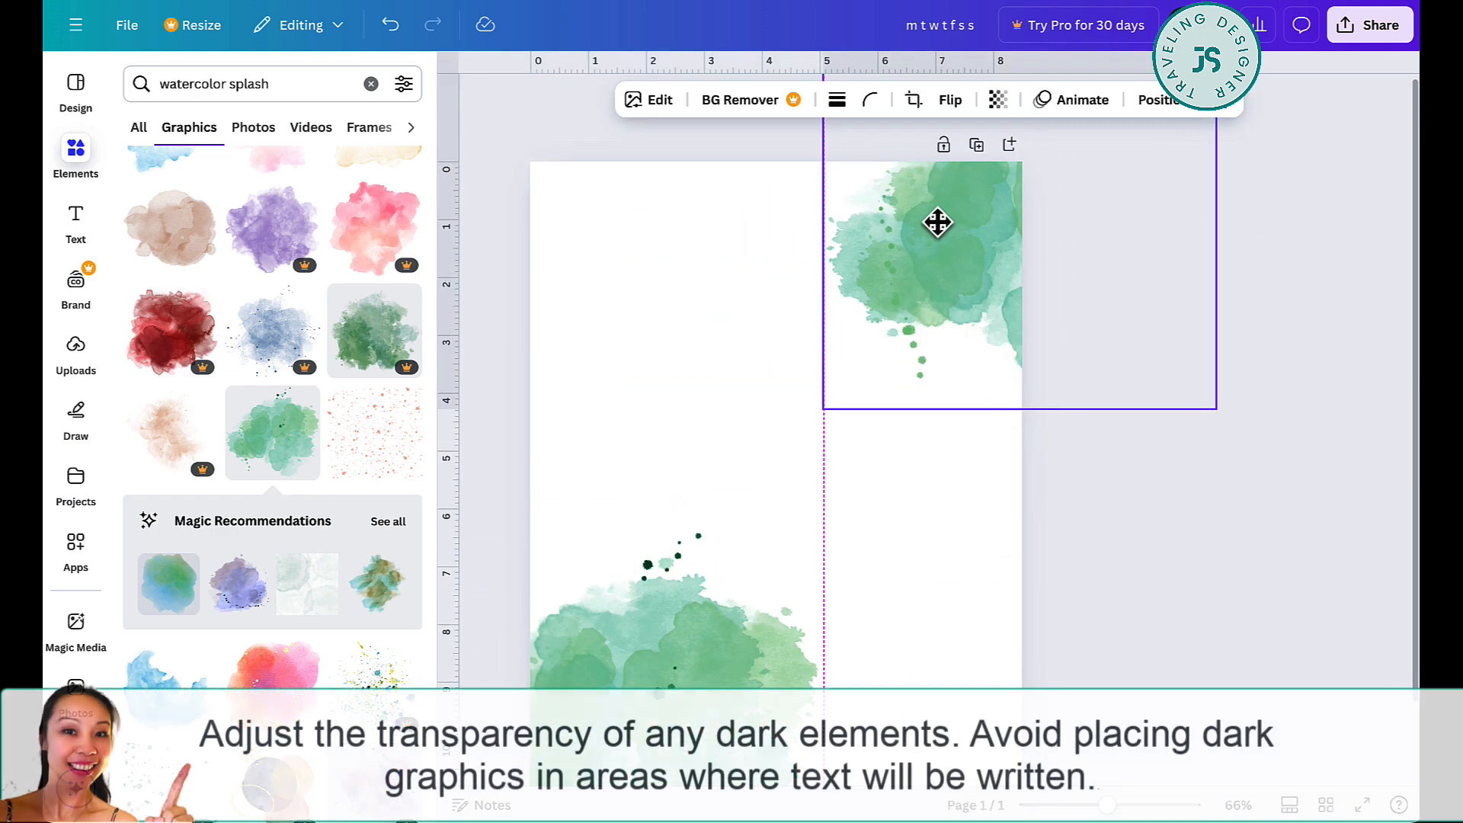
- Set the transparency of both green splashes to 20
{"action": "left_click", "coordinate": [721, 676], "text": "shift"}
{"action": "left_click", "coordinate": [919, 100]}
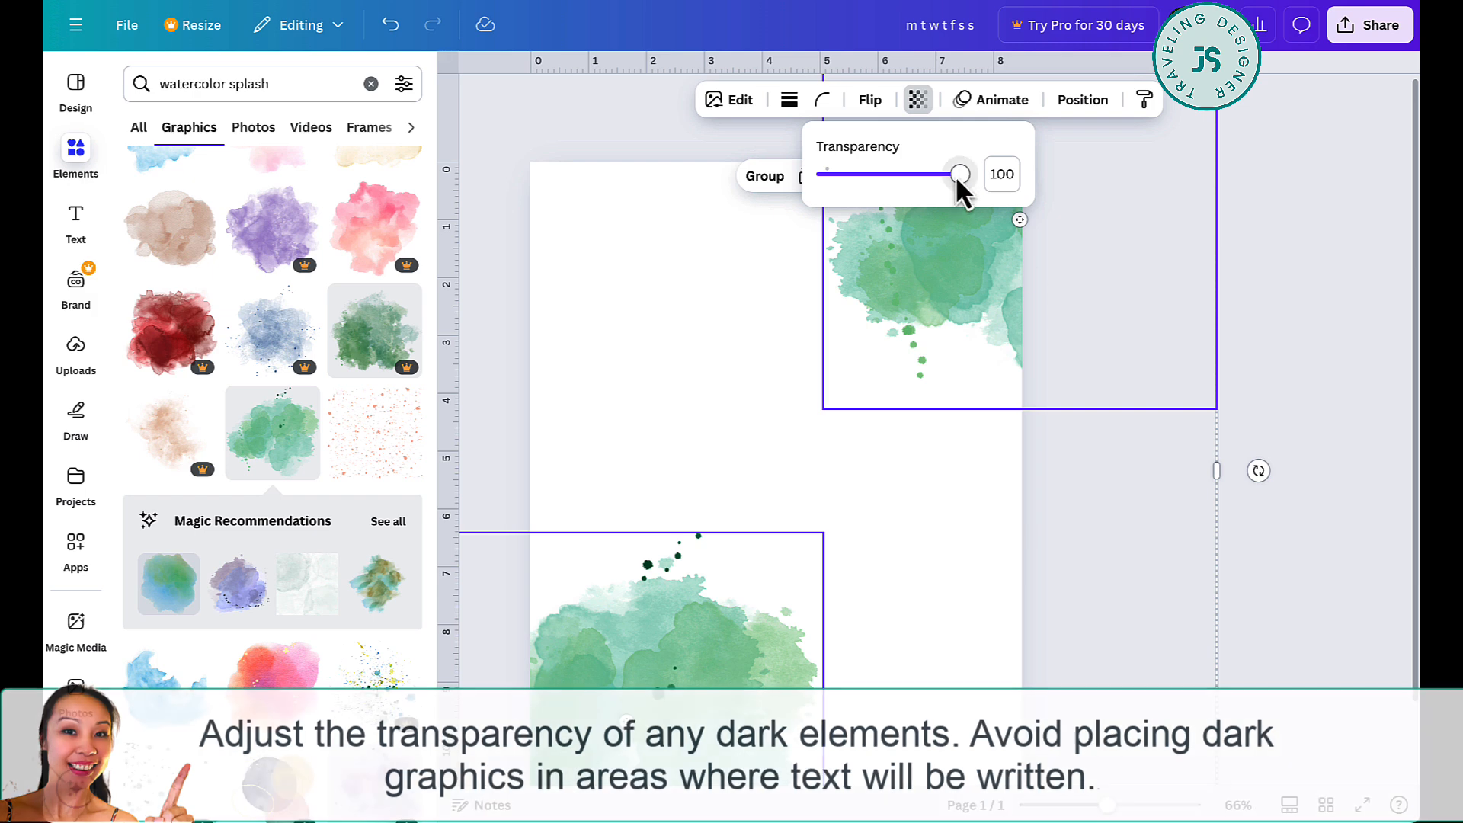
{"action": "left_click_drag", "start_coordinate": [957, 175], "coordinate": [853, 177]}
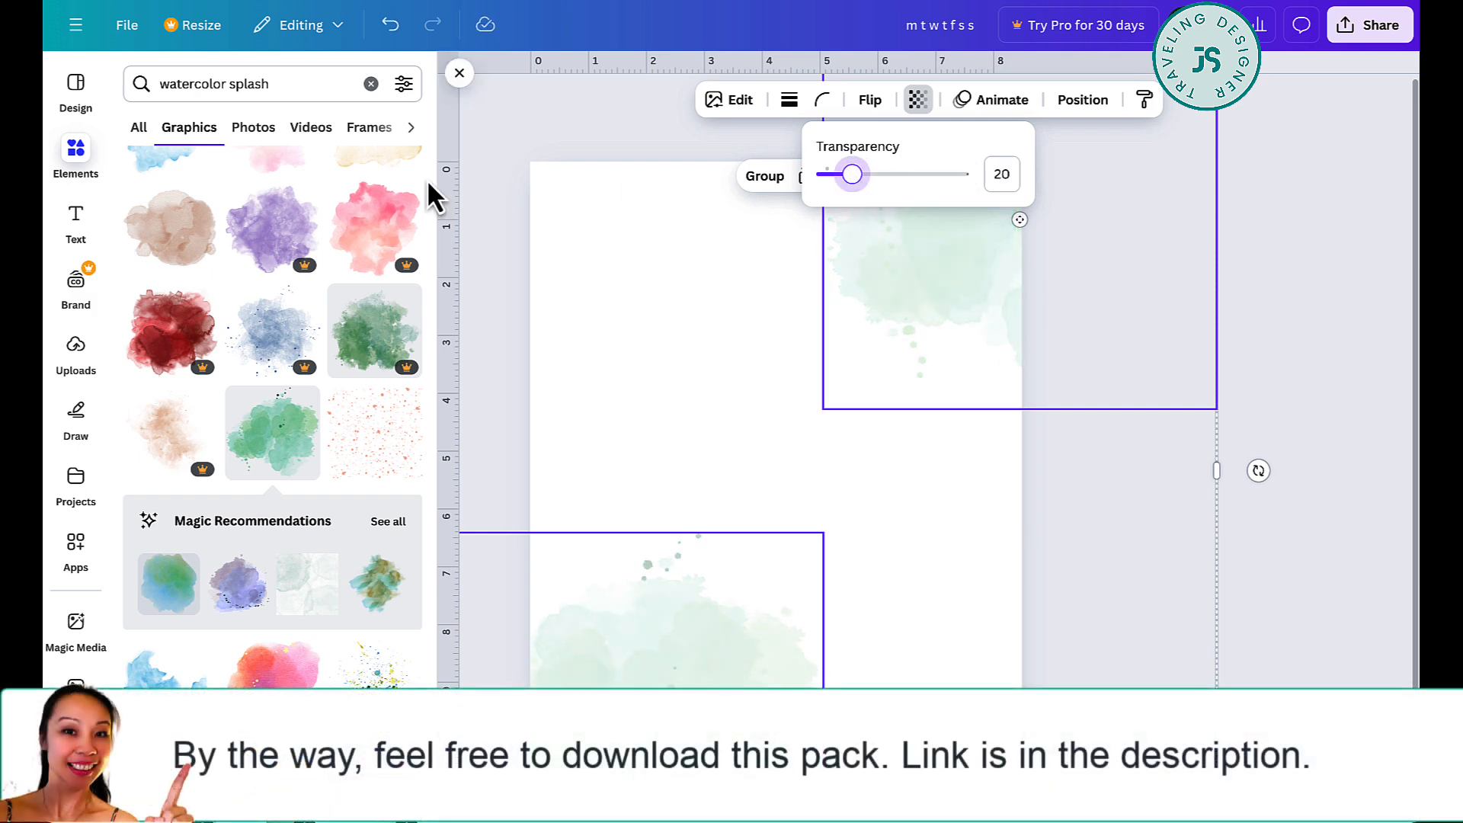
{"action": "left_click", "coordinate": [491, 268]}
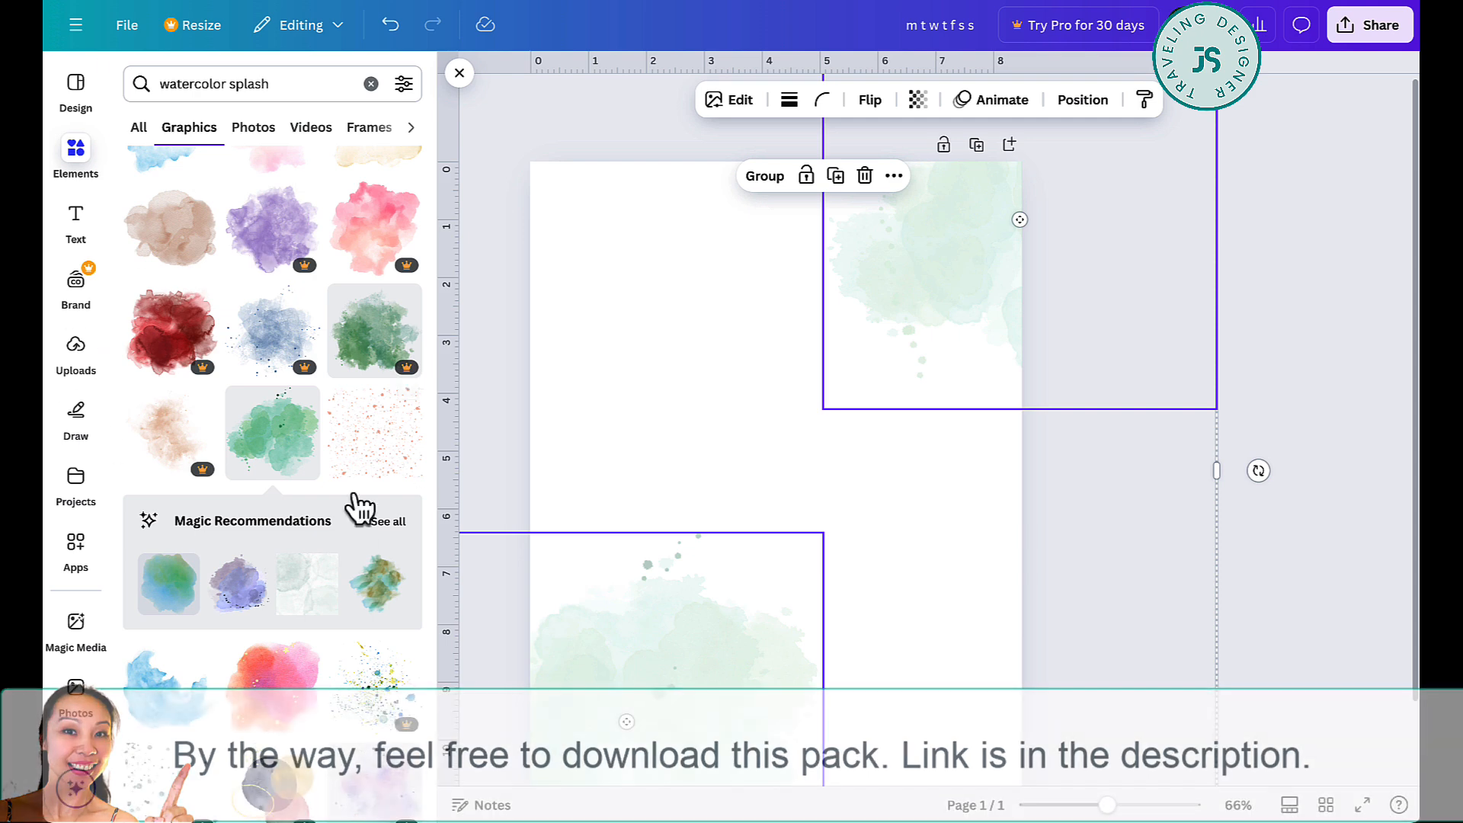
- Add the coral speckle graphic, rotate it at an angle and place it over the upper-right splash
{"action": "left_click", "coordinate": [355, 428]}
{"action": "left_click_drag", "start_coordinate": [814, 484], "coordinate": [1039, 206]}
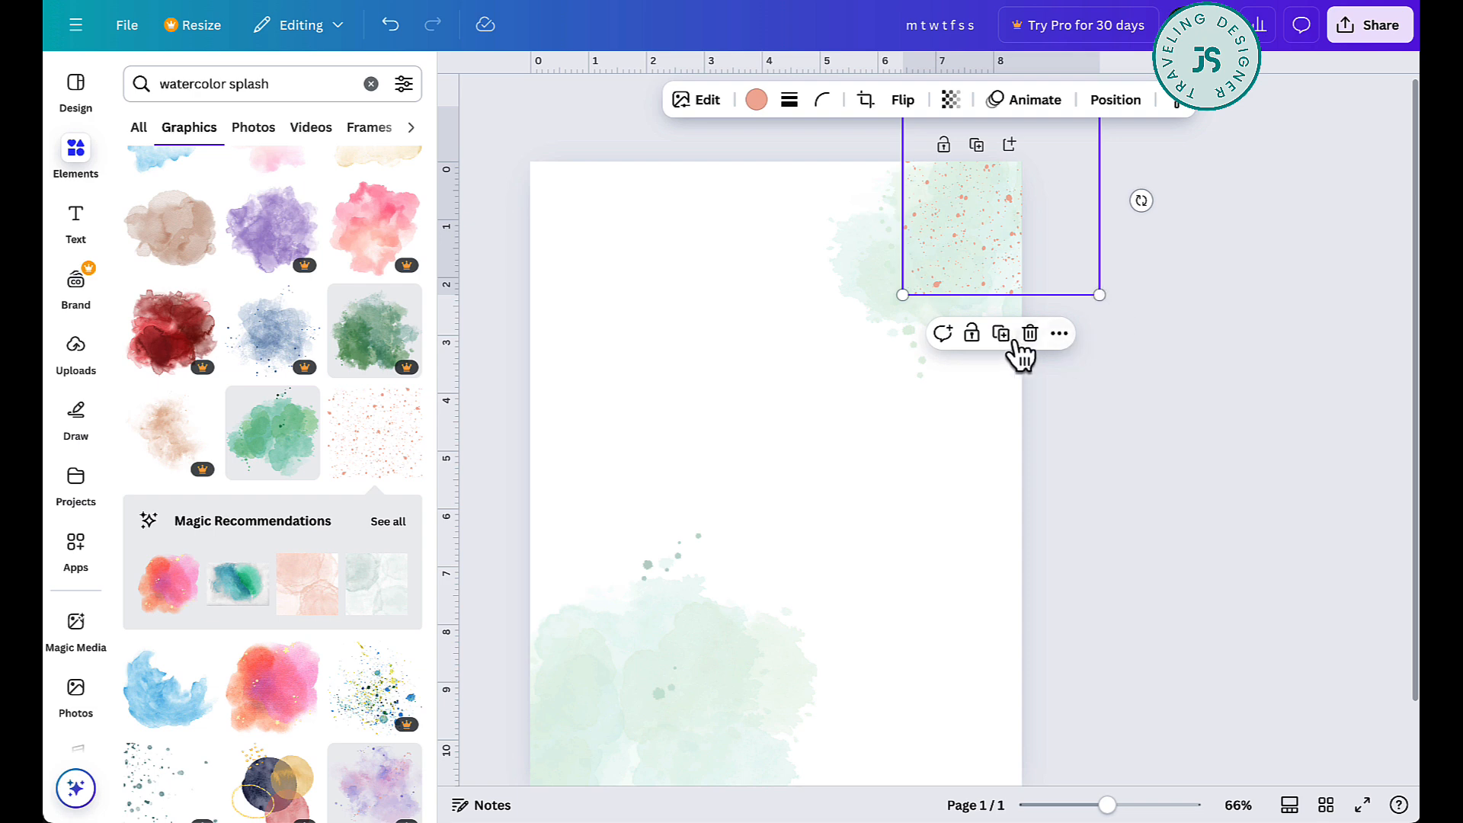
{"action": "left_click_drag", "start_coordinate": [1141, 201], "coordinate": [1172, 368]}
{"action": "left_click", "coordinate": [1172, 368]}
{"action": "left_click_drag", "start_coordinate": [997, 266], "coordinate": [1048, 266]}
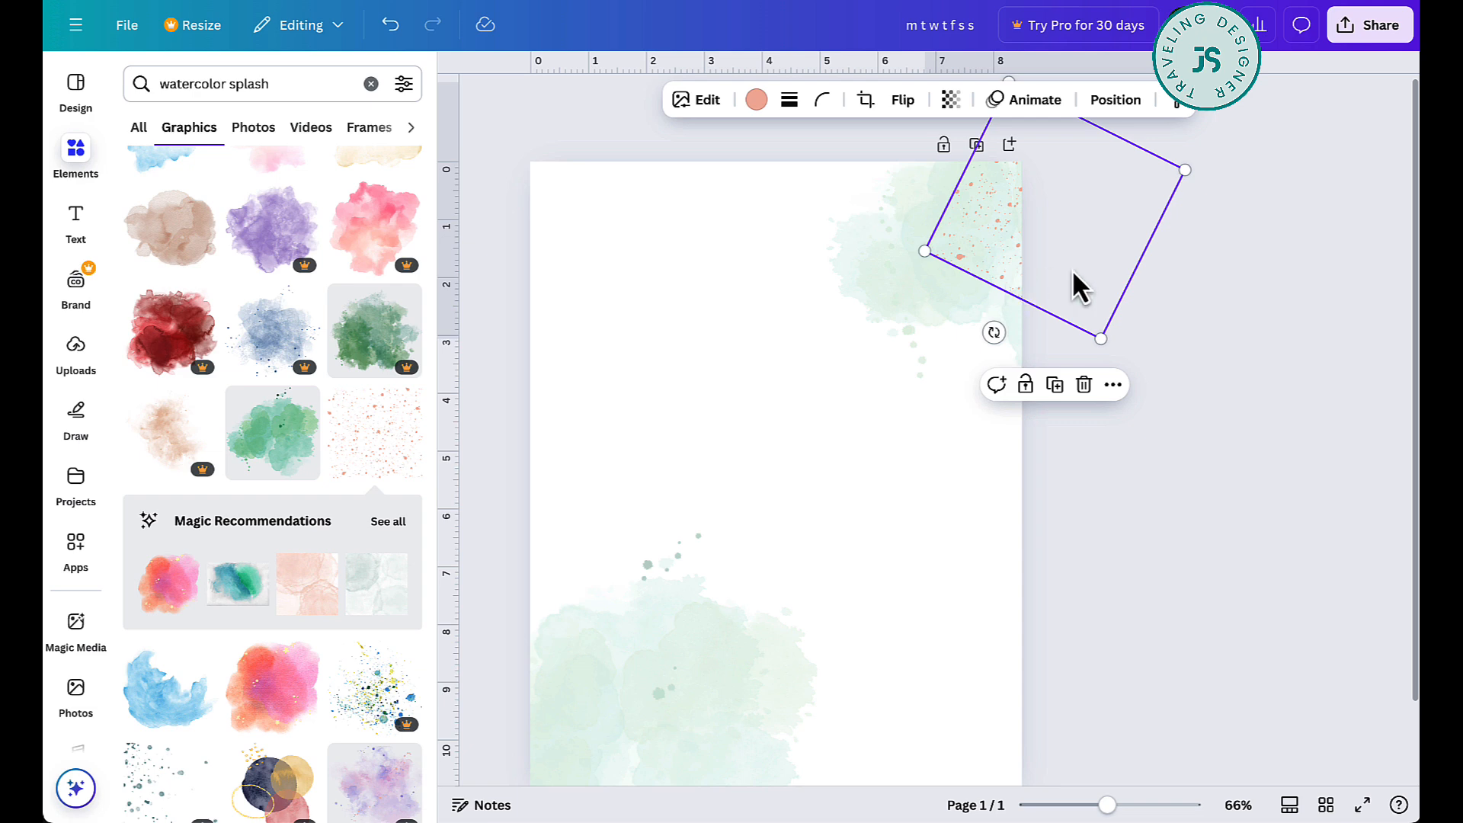
- Duplicate the speckle graphic onto the lower-left splash and enlarge the copy to cover it
{"action": "key", "text": "alt"}
{"action": "left_click_drag", "start_coordinate": [1007, 233], "coordinate": [647, 643]}
{"action": "scroll", "coordinate": [647, 642], "scroll_direction": "down", "scroll_amount": 1}
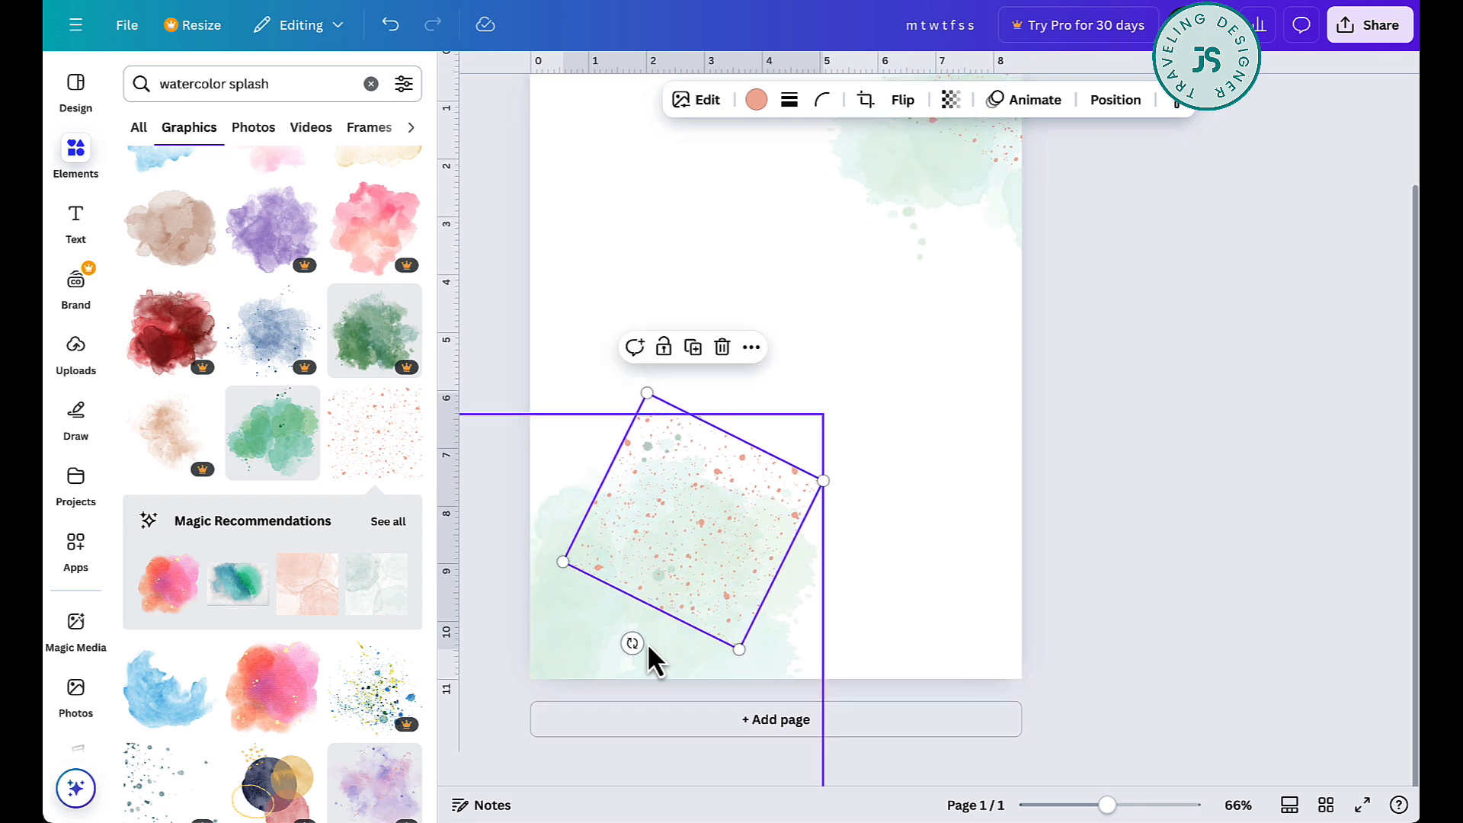
{"action": "left_click_drag", "start_coordinate": [823, 514], "coordinate": [1061, 453]}
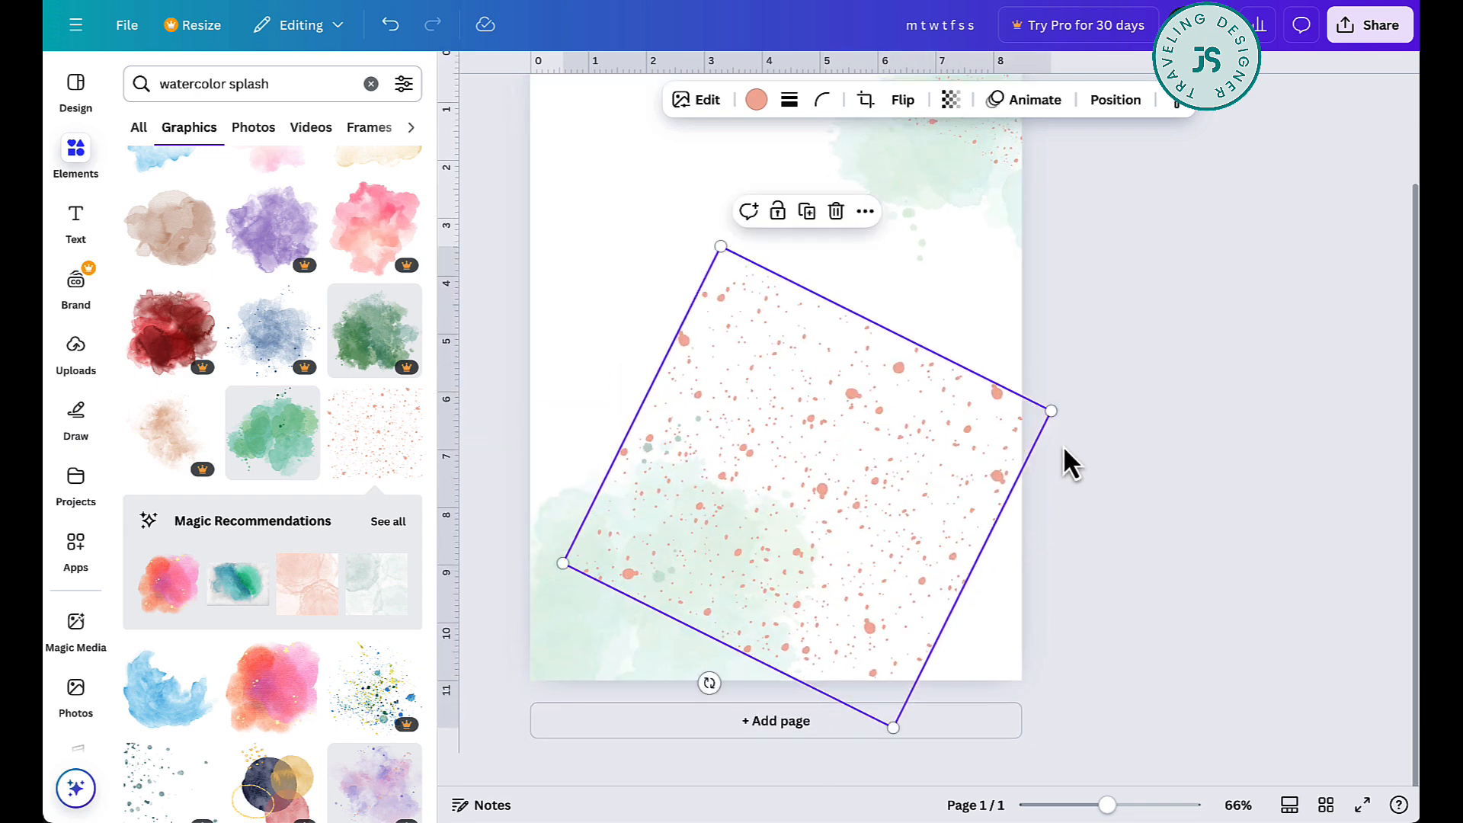
{"action": "left_click_drag", "start_coordinate": [921, 483], "coordinate": [834, 554]}
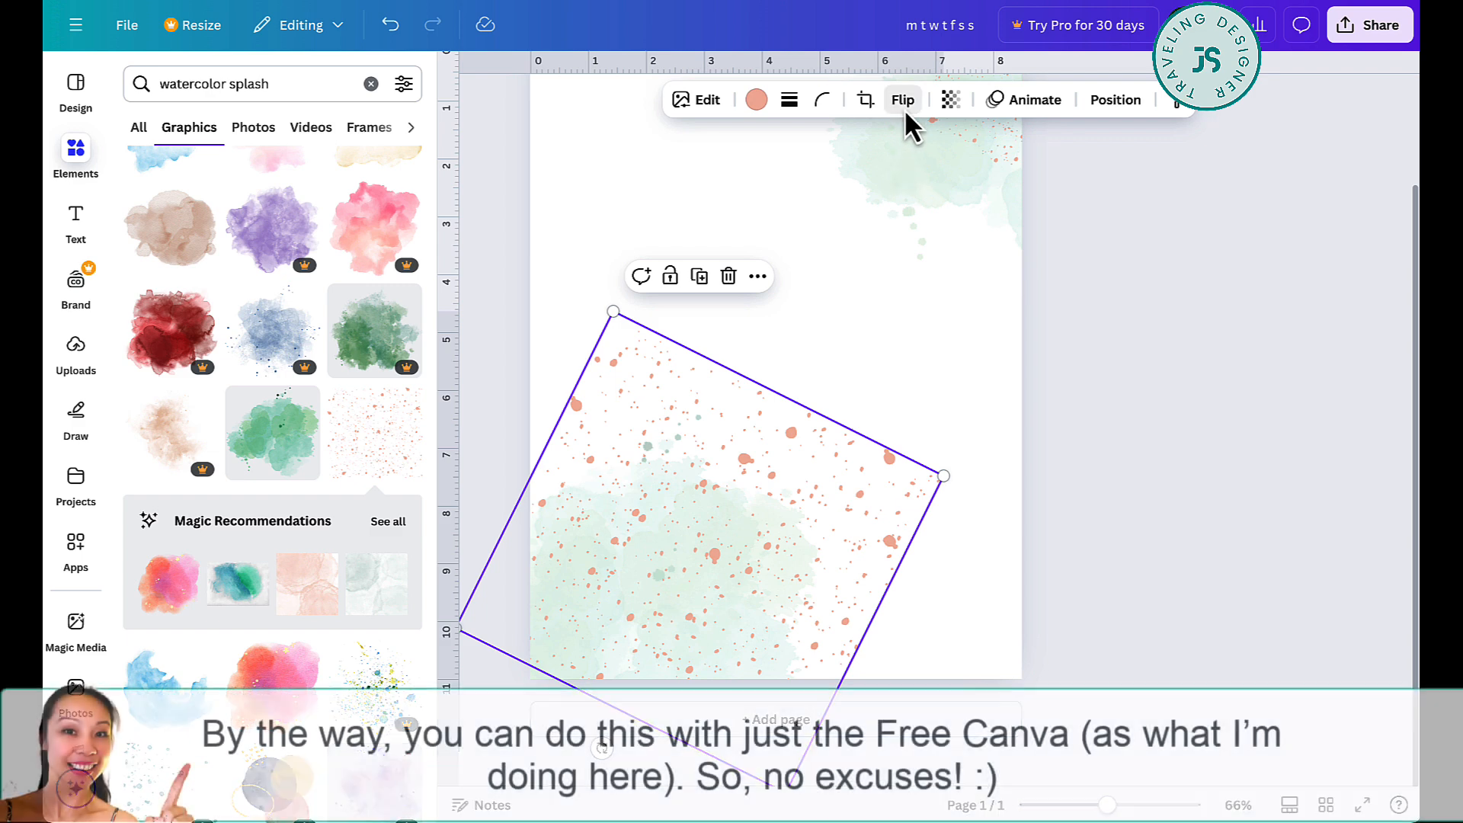
- Set the enlarged speckle graphic's transparency to about 23 and move it to the page's lower-right corner
{"action": "left_click", "coordinate": [939, 102]}
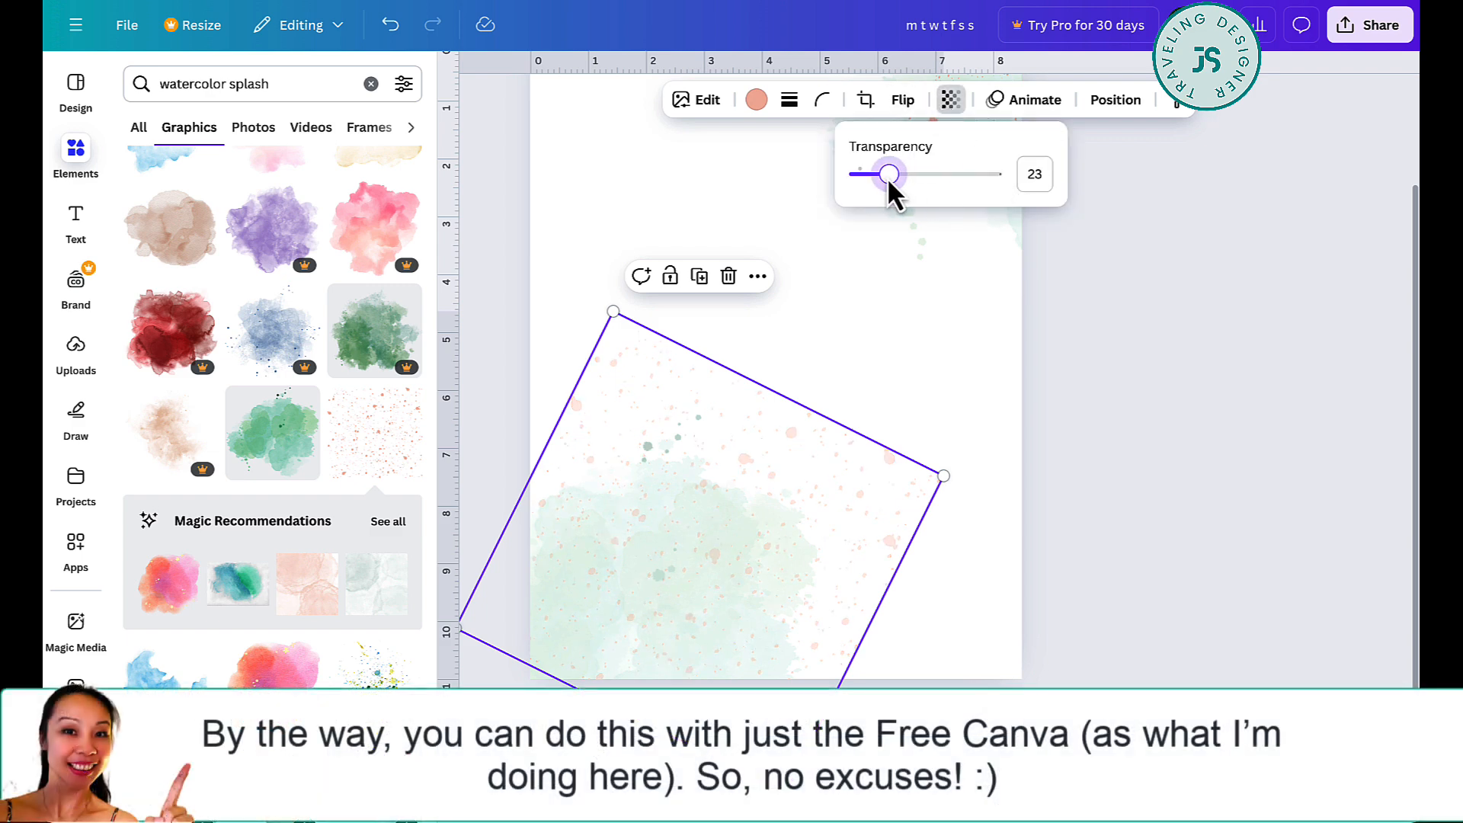
{"action": "left_click_drag", "start_coordinate": [872, 556], "coordinate": [1073, 616]}
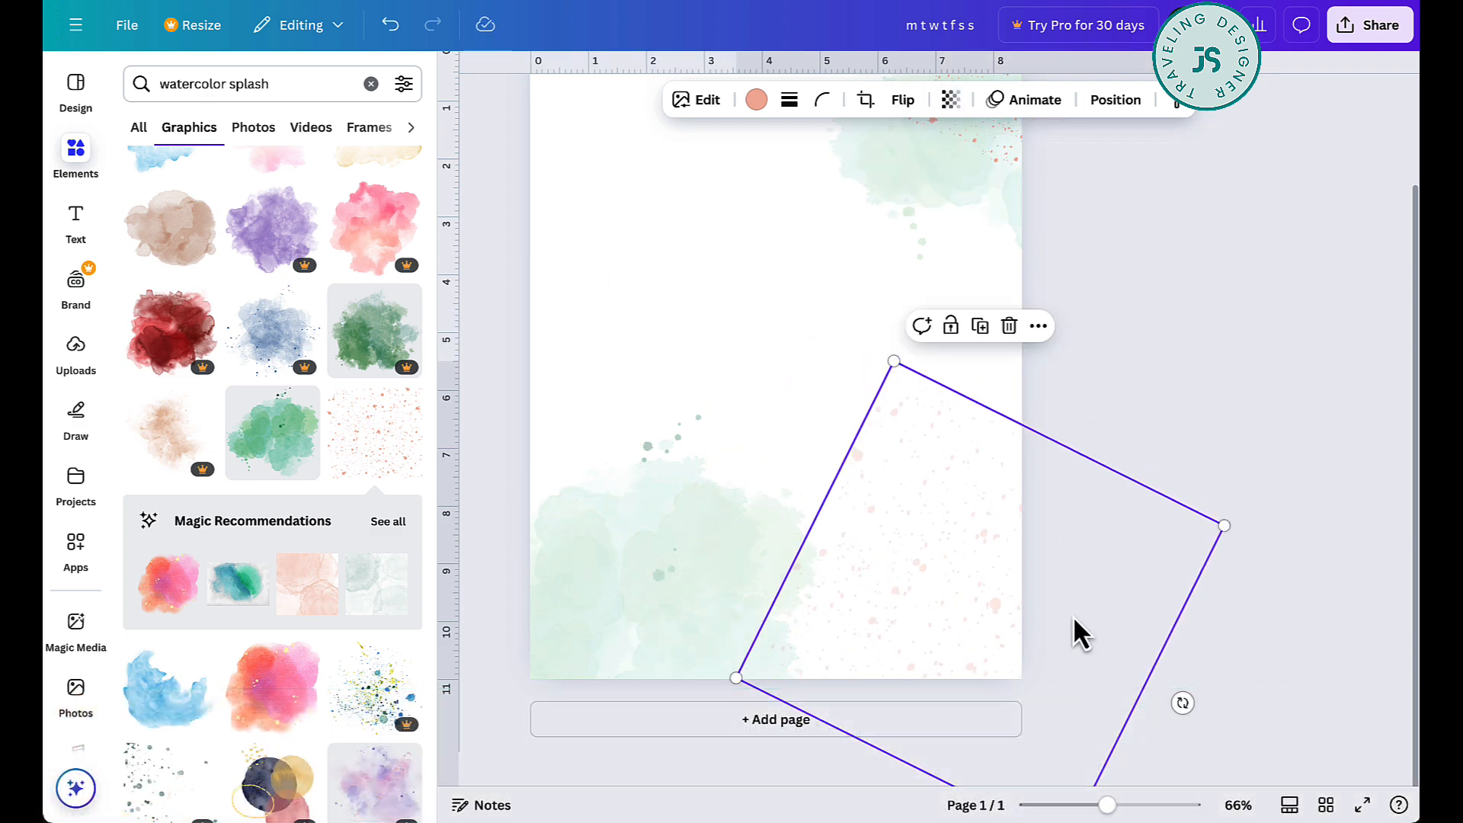
{"action": "left_click", "coordinate": [1313, 300]}
- Place a copy of the faded speckle graphic over the page's upper-left area
{"action": "scroll", "coordinate": [1313, 301], "scroll_direction": "up", "scroll_amount": 3}
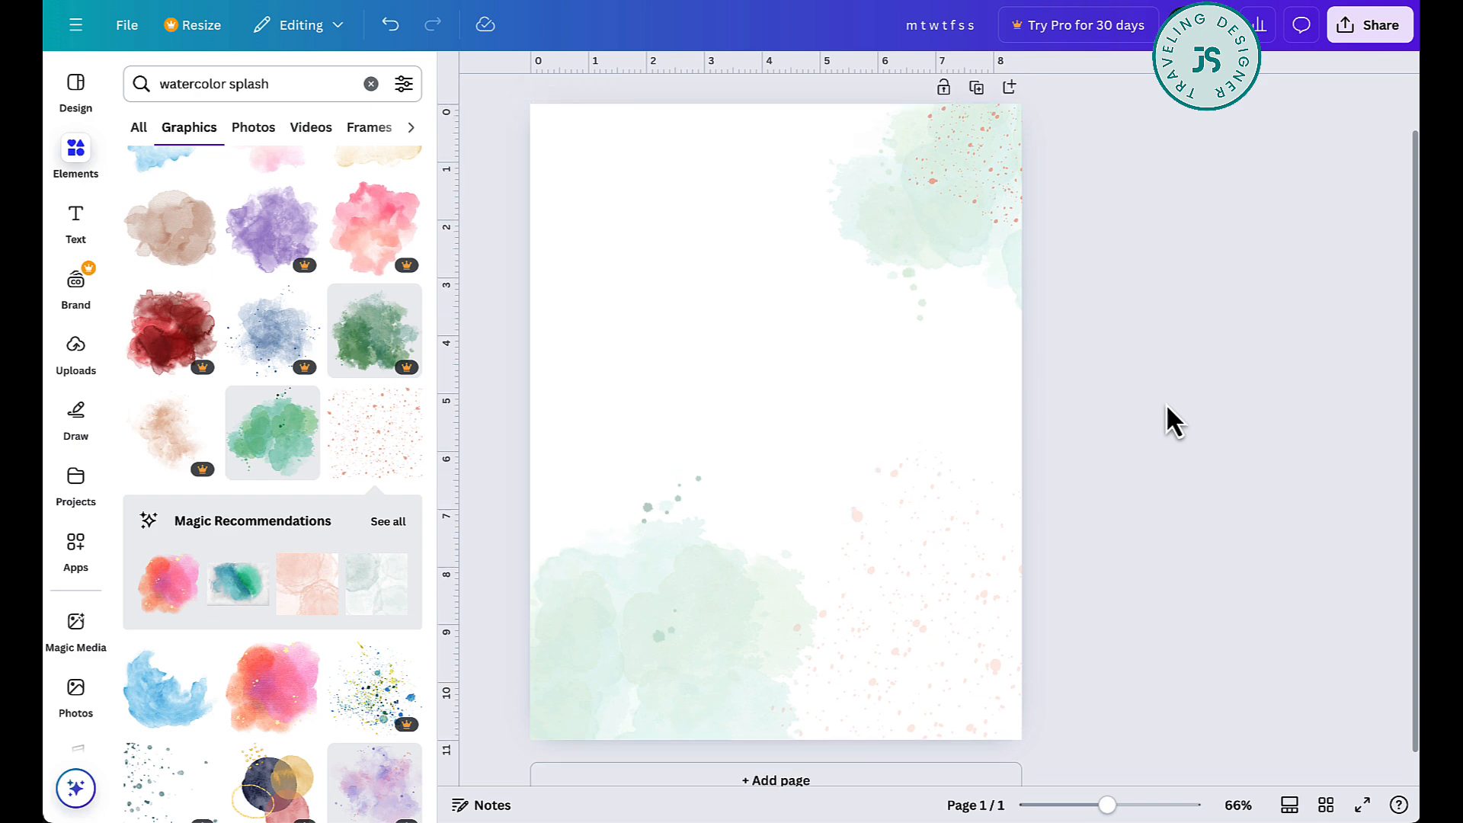
{"action": "left_click_drag", "start_coordinate": [1020, 642], "coordinate": [694, 274]}
{"action": "left_click", "coordinate": [1168, 324]}
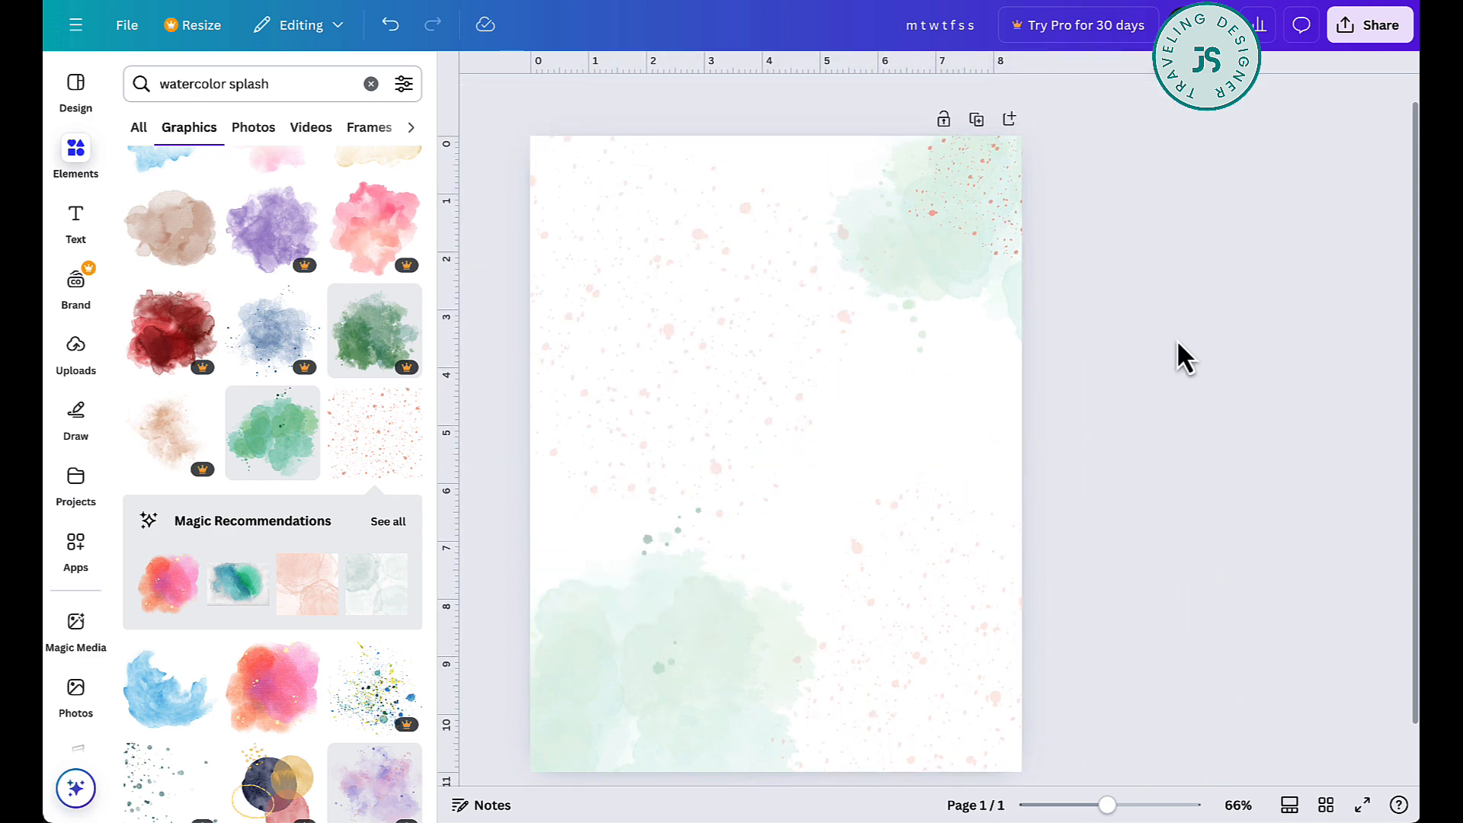
{"action": "left_click", "coordinate": [693, 261]}
{"action": "left_click_drag", "start_coordinate": [693, 261], "coordinate": [693, 229]}
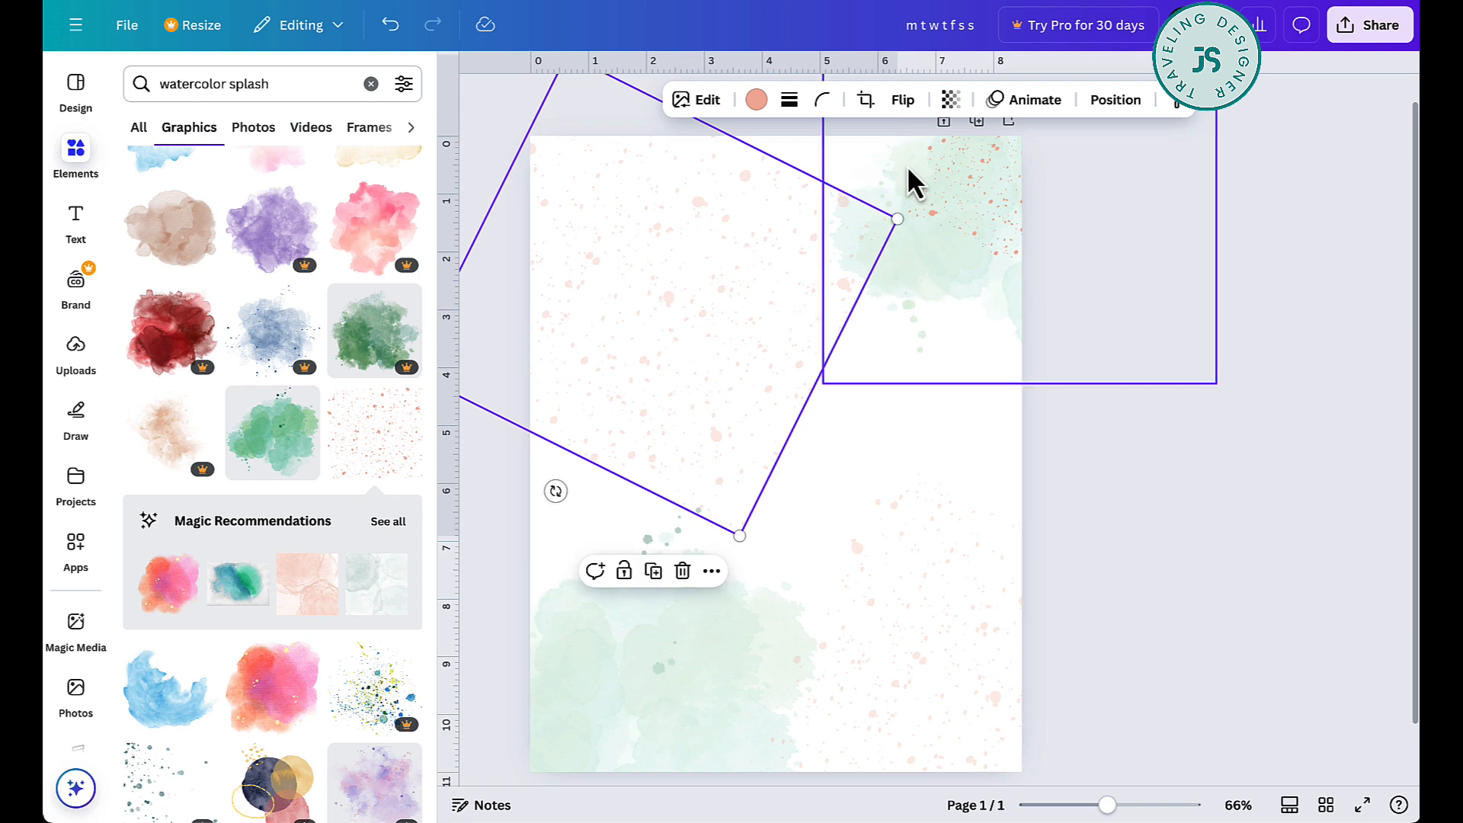
- Enlarge and reposition the upper-left speckles across the page, and delete the small opaque speckle graphic in the upper-right corner
{"action": "left_click_drag", "start_coordinate": [899, 220], "coordinate": [1082, 179]}
{"action": "left_click_drag", "start_coordinate": [807, 363], "coordinate": [678, 414]}
{"action": "left_click", "coordinate": [1010, 206]}
{"action": "key", "text": "Delete"}
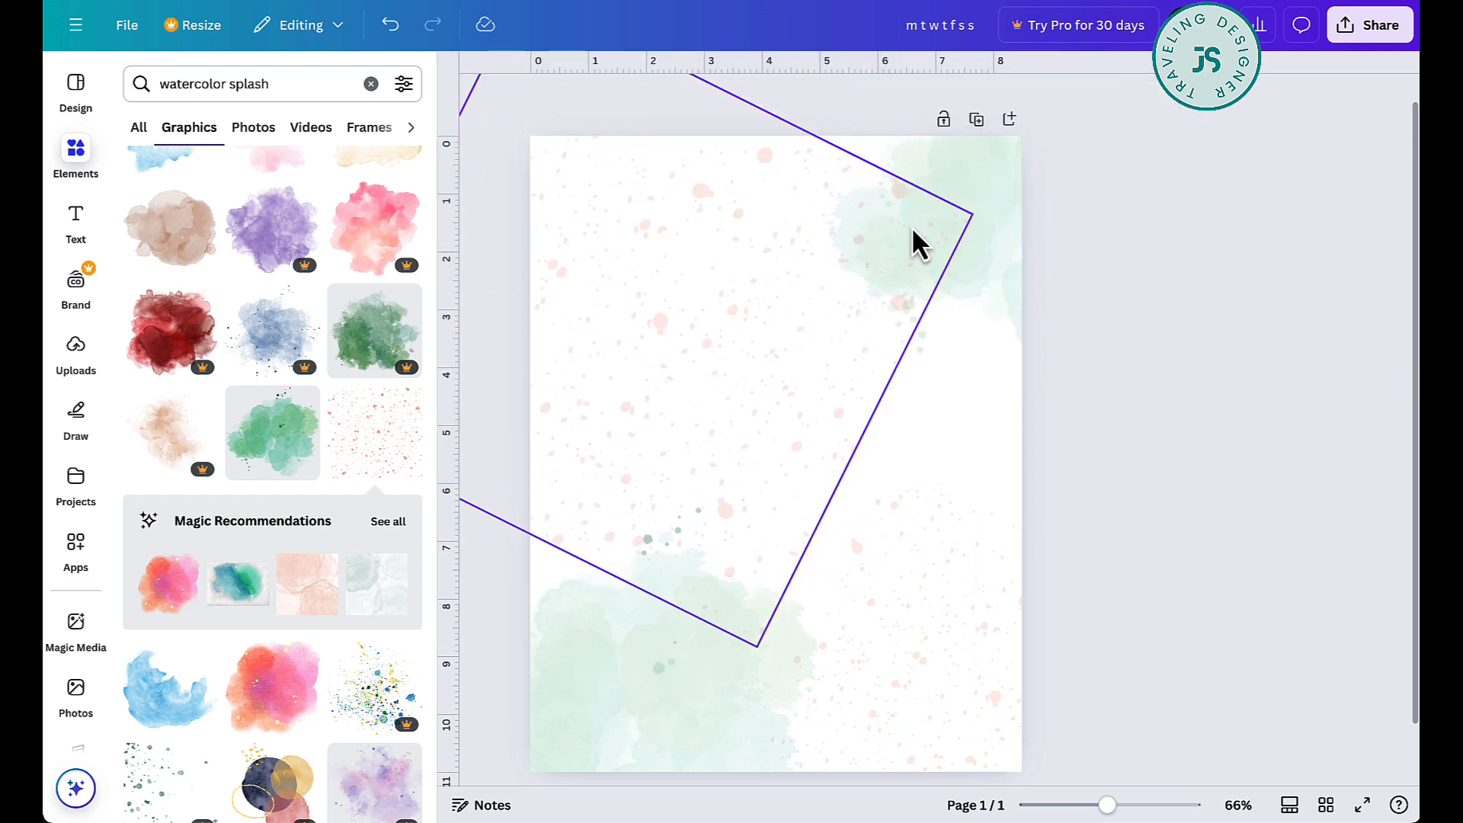
{"action": "left_click_drag", "start_coordinate": [736, 327], "coordinate": [767, 324]}
{"action": "left_click", "coordinate": [1190, 358]}
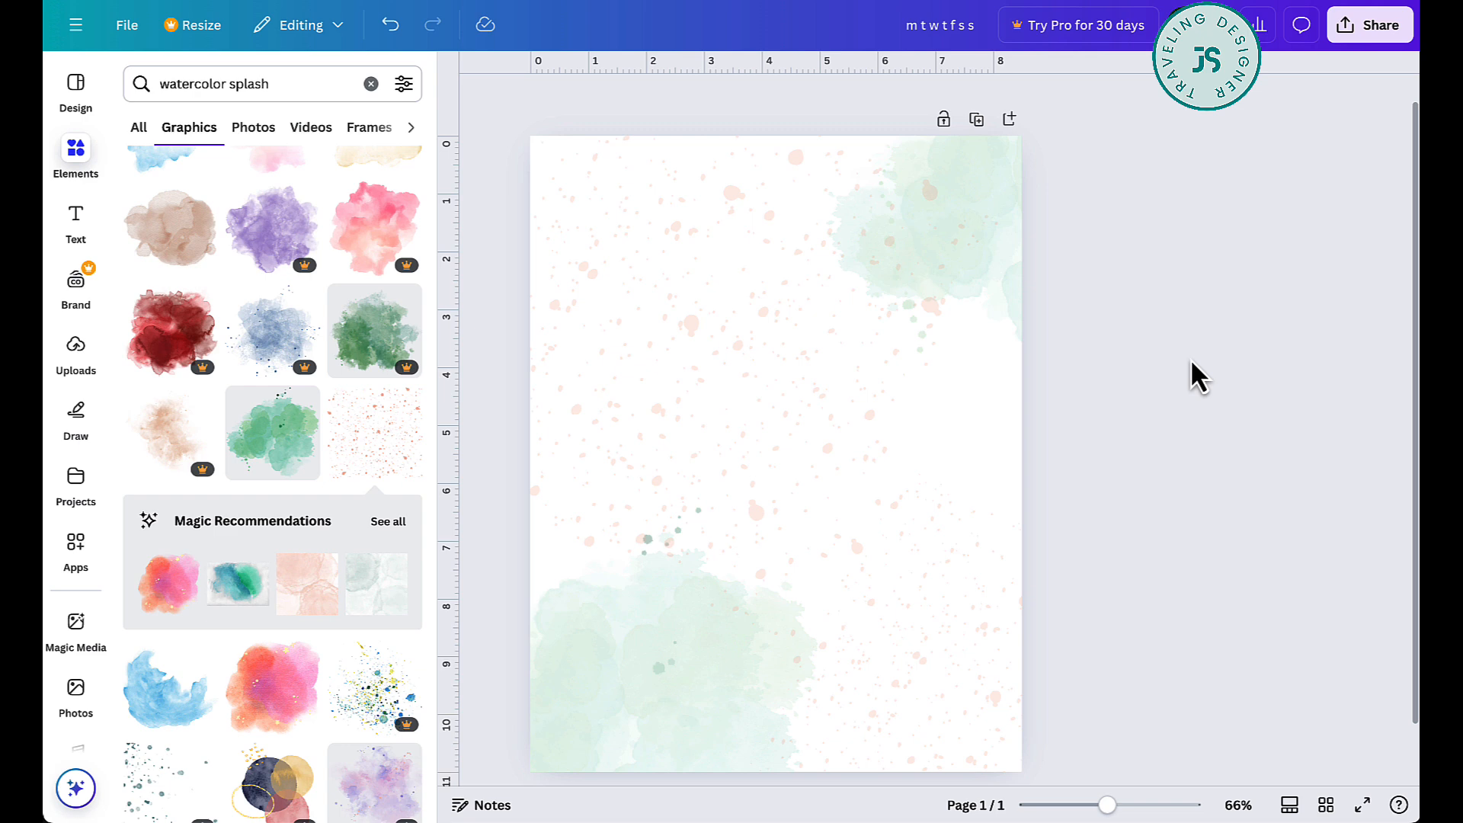
- Clear the previous element search and search the elements for "TABLE"
{"action": "left_click", "coordinate": [75, 157]}
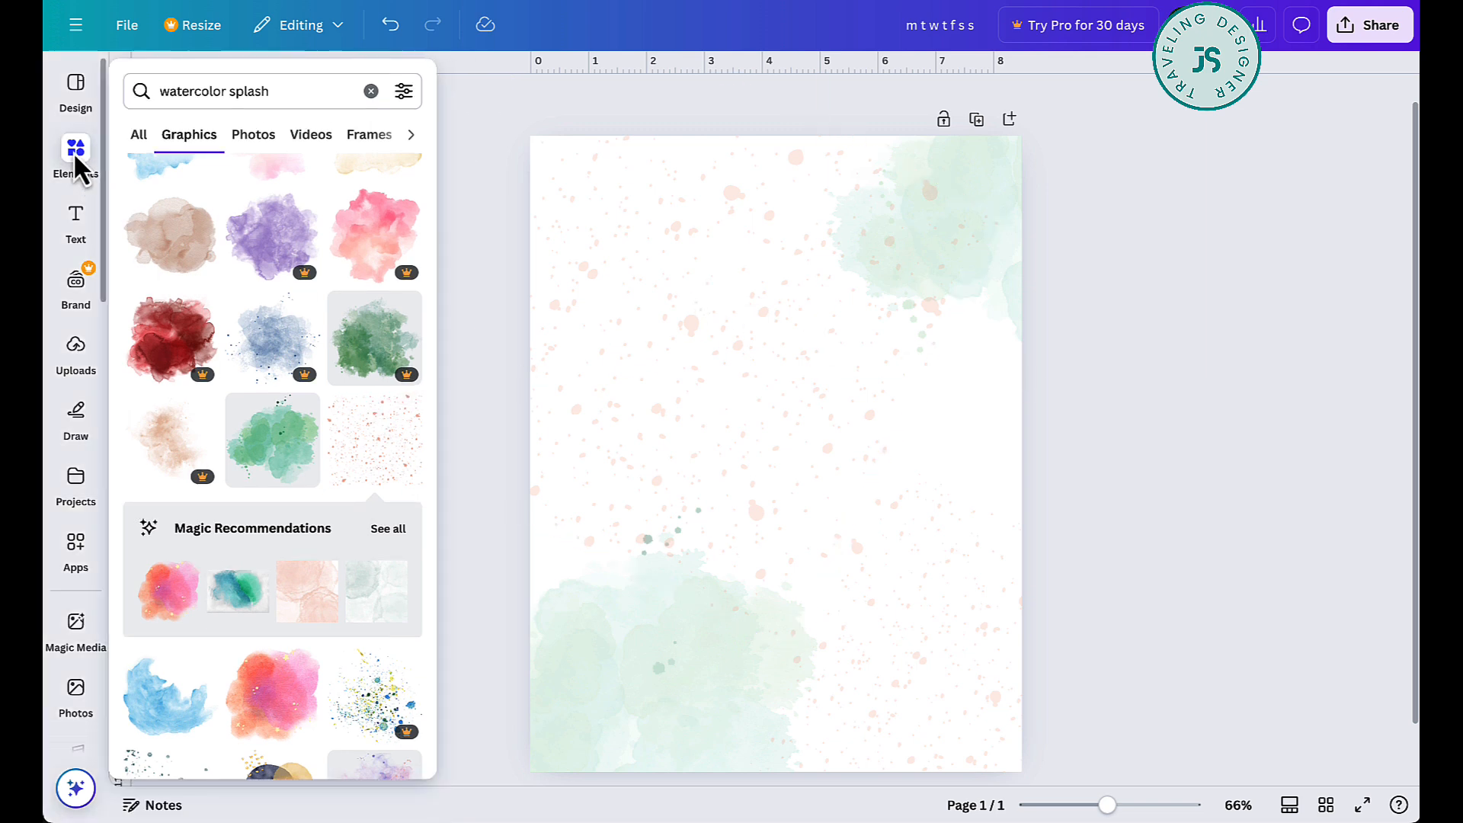
{"action": "left_click", "coordinate": [371, 91]}
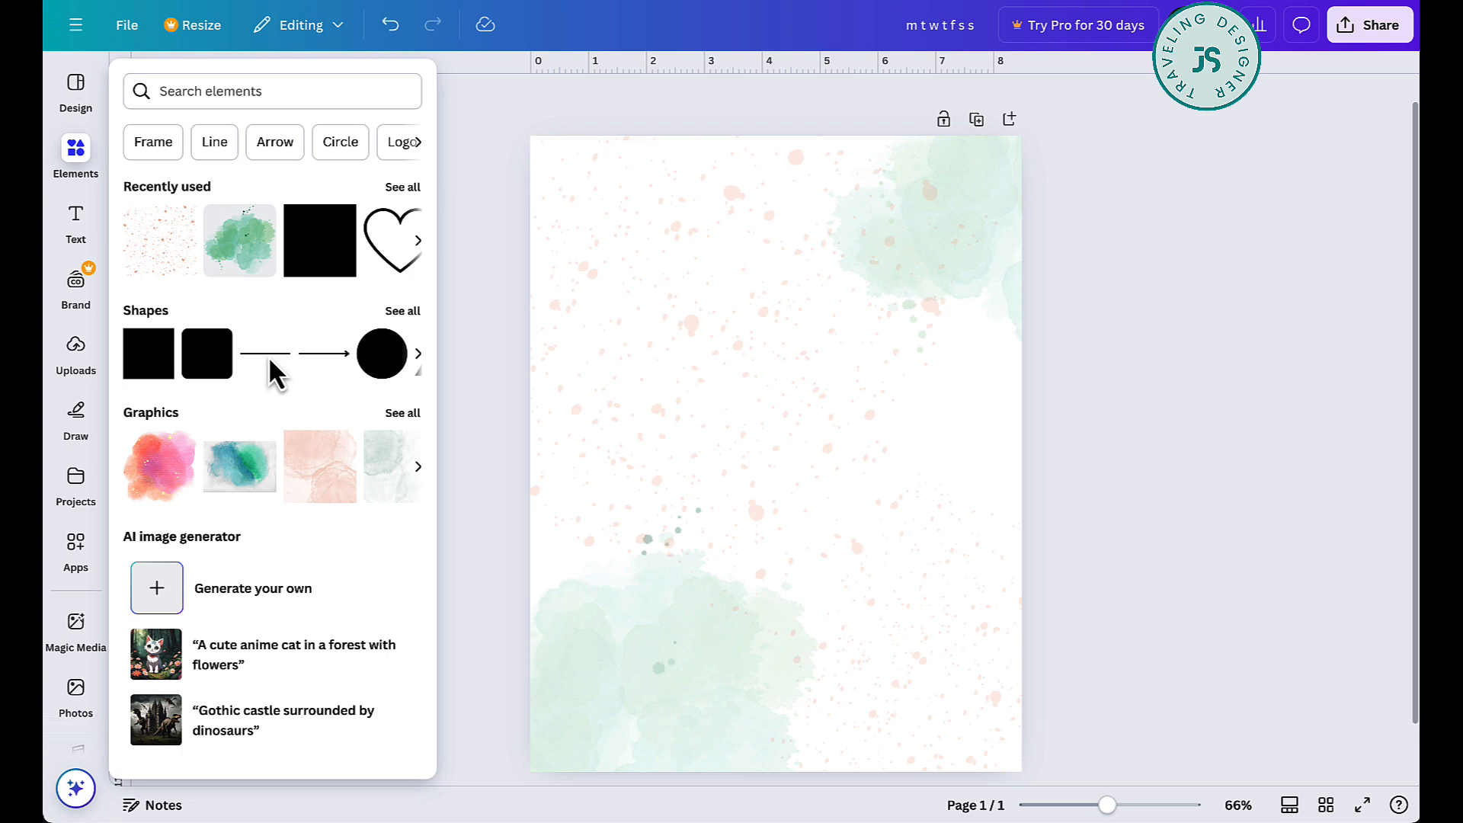
{"action": "left_click_drag", "start_coordinate": [268, 356], "coordinate": [290, 383]}
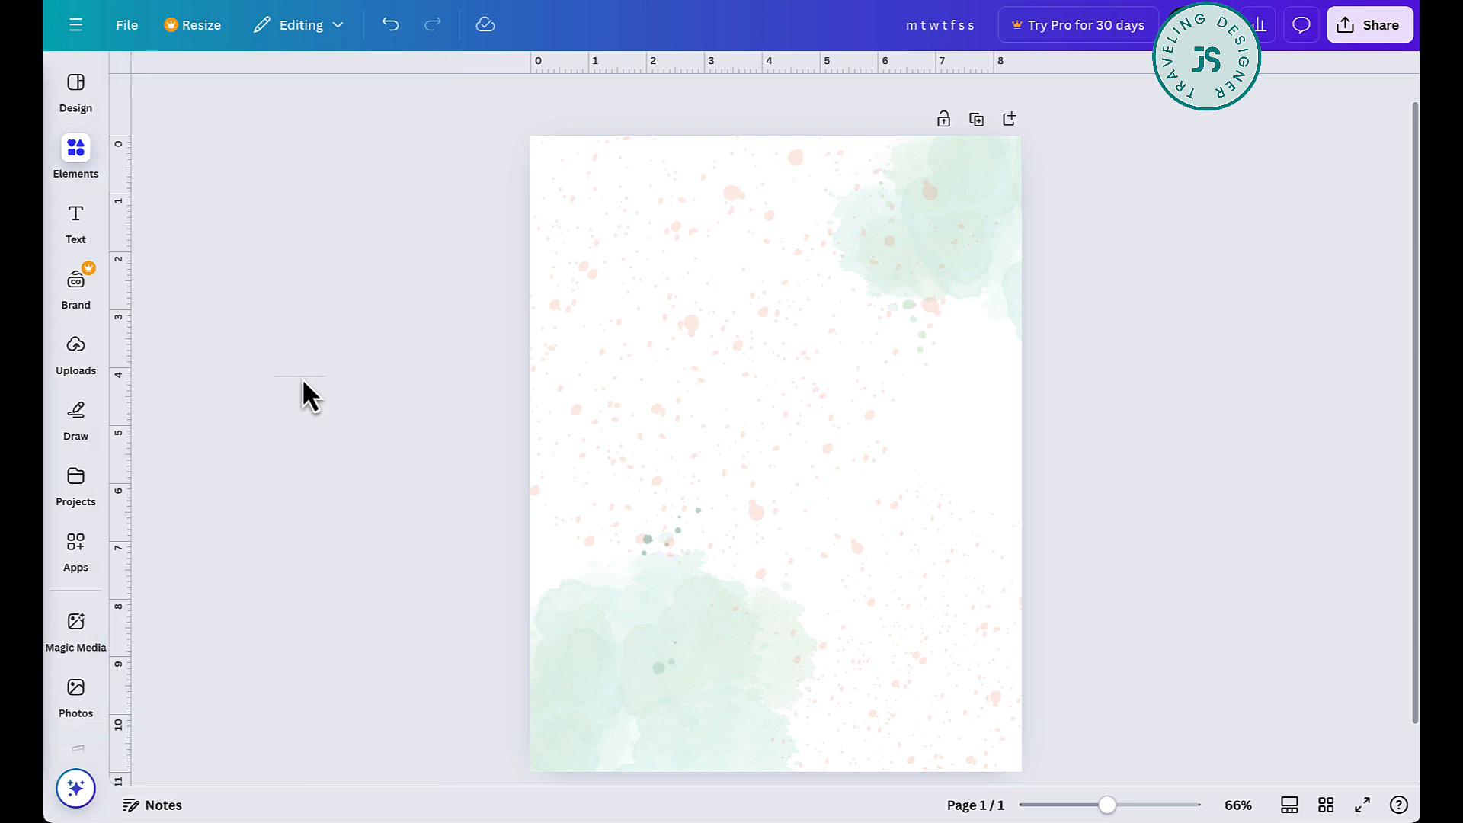
{"action": "mouse_move", "coordinate": [77, 151]}
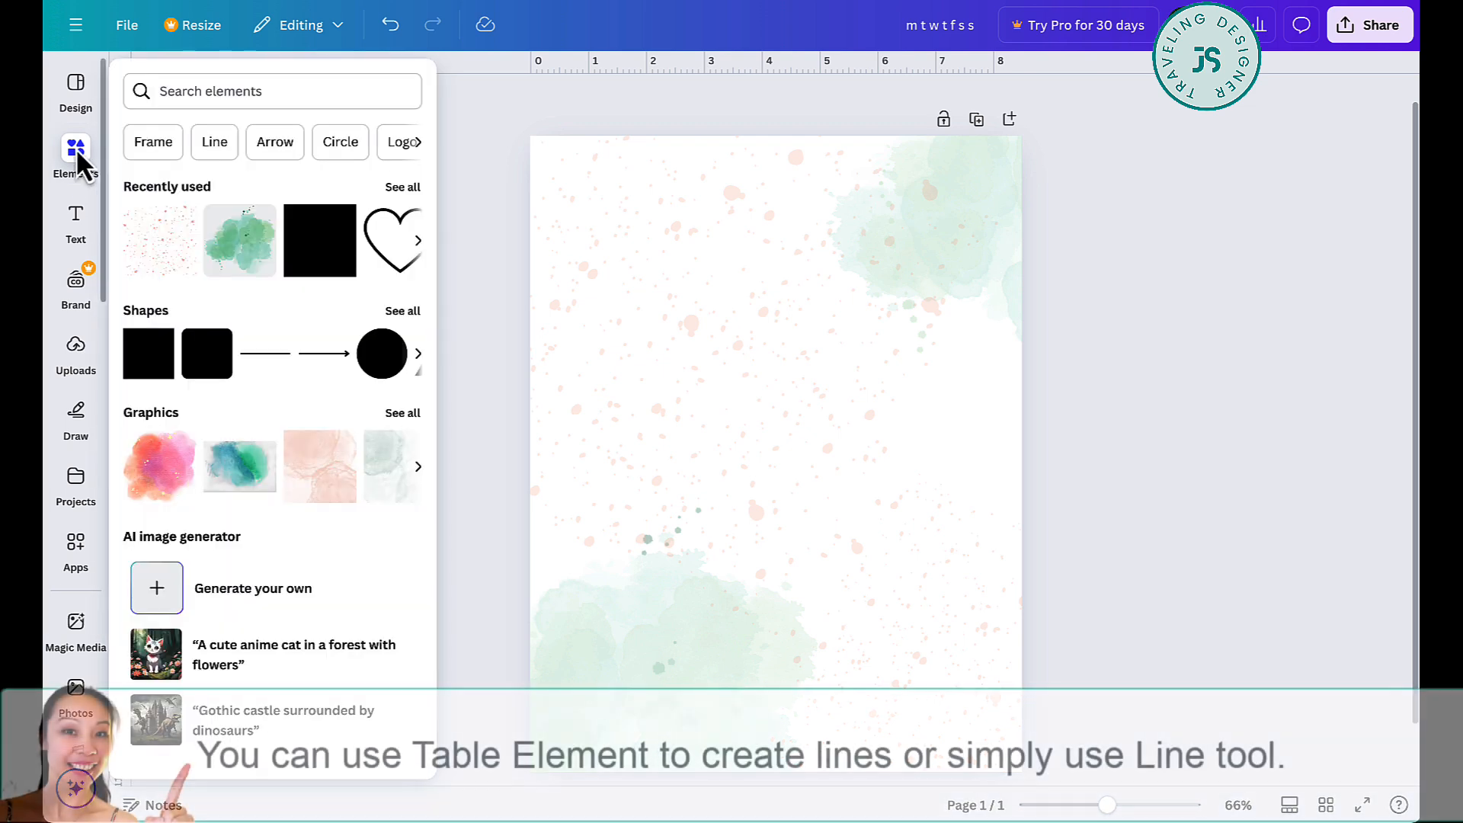
{"action": "left_click", "coordinate": [233, 106]}
{"action": "type", "text": "TABLE"}
{"action": "key", "text": "Return"}
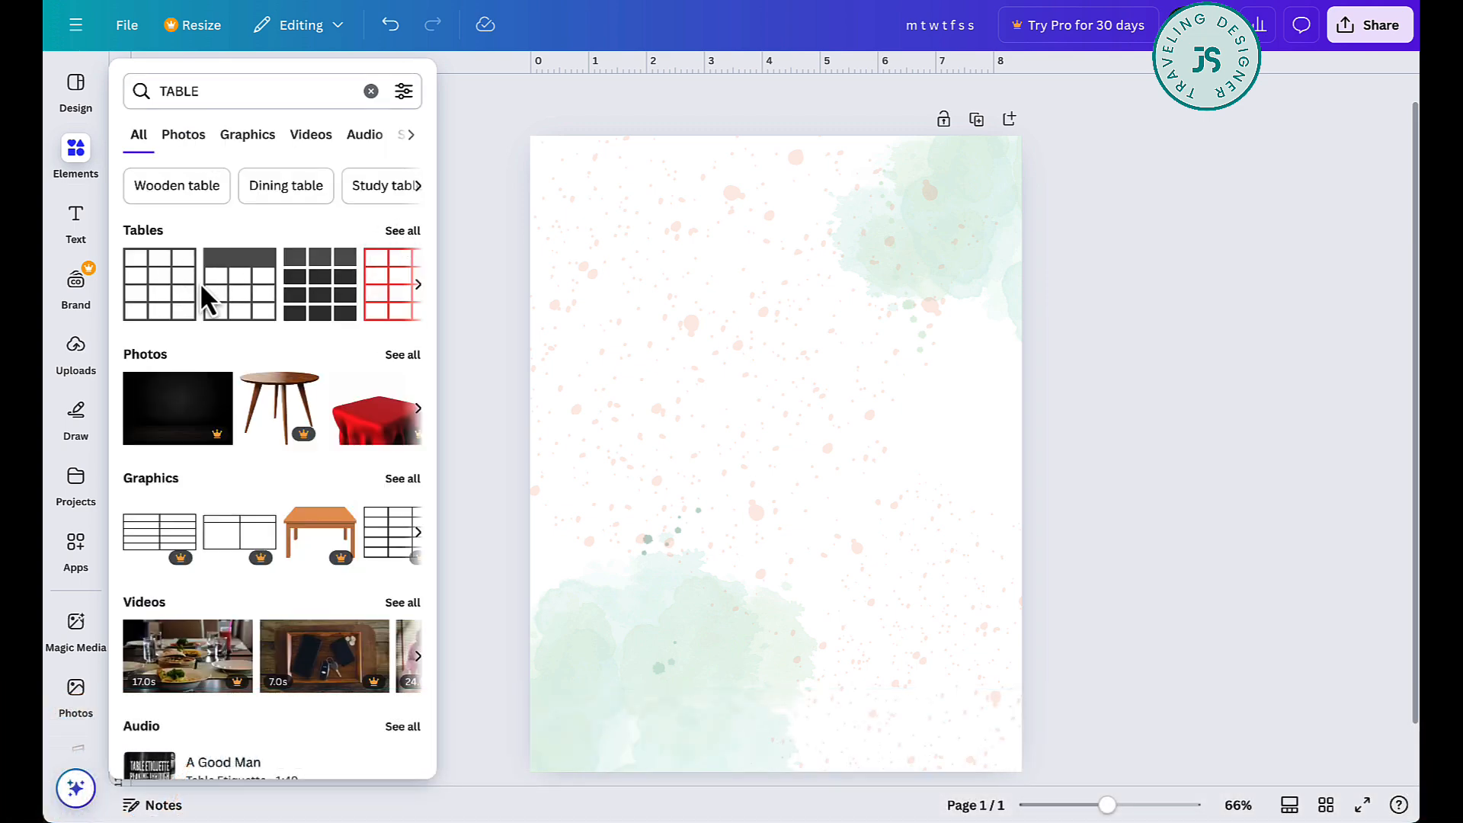
- Insert the plain grid table, move it near the page's upper edge and widen it almost to the right margin
{"action": "left_click", "coordinate": [168, 292]}
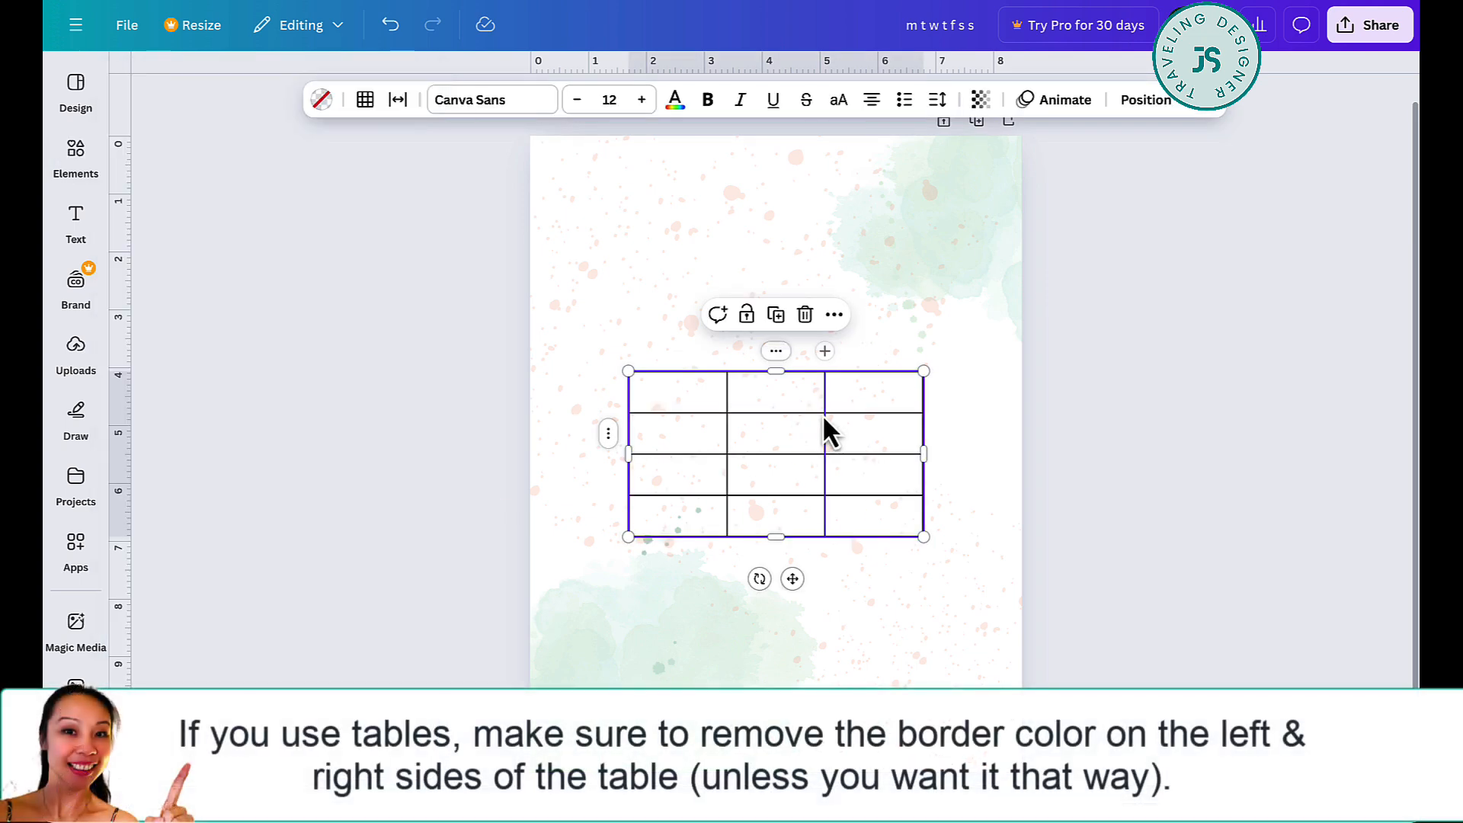
{"action": "left_click_drag", "start_coordinate": [792, 580], "coordinate": [741, 399]}
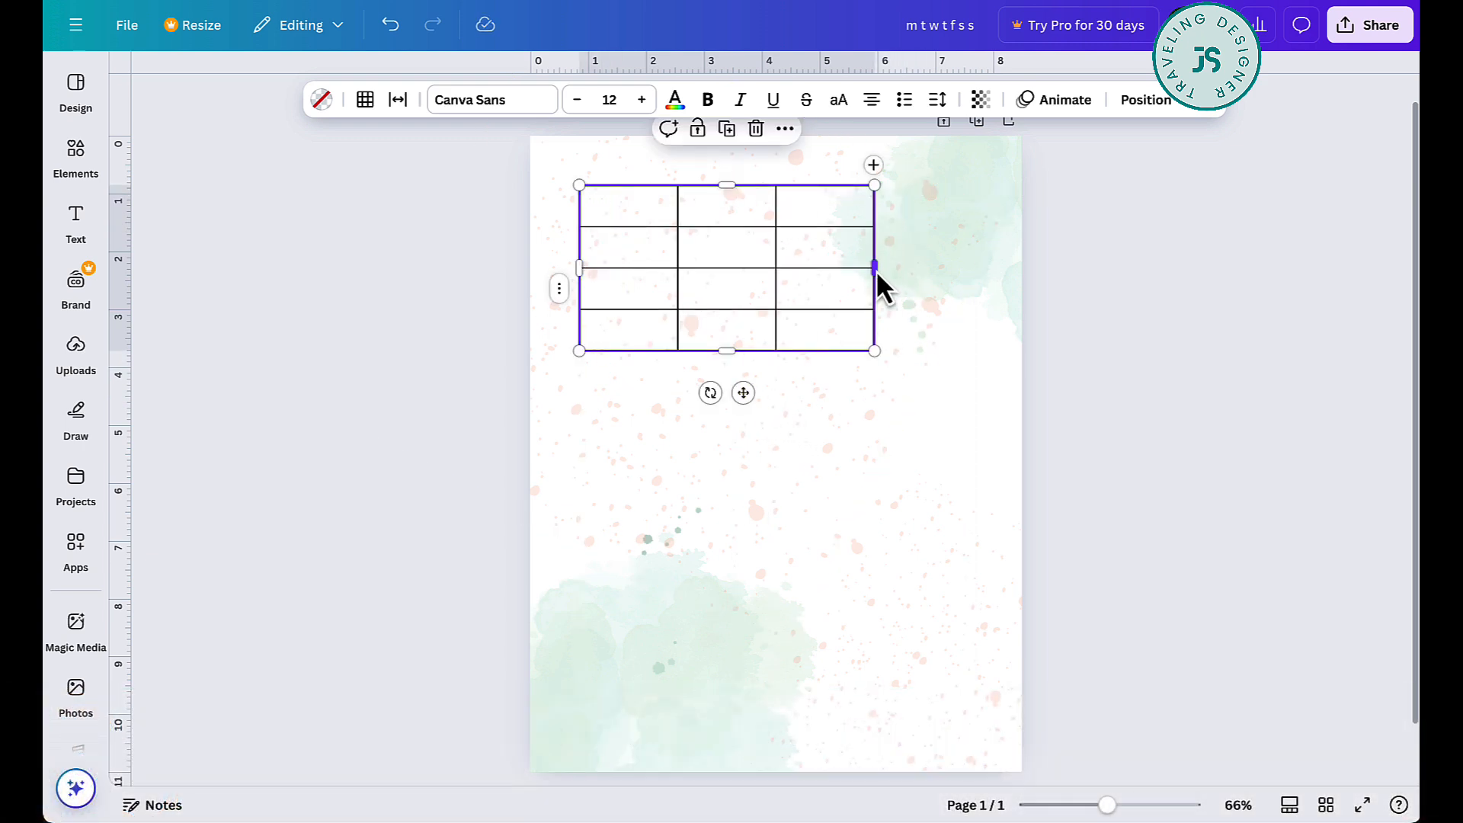
{"action": "left_click_drag", "start_coordinate": [875, 263], "coordinate": [971, 259]}
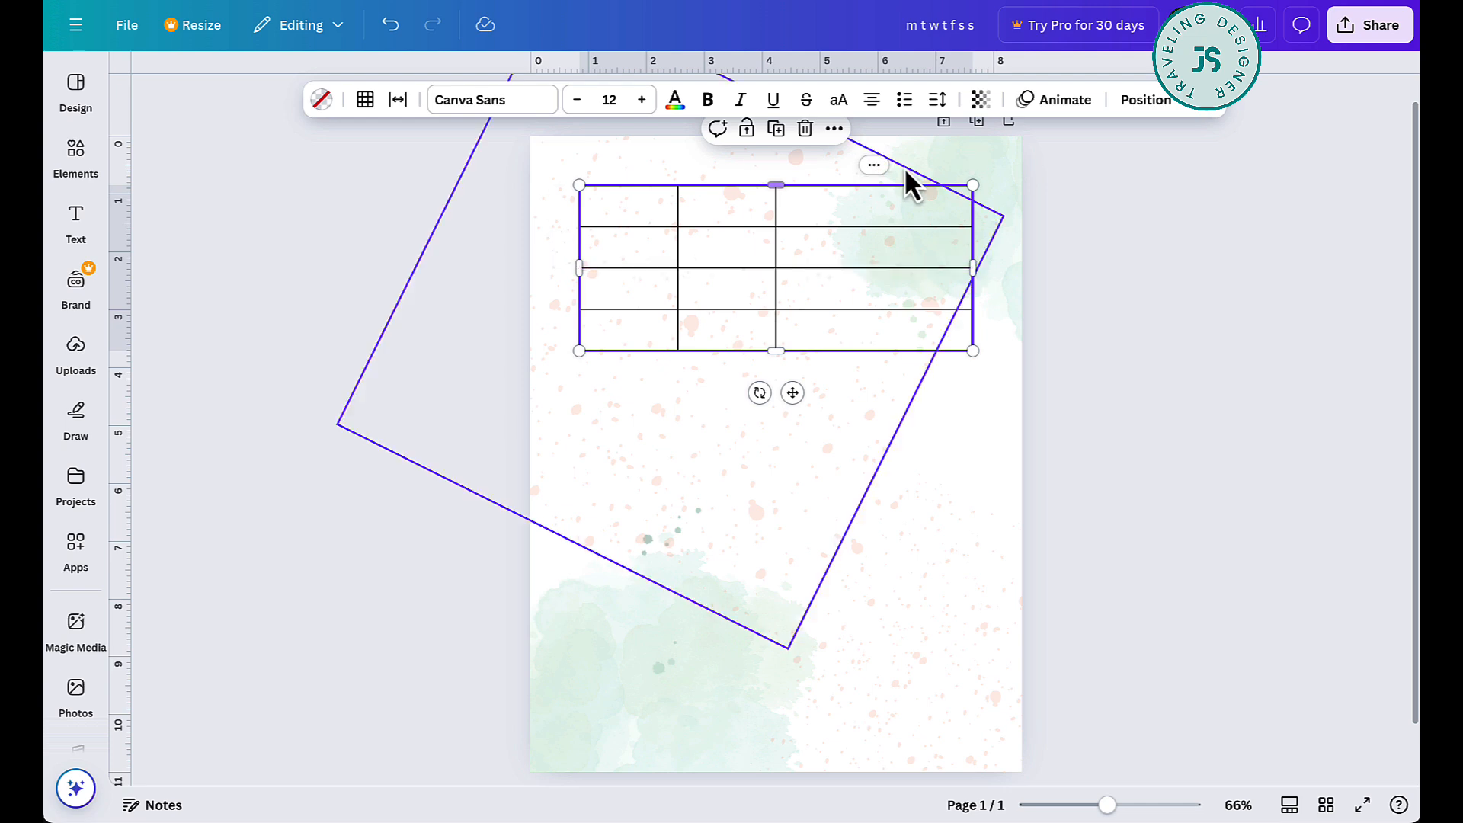
- Delete two of the table's columns to leave a single column
{"action": "left_click", "coordinate": [878, 165]}
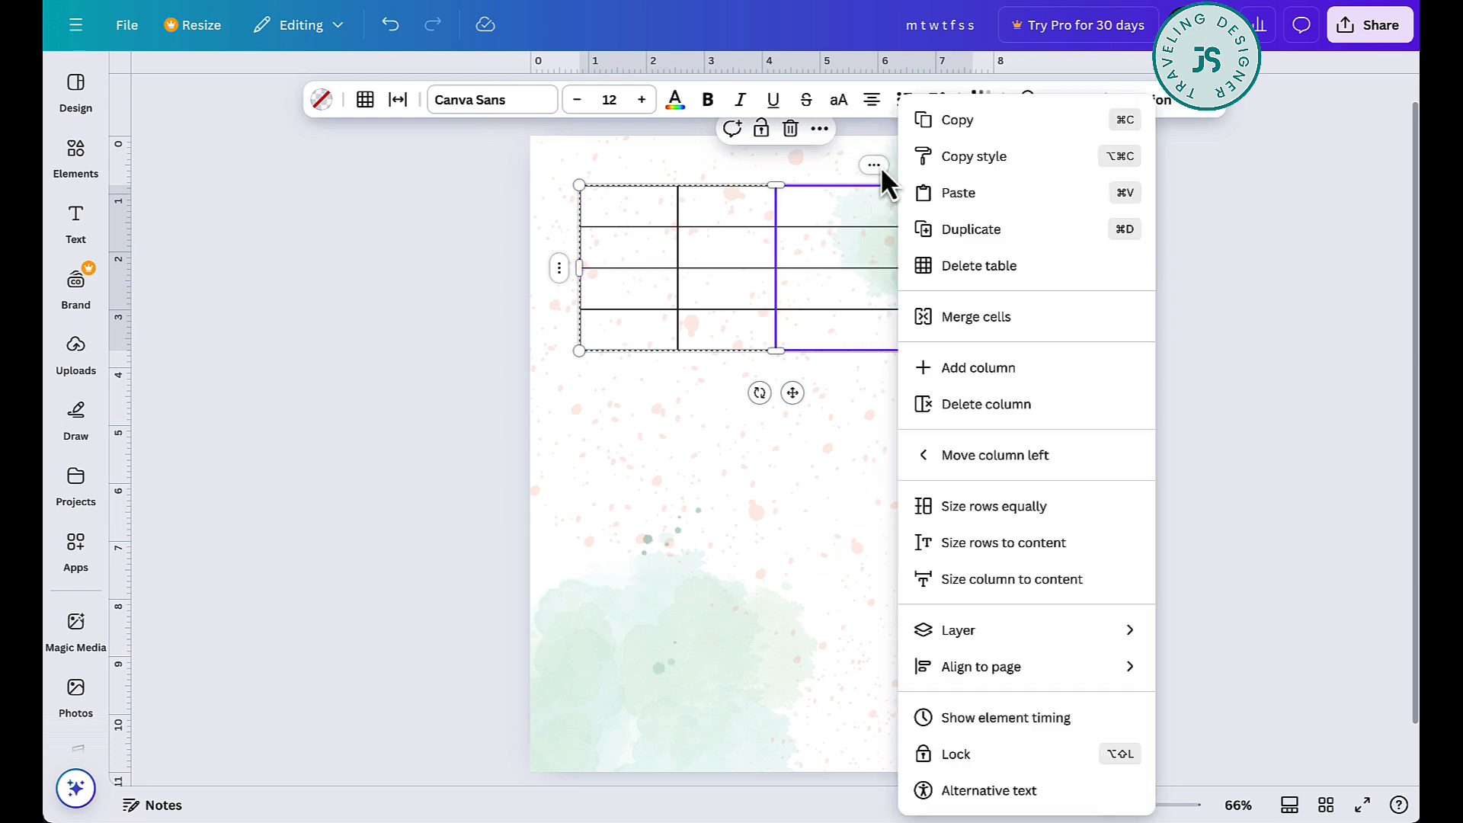
{"action": "left_click", "coordinate": [1009, 418]}
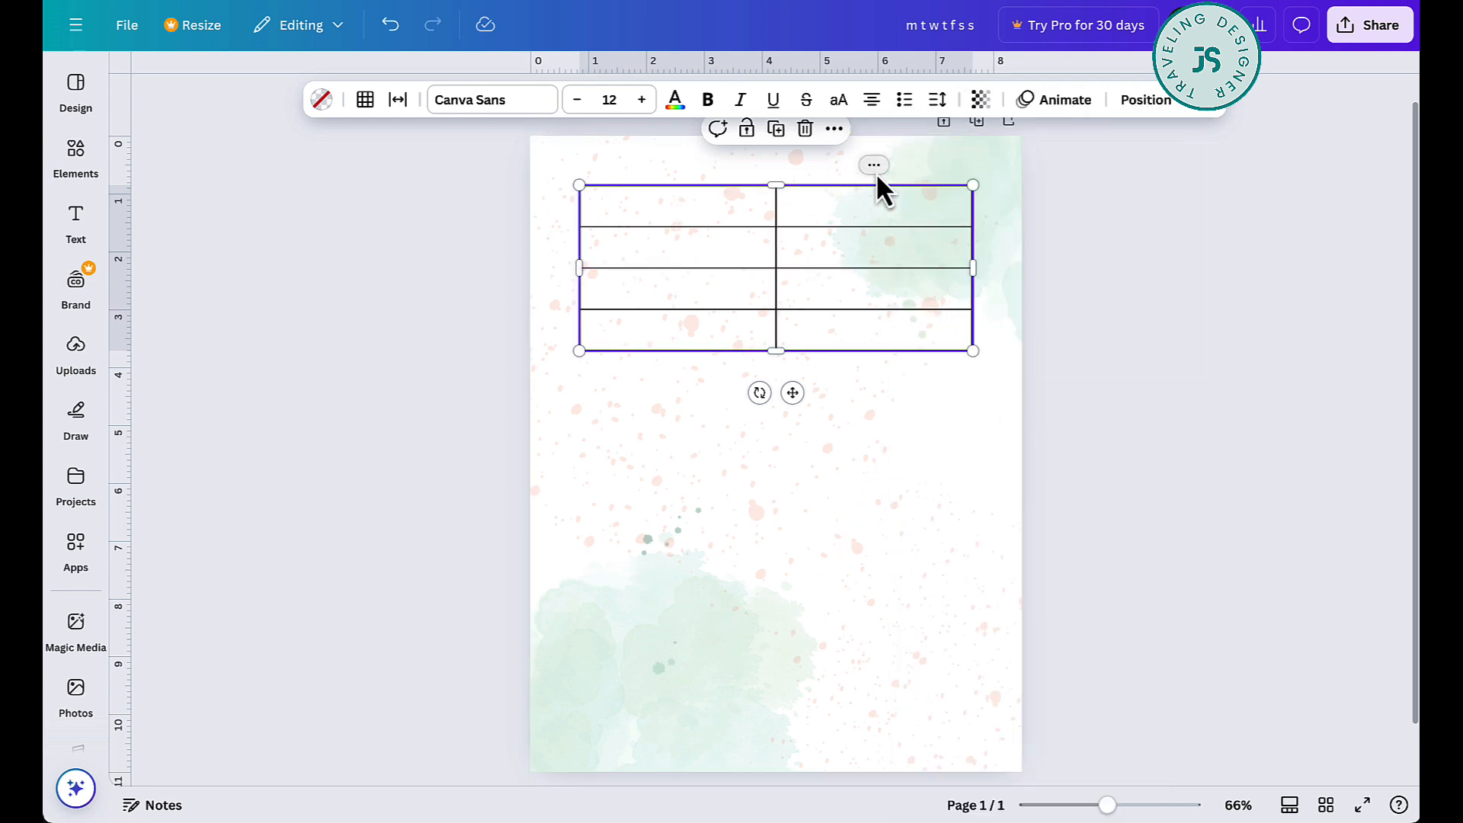
{"action": "left_click", "coordinate": [875, 172]}
{"action": "left_click", "coordinate": [972, 404]}
- Add one row to the single-column table to make five rows
{"action": "left_click", "coordinate": [559, 330]}
{"action": "left_click", "coordinate": [808, 333]}
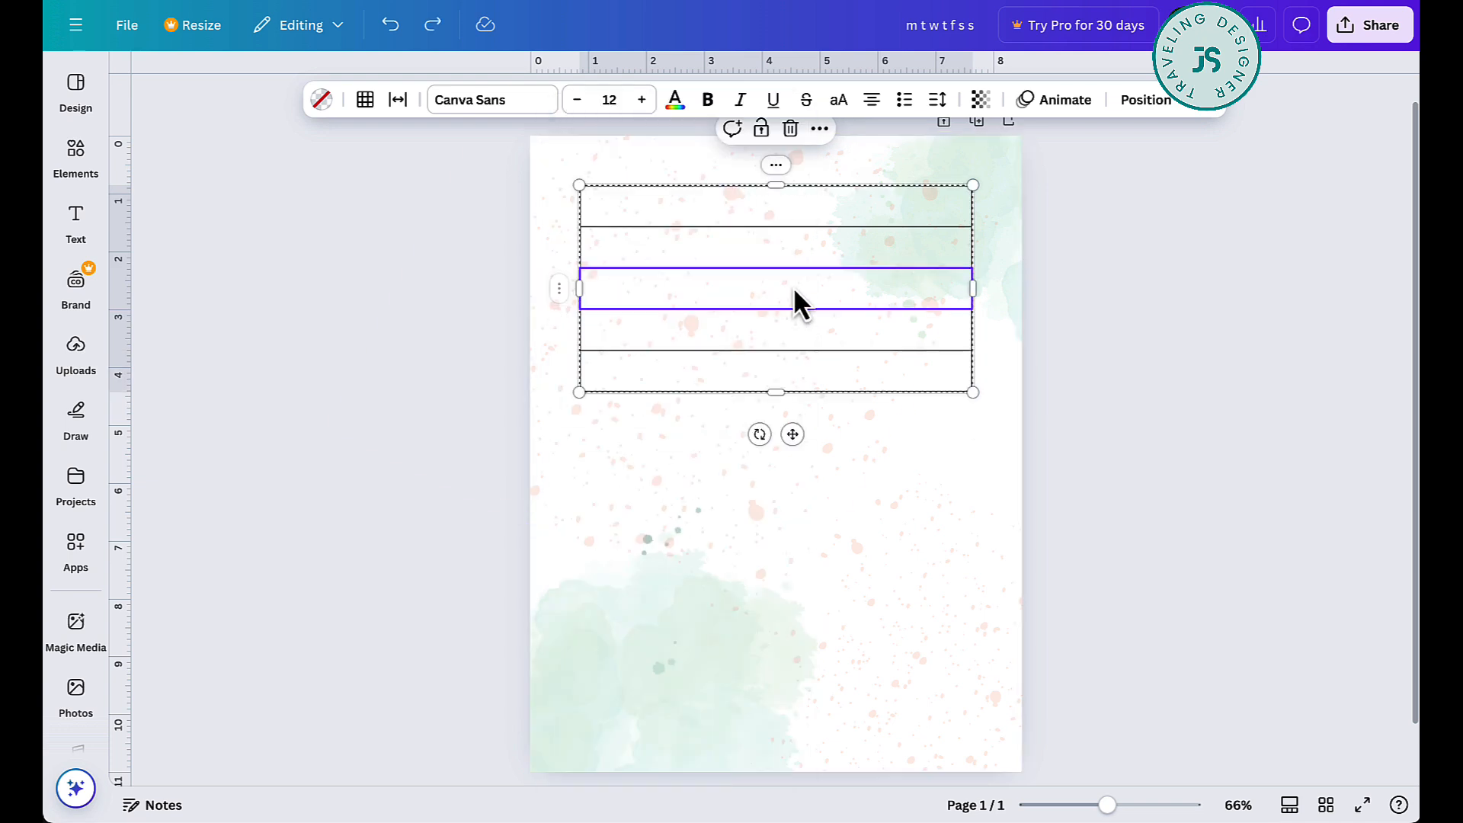
{"action": "left_click_drag", "start_coordinate": [794, 290], "coordinate": [794, 322]}
{"action": "key", "text": "ctrl+z"}
- Select the table's first three rows and add three rows three times, making fourteen rows in total
{"action": "left_click_drag", "start_coordinate": [803, 208], "coordinate": [808, 294]}
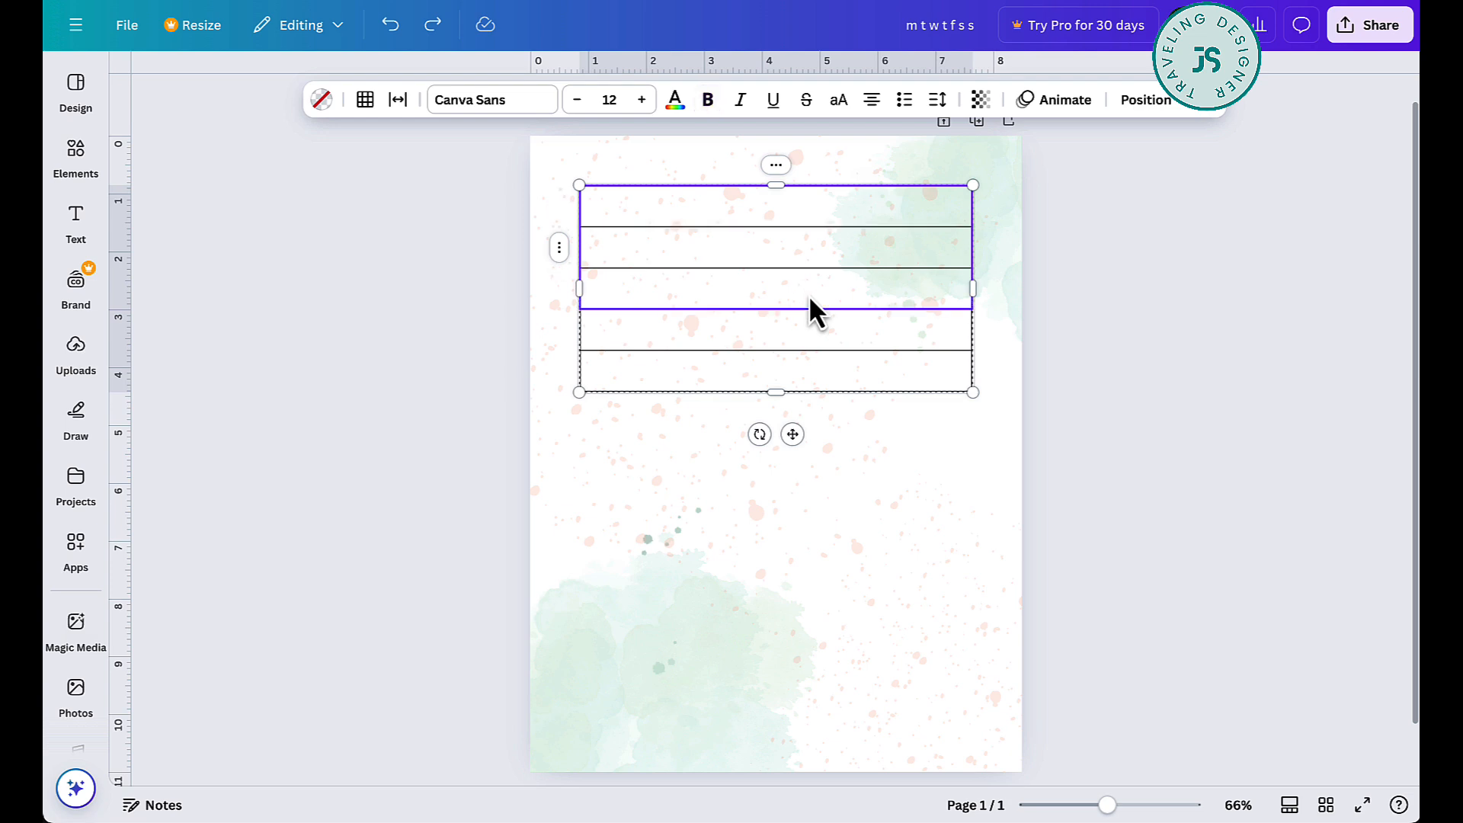
{"action": "left_click", "coordinate": [559, 246]}
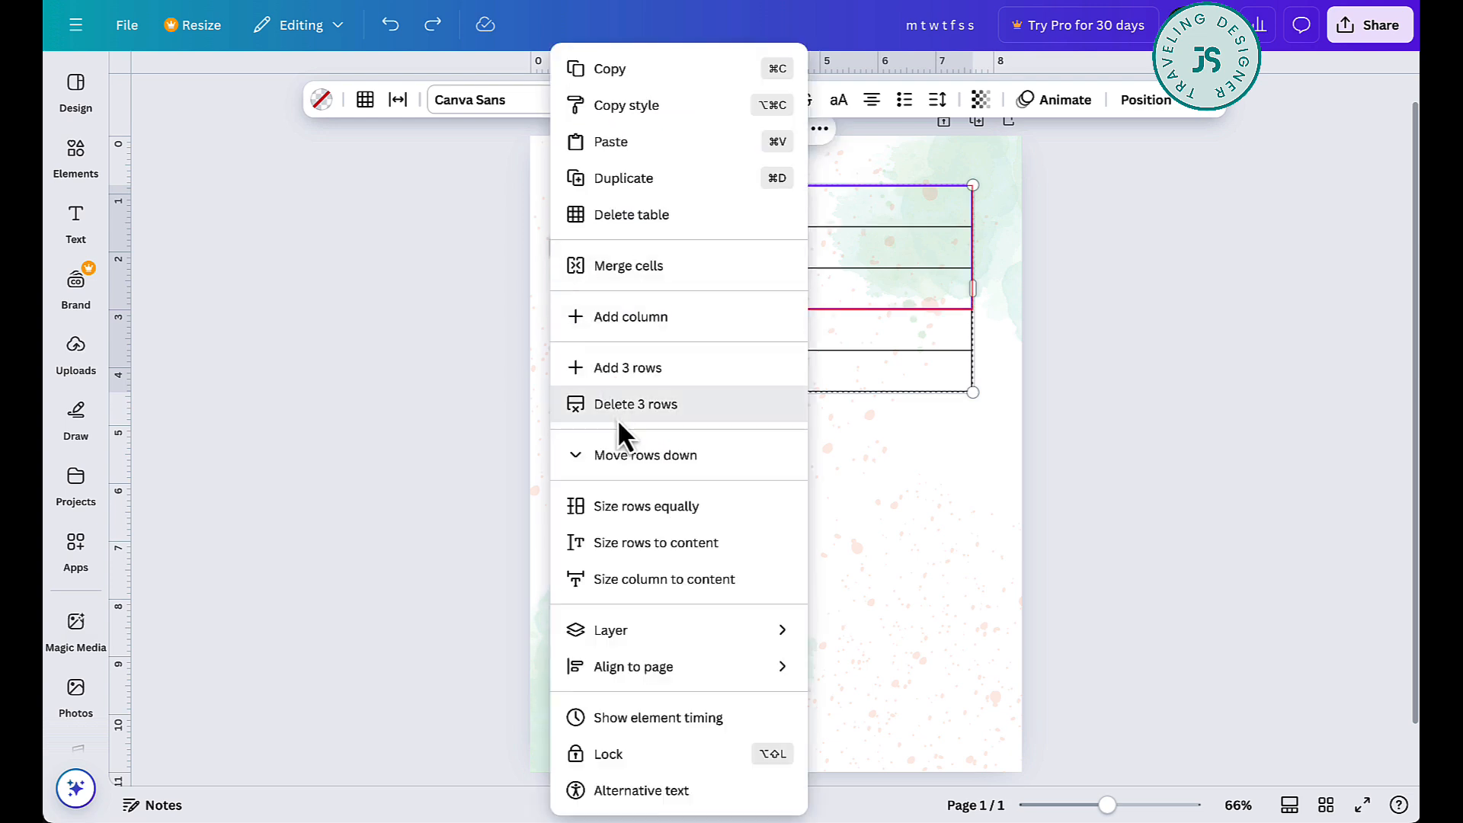
{"action": "left_click", "coordinate": [616, 368]}
{"action": "left_click", "coordinate": [559, 247]}
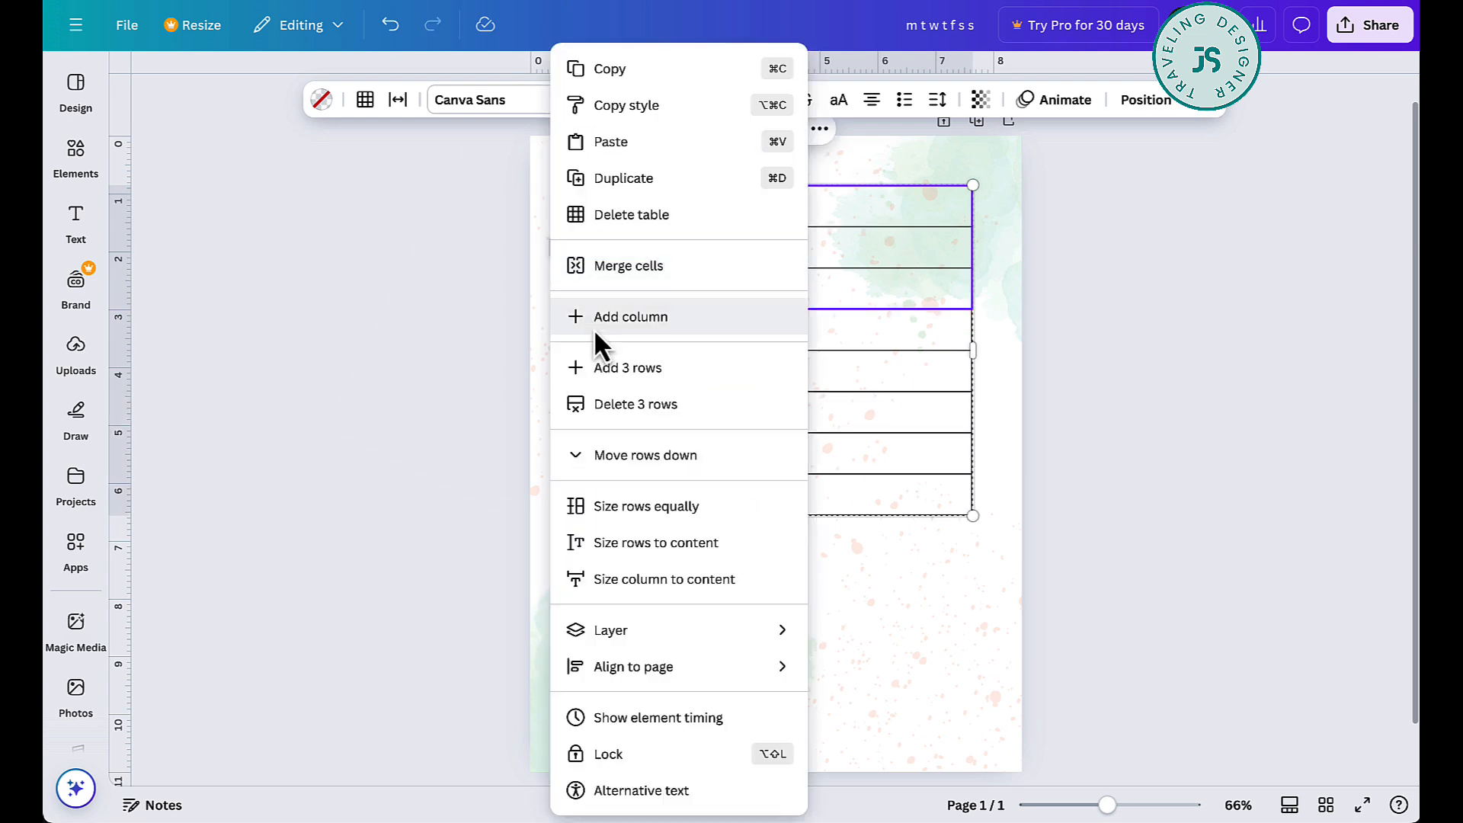
{"action": "left_click", "coordinate": [609, 366]}
{"action": "left_click", "coordinate": [561, 247]}
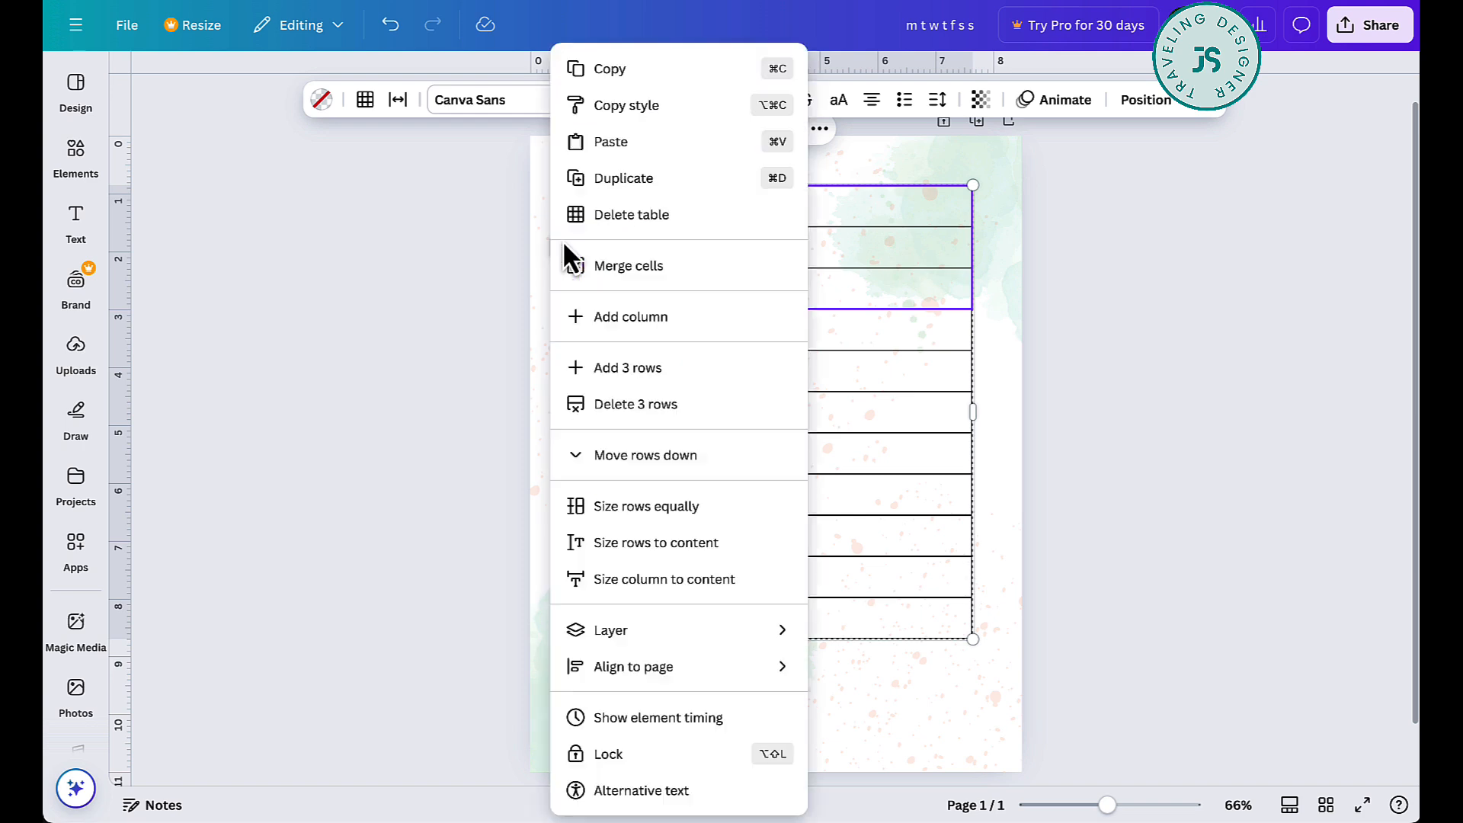
{"action": "left_click", "coordinate": [610, 368]}
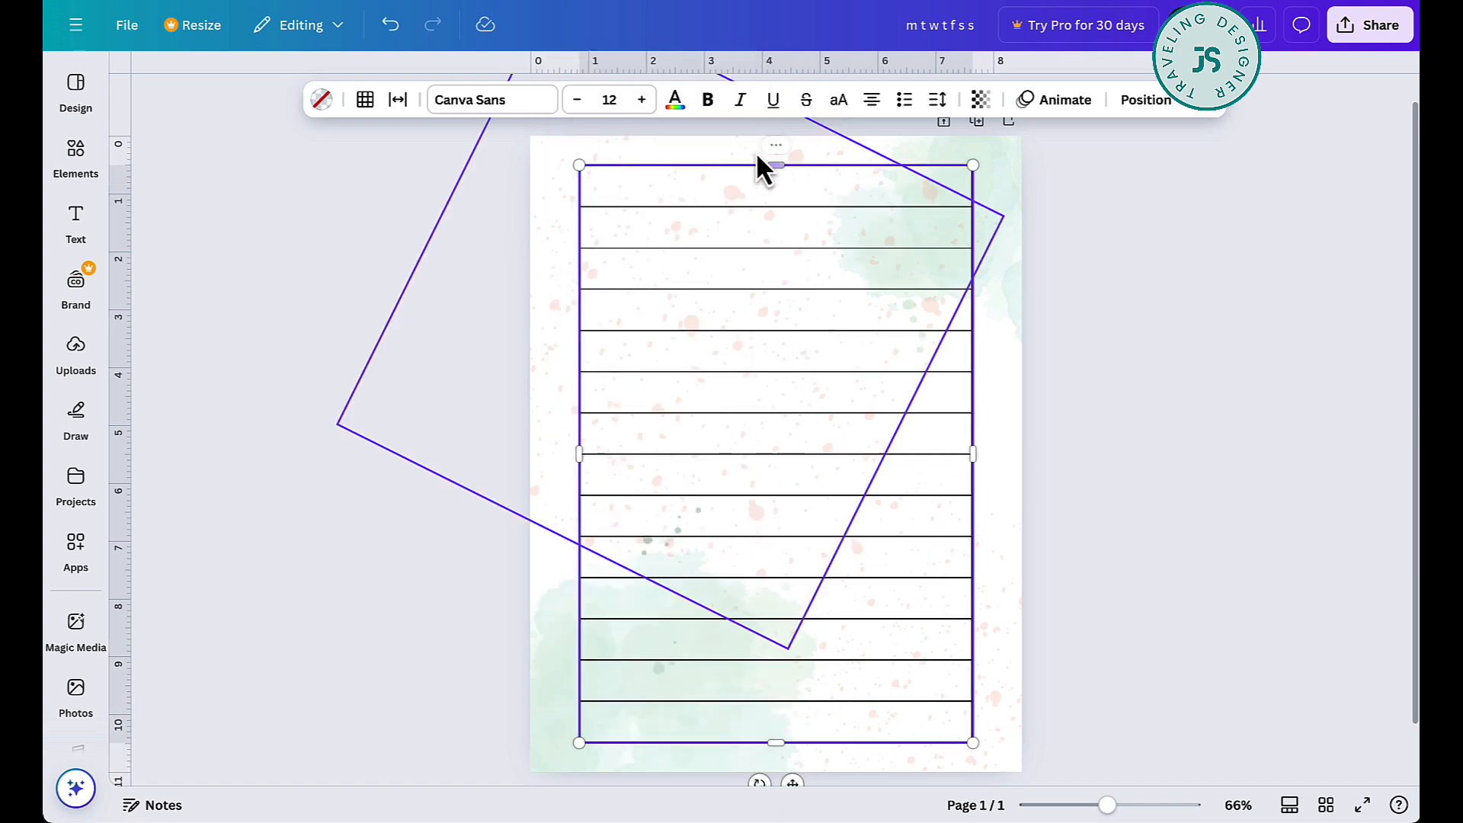
- Remove the table's left and right outer borders by setting both to no line, leaving only horizontal writing lines
{"action": "left_click", "coordinate": [371, 105]}
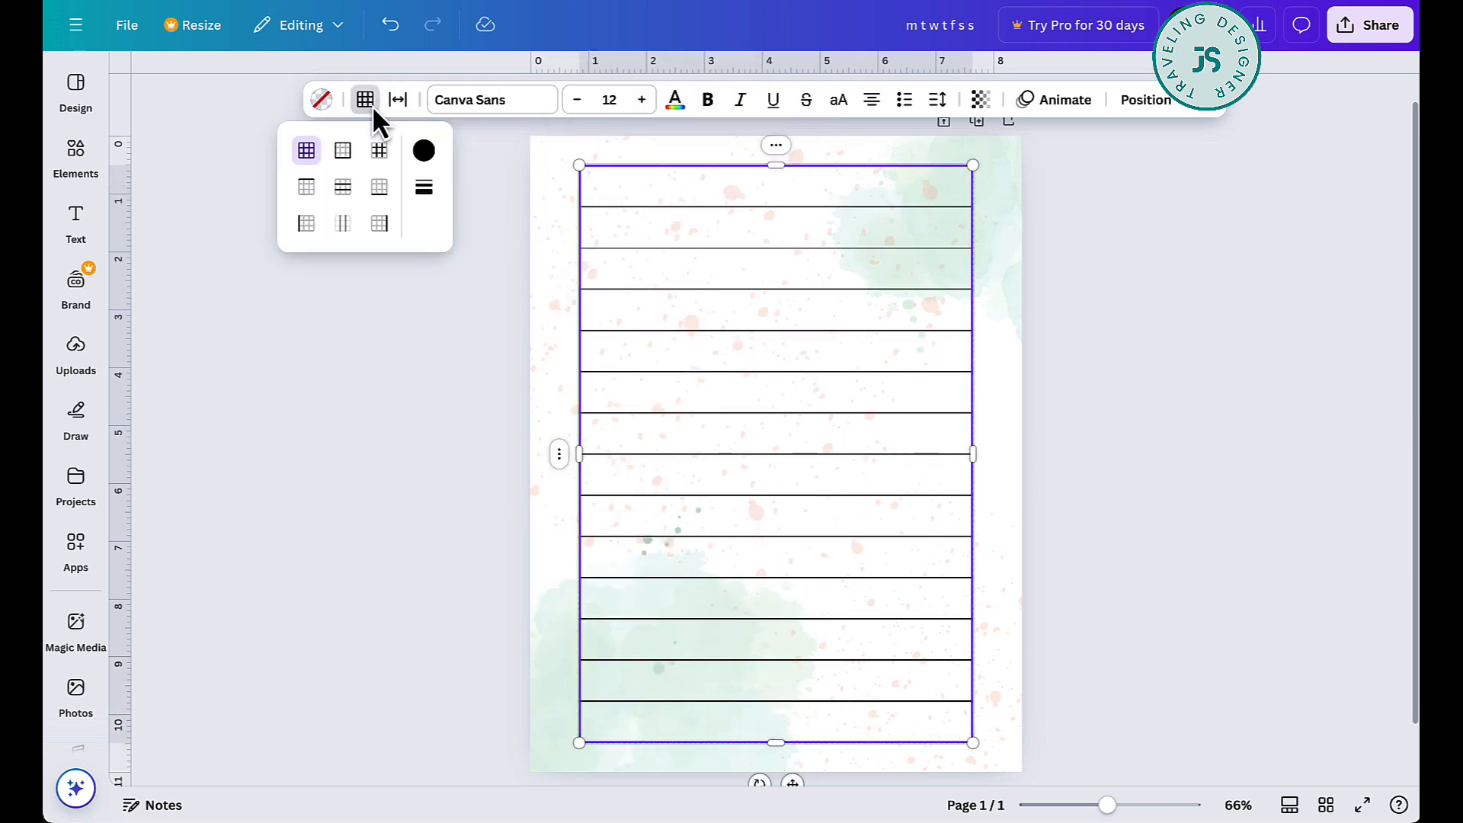
{"action": "left_click", "coordinate": [434, 156]}
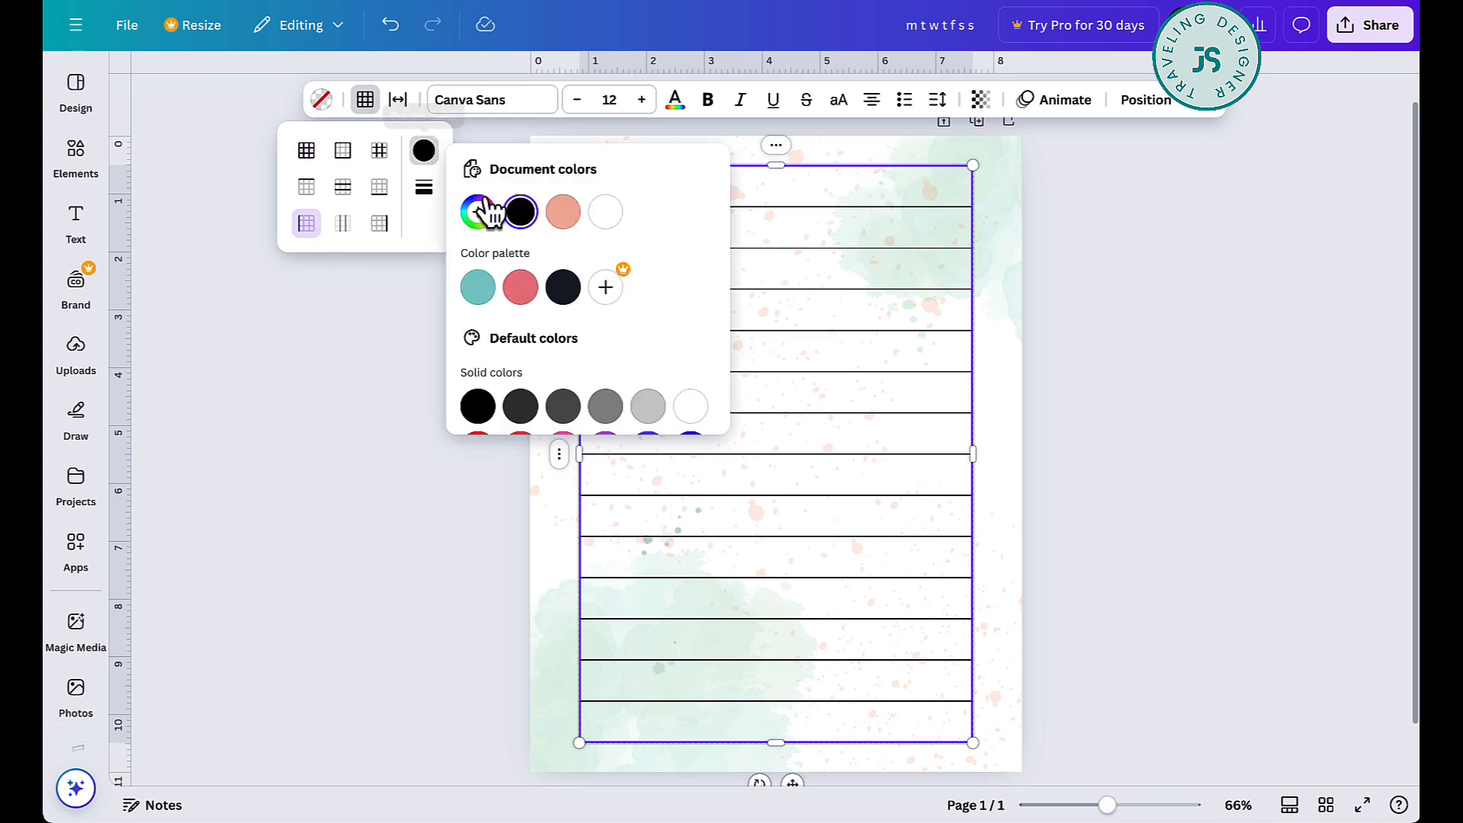
{"action": "left_click", "coordinate": [425, 191]}
{"action": "left_click", "coordinate": [487, 209]}
{"action": "left_click", "coordinate": [380, 225]}
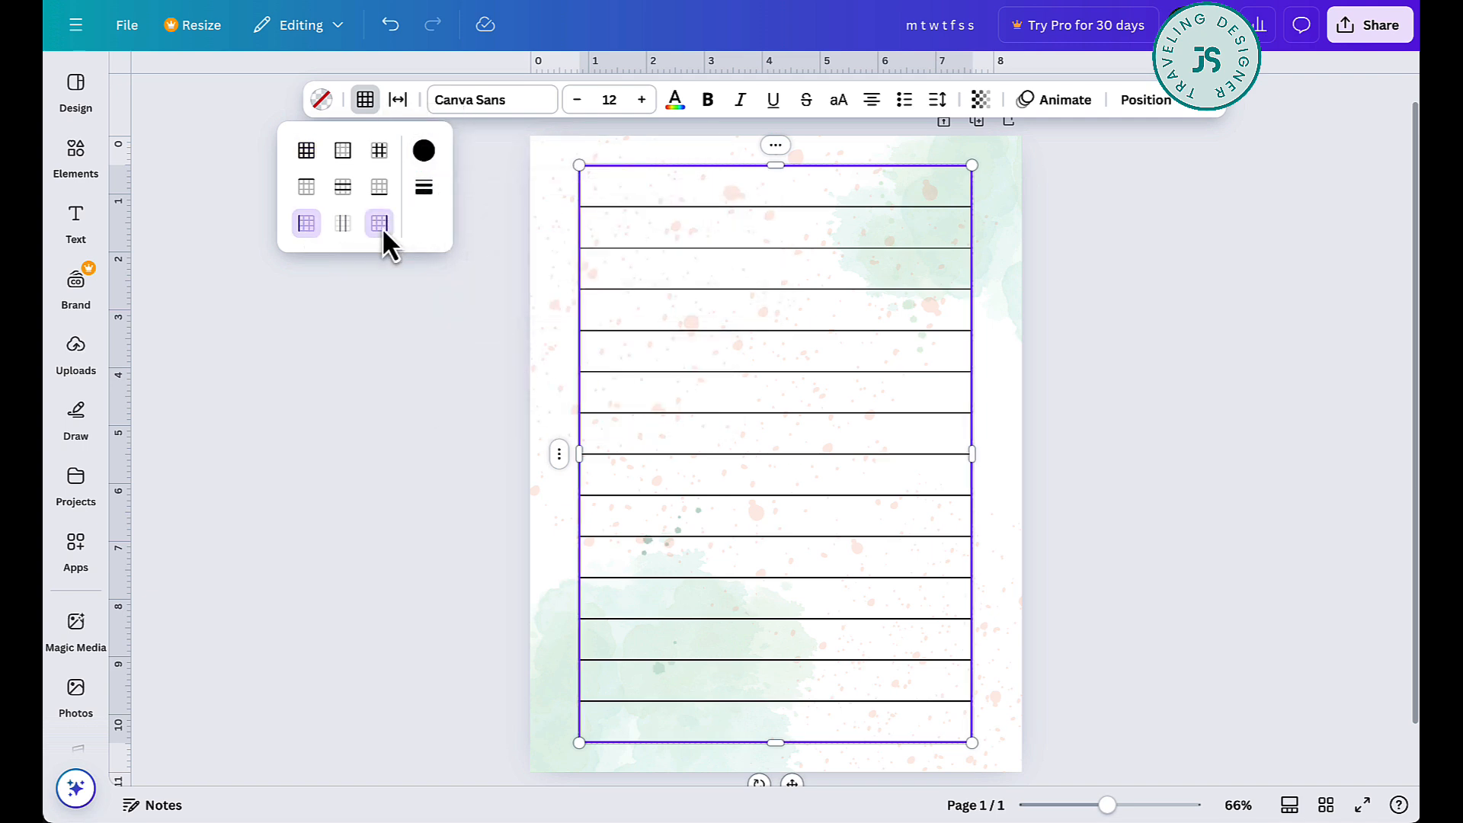
{"action": "left_click", "coordinate": [426, 194]}
{"action": "left_click", "coordinate": [499, 220]}
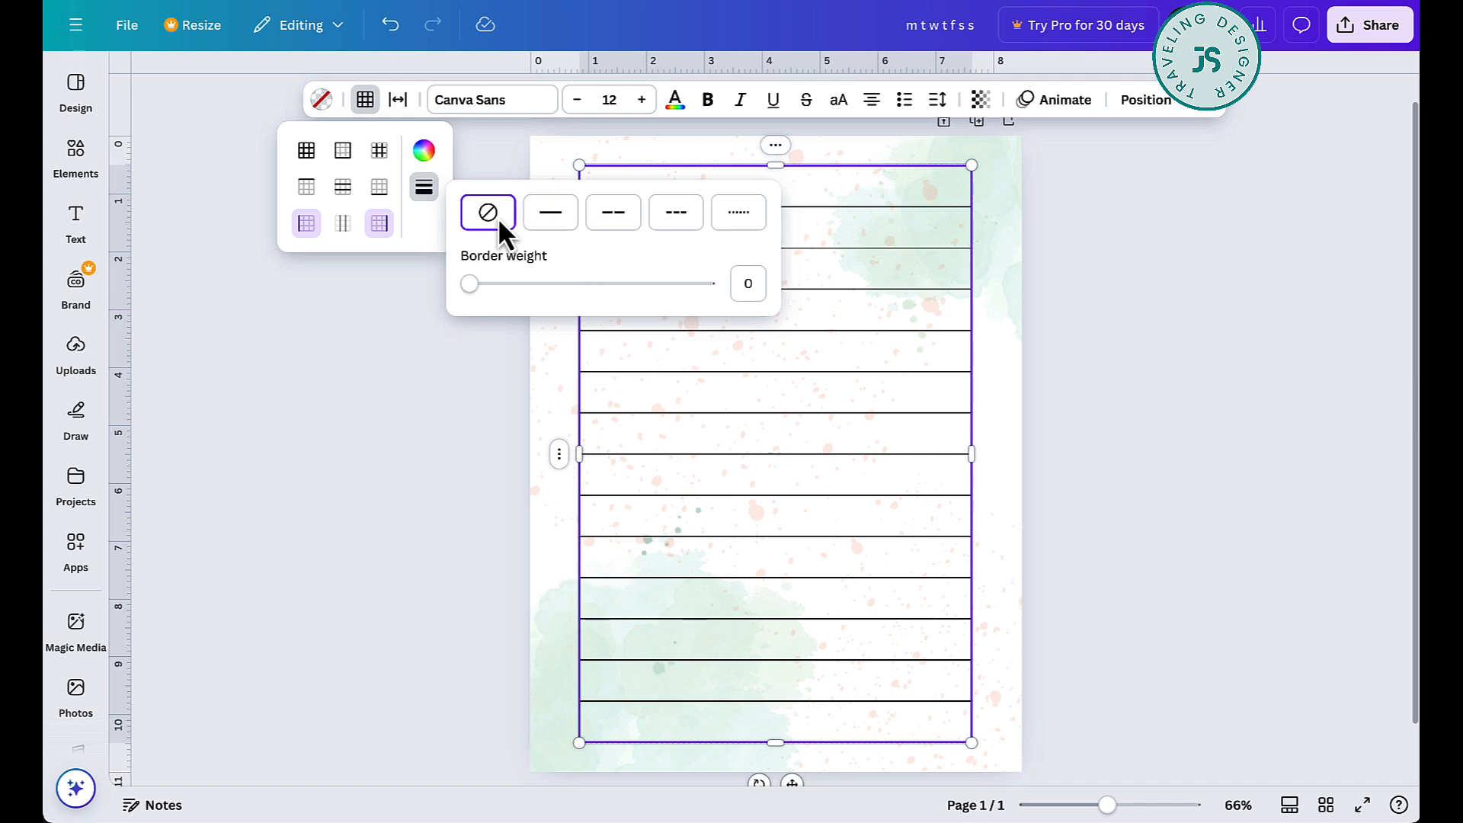
{"action": "left_click", "coordinate": [1224, 369]}
{"action": "left_click", "coordinate": [1008, 378]}
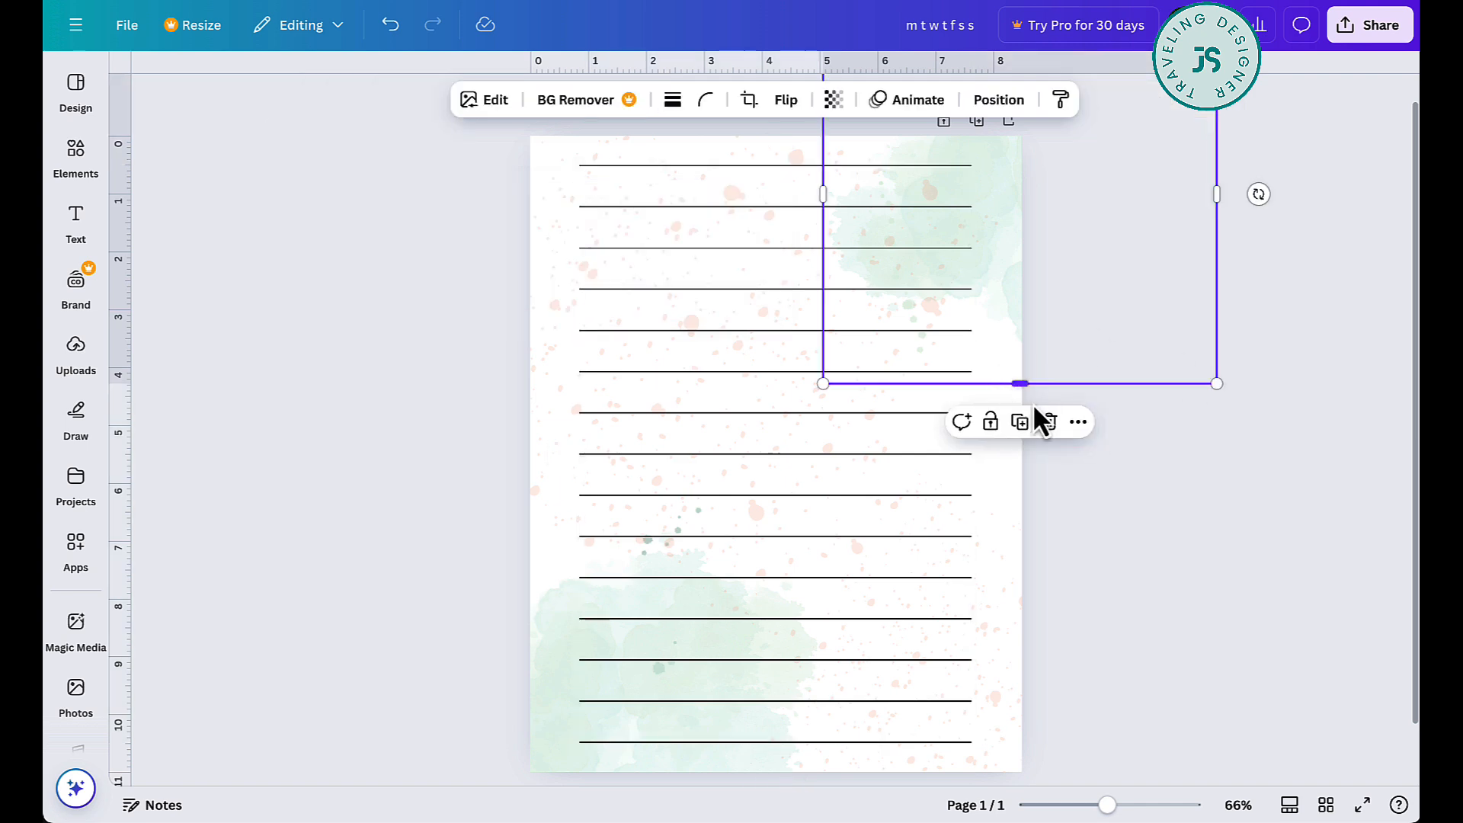
{"action": "left_click", "coordinate": [1141, 533]}
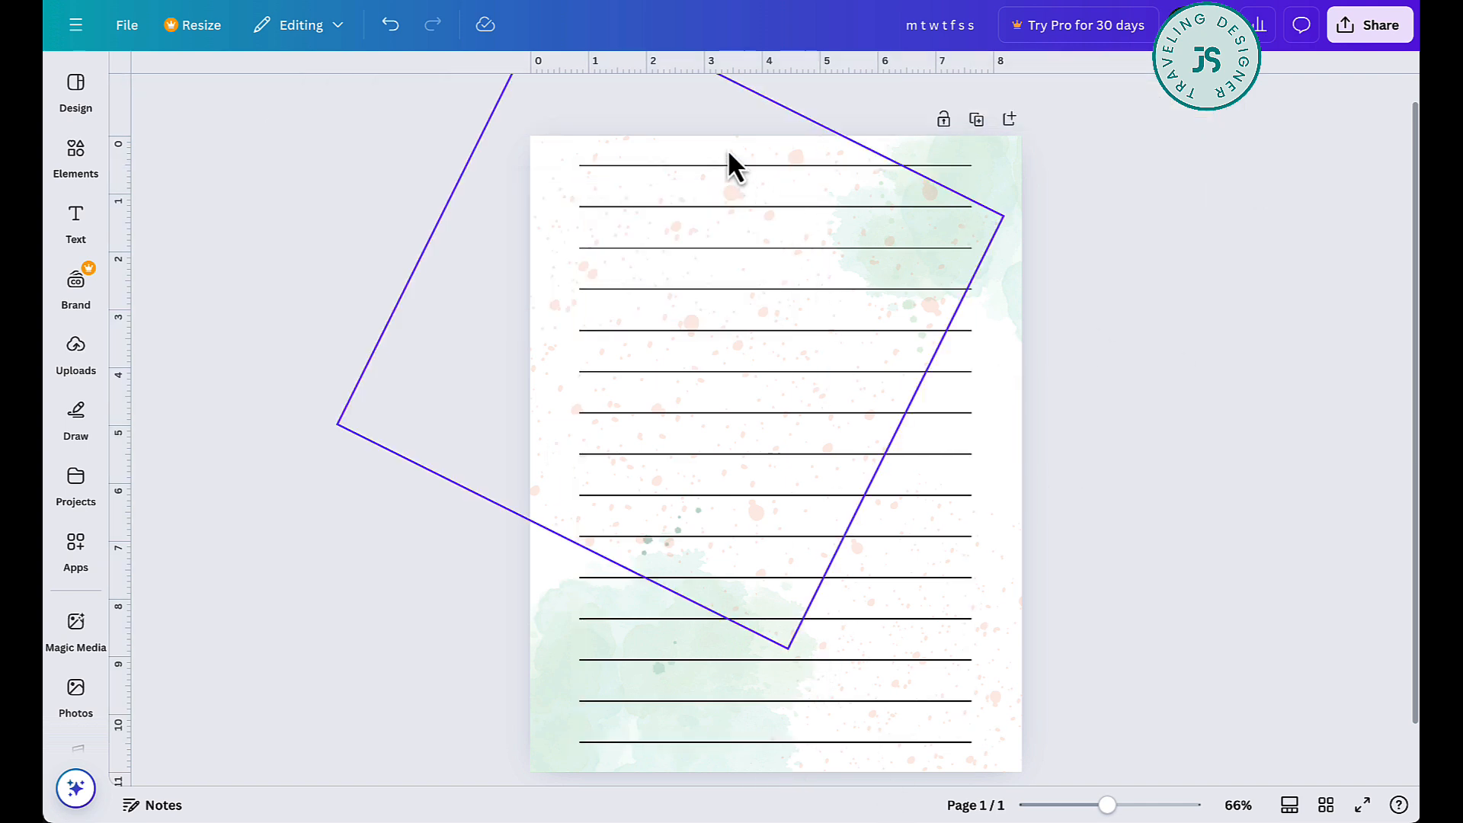
- Check the line style and border weight of the table's inner horizontal borders
{"action": "left_click", "coordinate": [608, 175]}
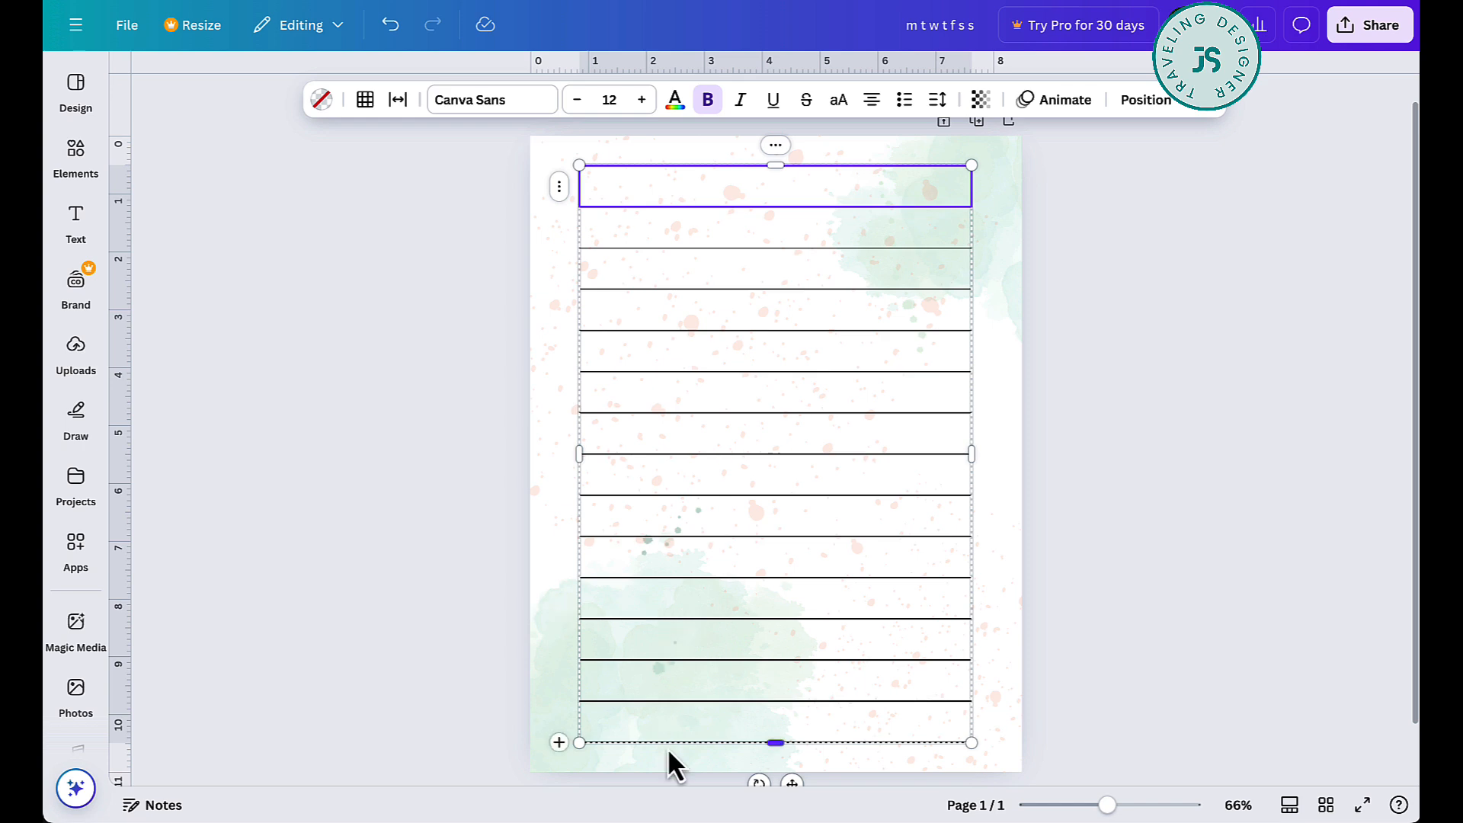
{"action": "key", "text": "Escape"}
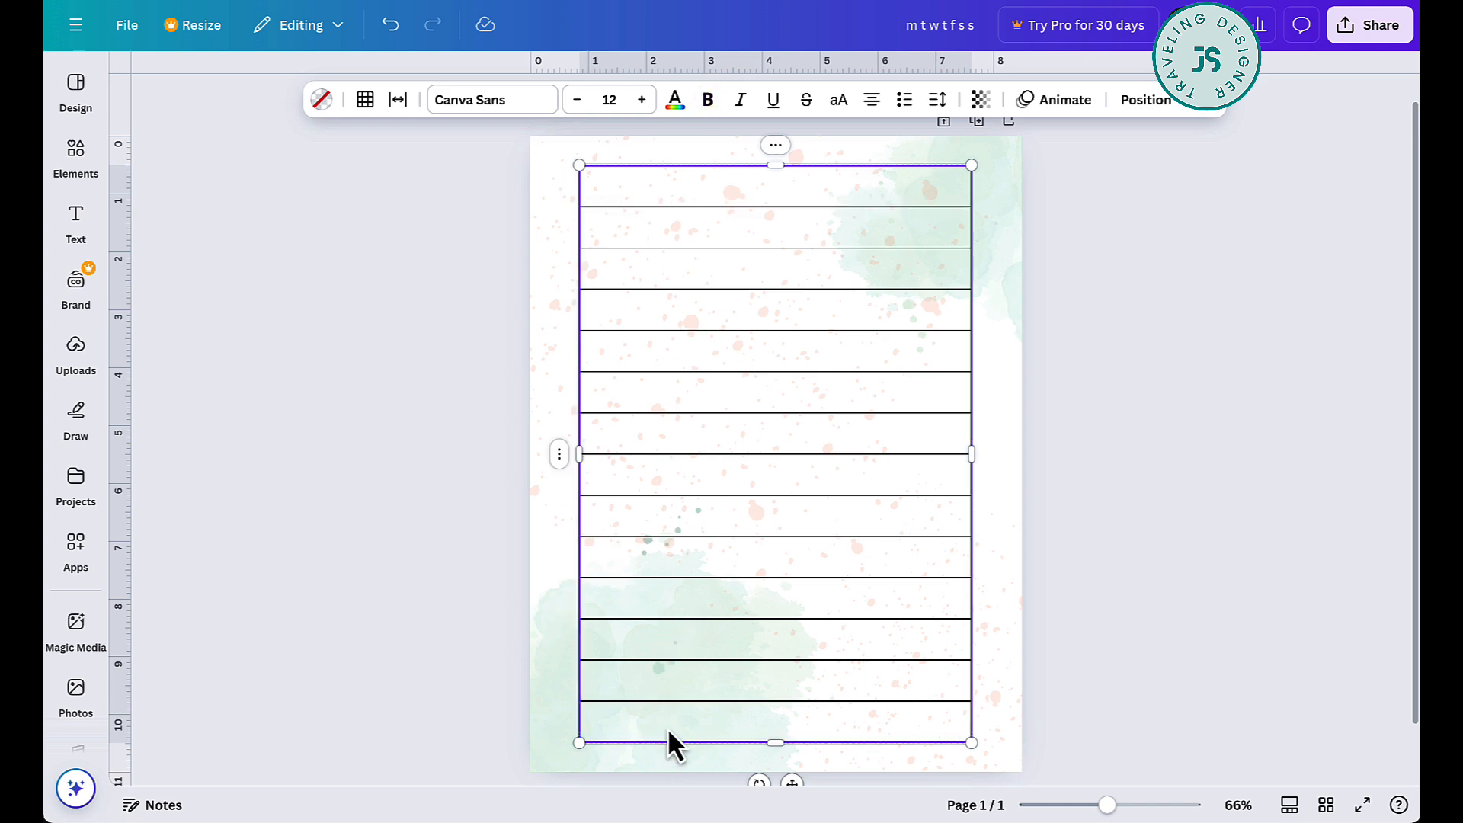
{"action": "left_click", "coordinate": [366, 99]}
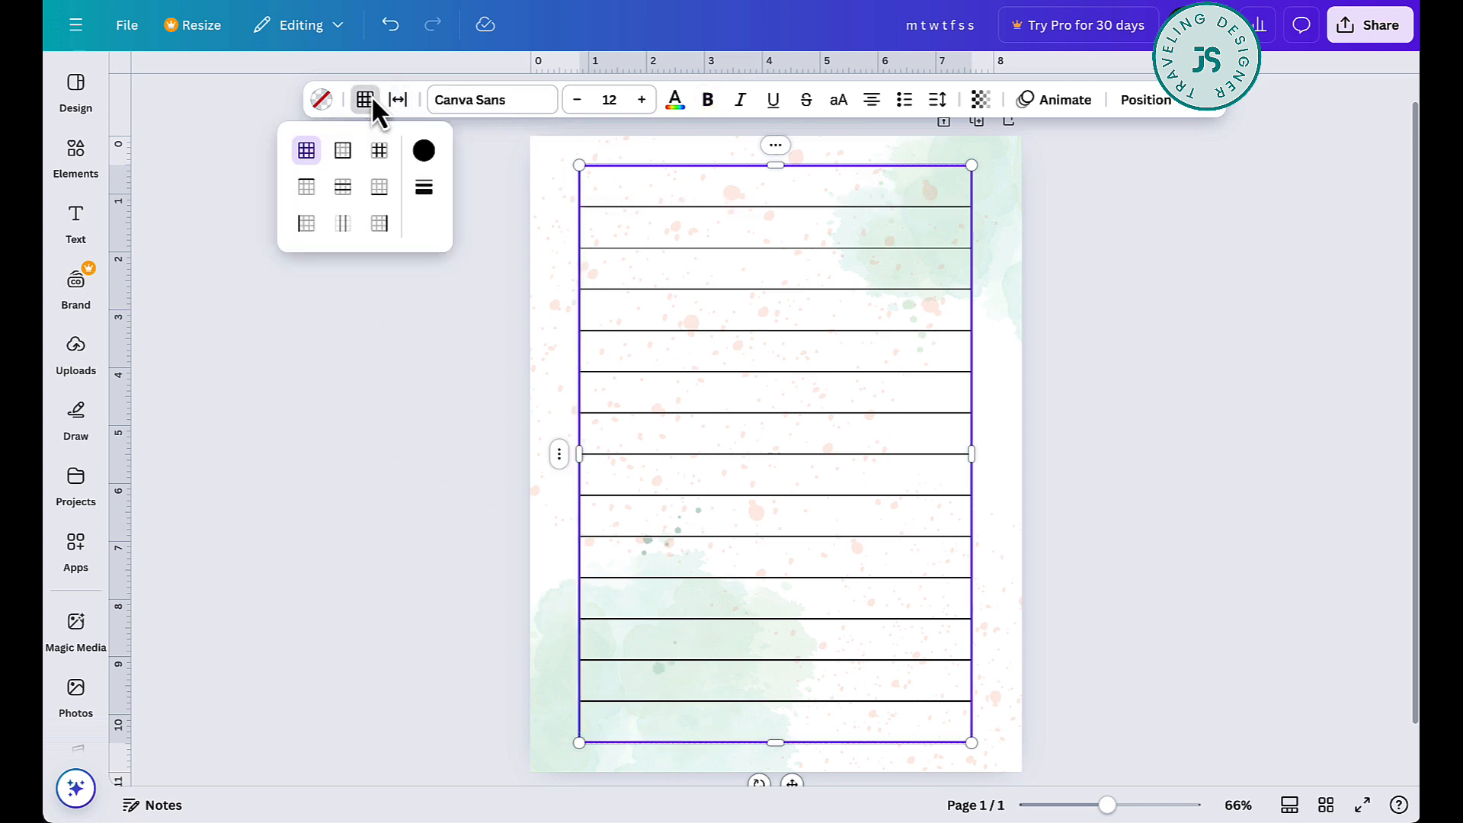
{"action": "left_click", "coordinate": [344, 191]}
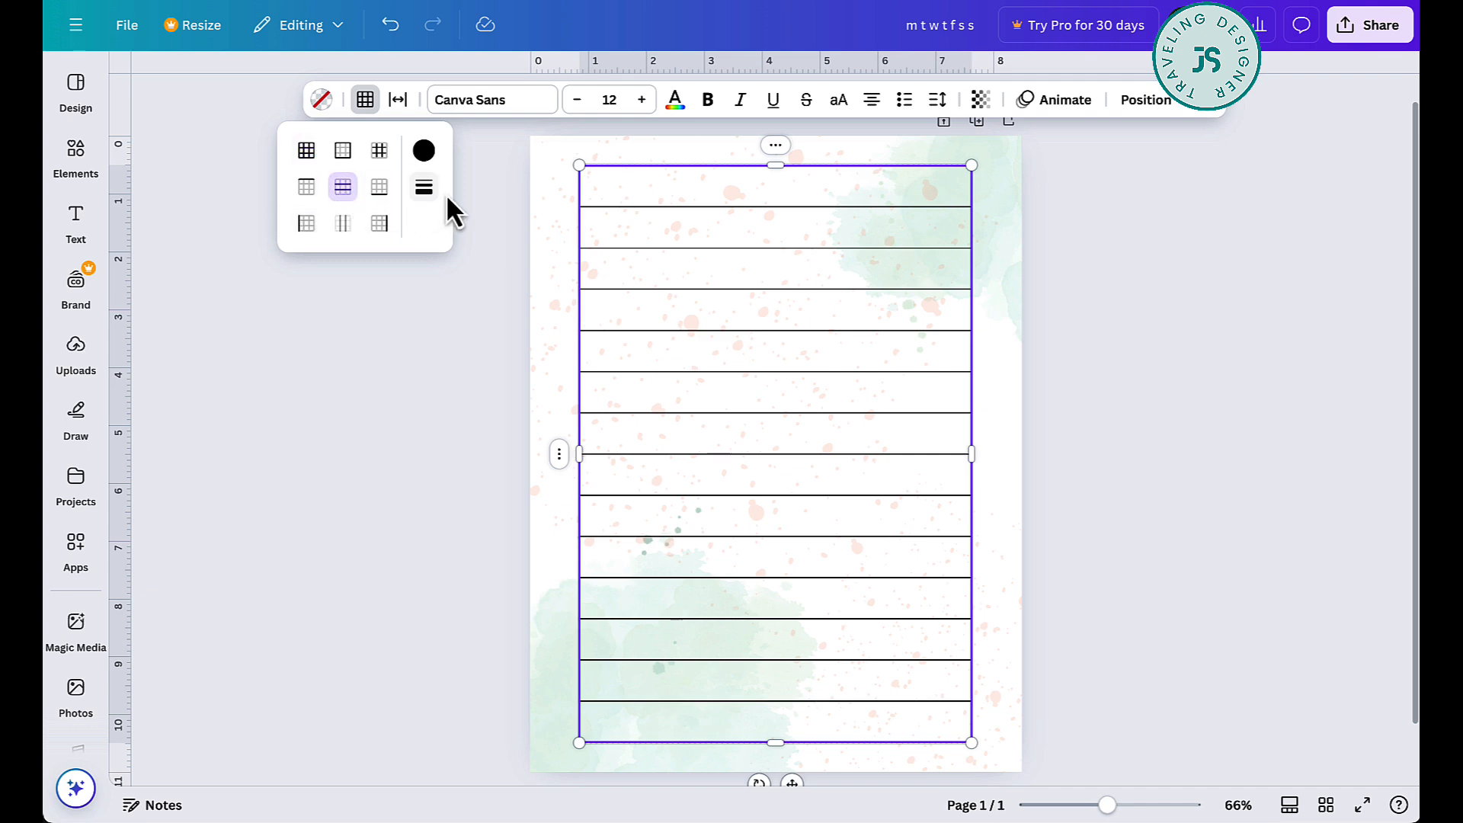
{"action": "left_click", "coordinate": [425, 189]}
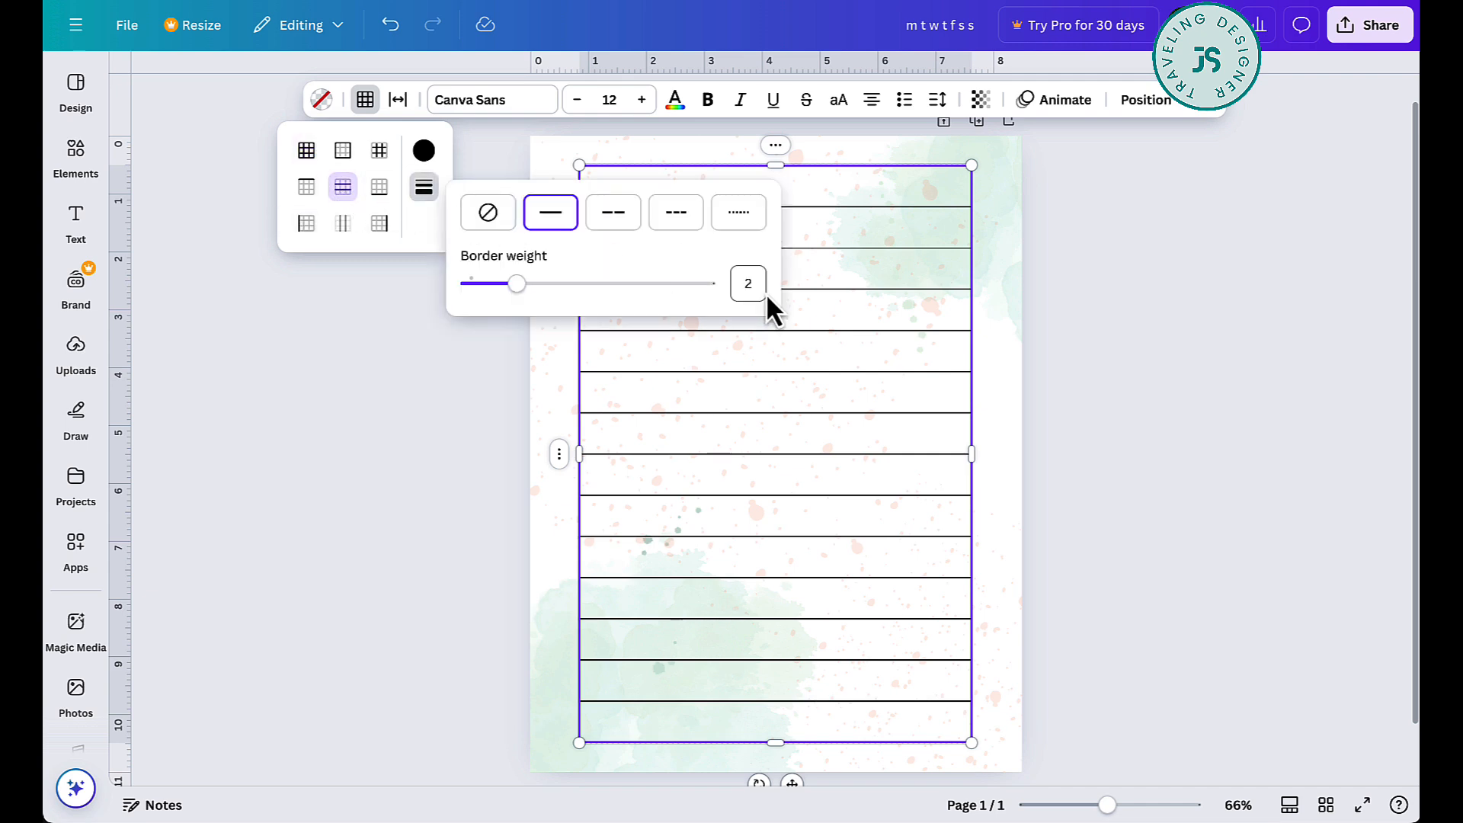
{"action": "left_click", "coordinate": [1203, 362]}
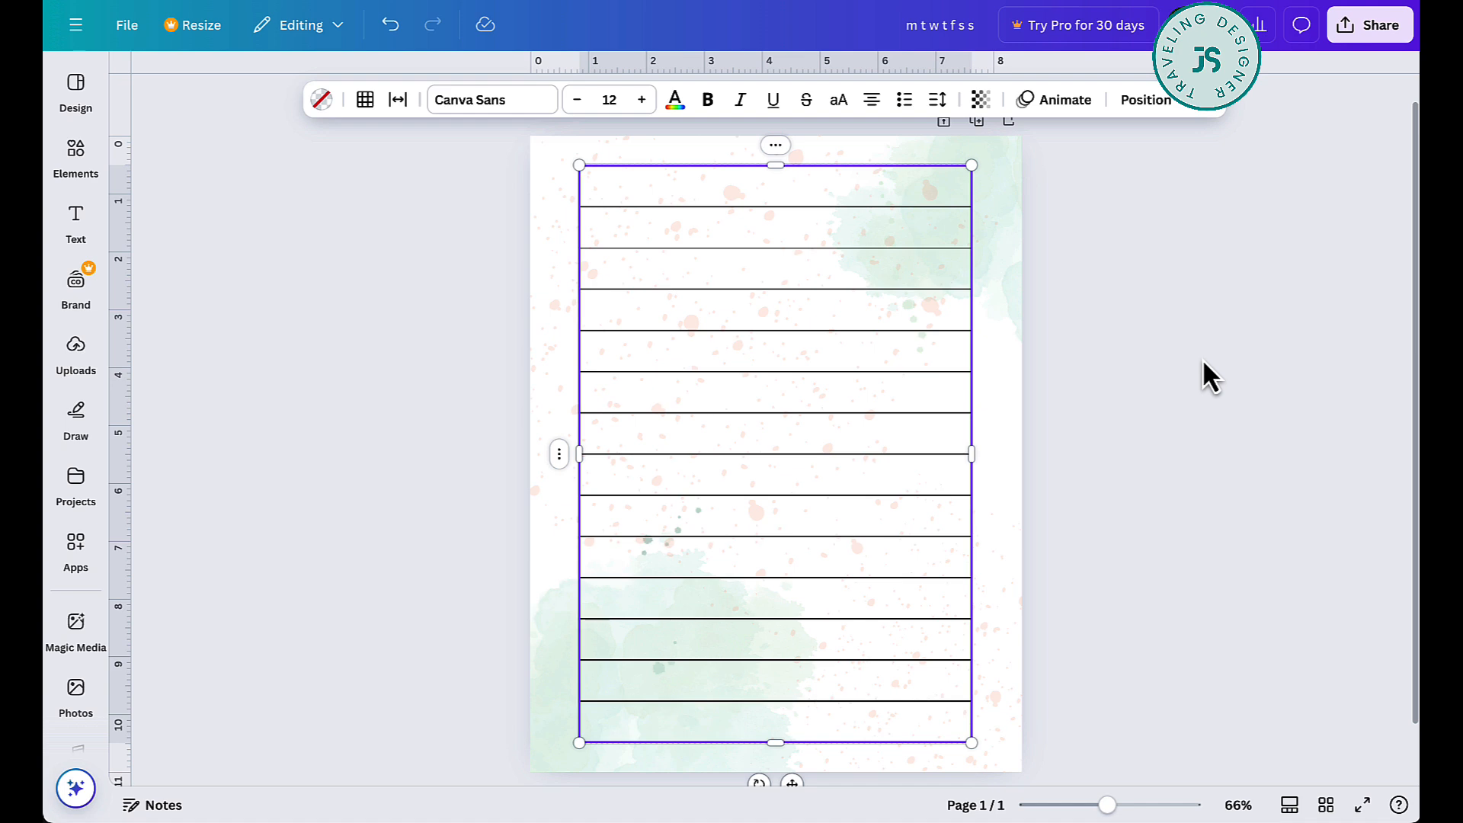
{"action": "left_click", "coordinate": [1203, 361]}
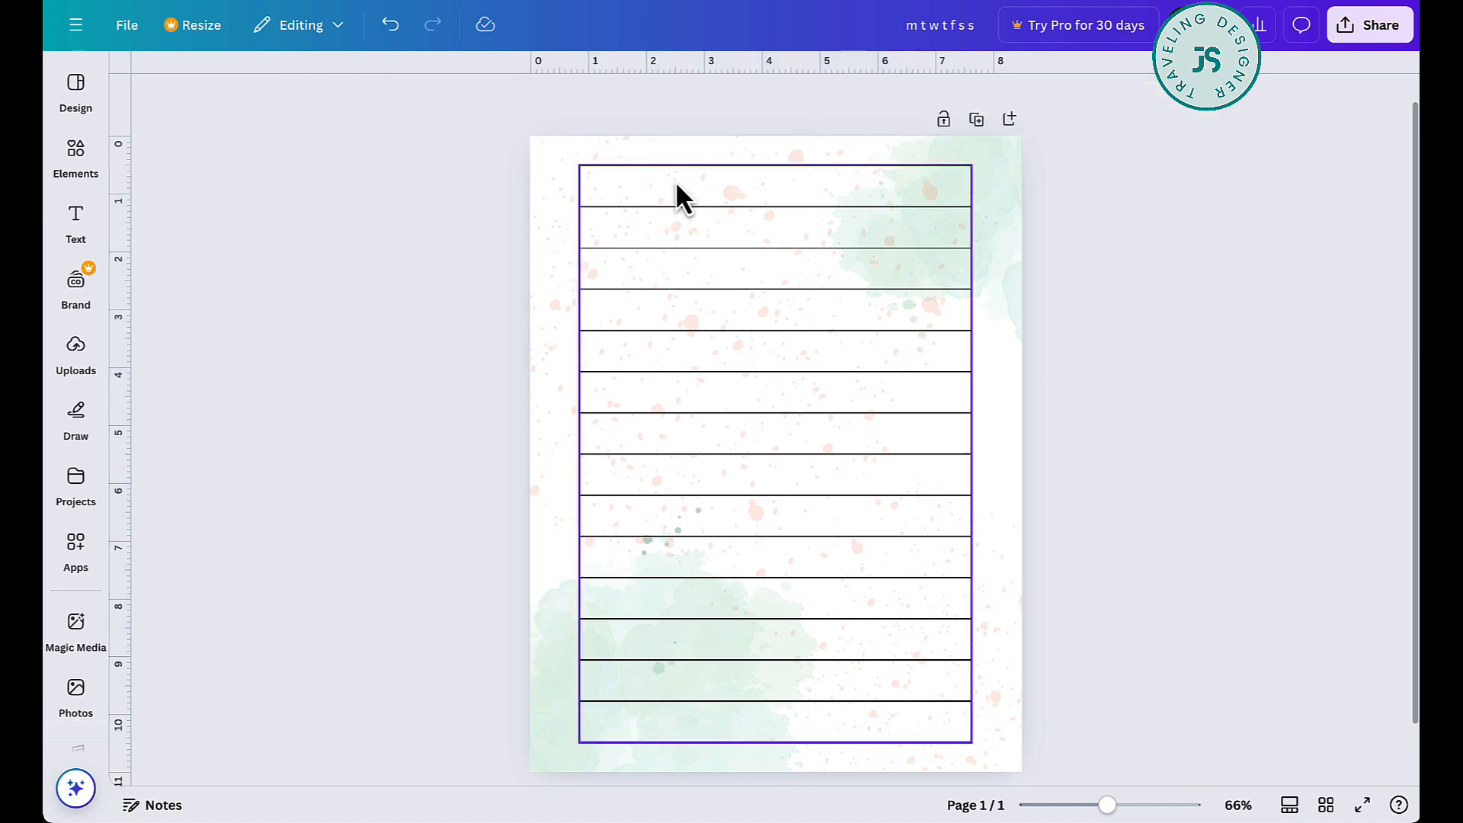
- Search the elements for "Watercolor leaves" and show all matching graphics
{"action": "left_click", "coordinate": [77, 154]}
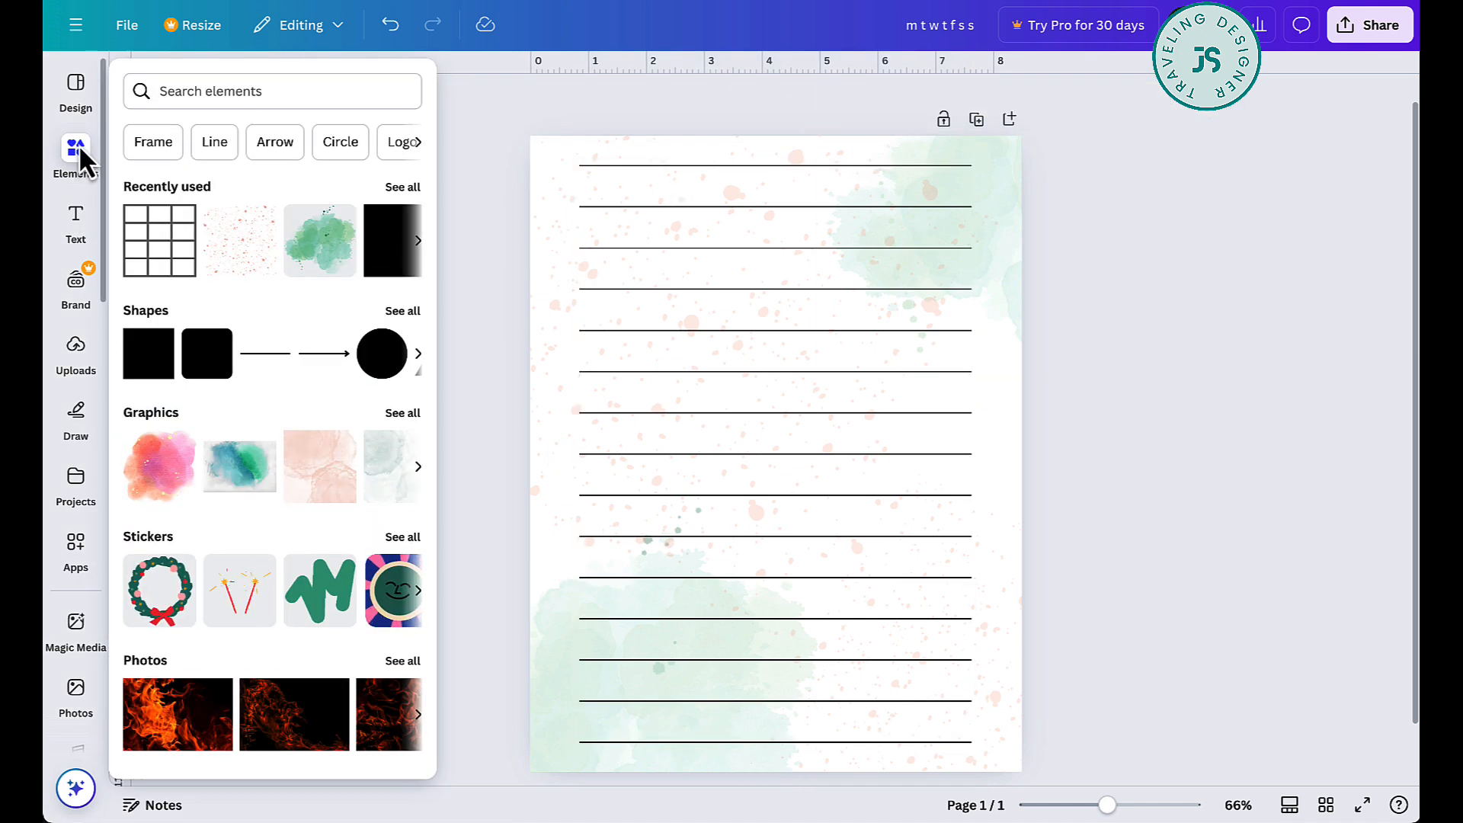
{"action": "left_click", "coordinate": [250, 88]}
{"action": "type", "text": "WATERCOL"}
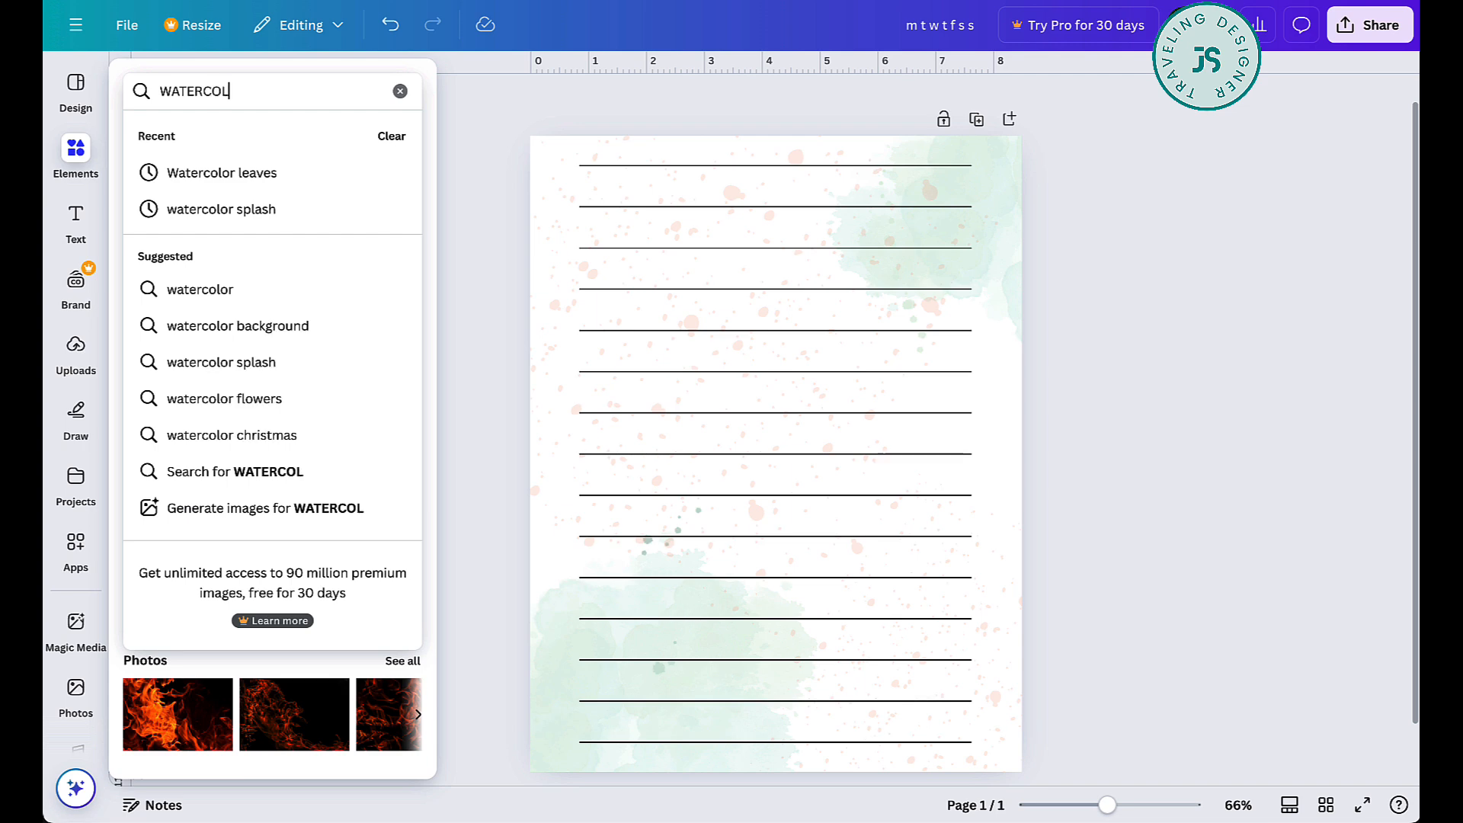
{"action": "left_click", "coordinate": [261, 172]}
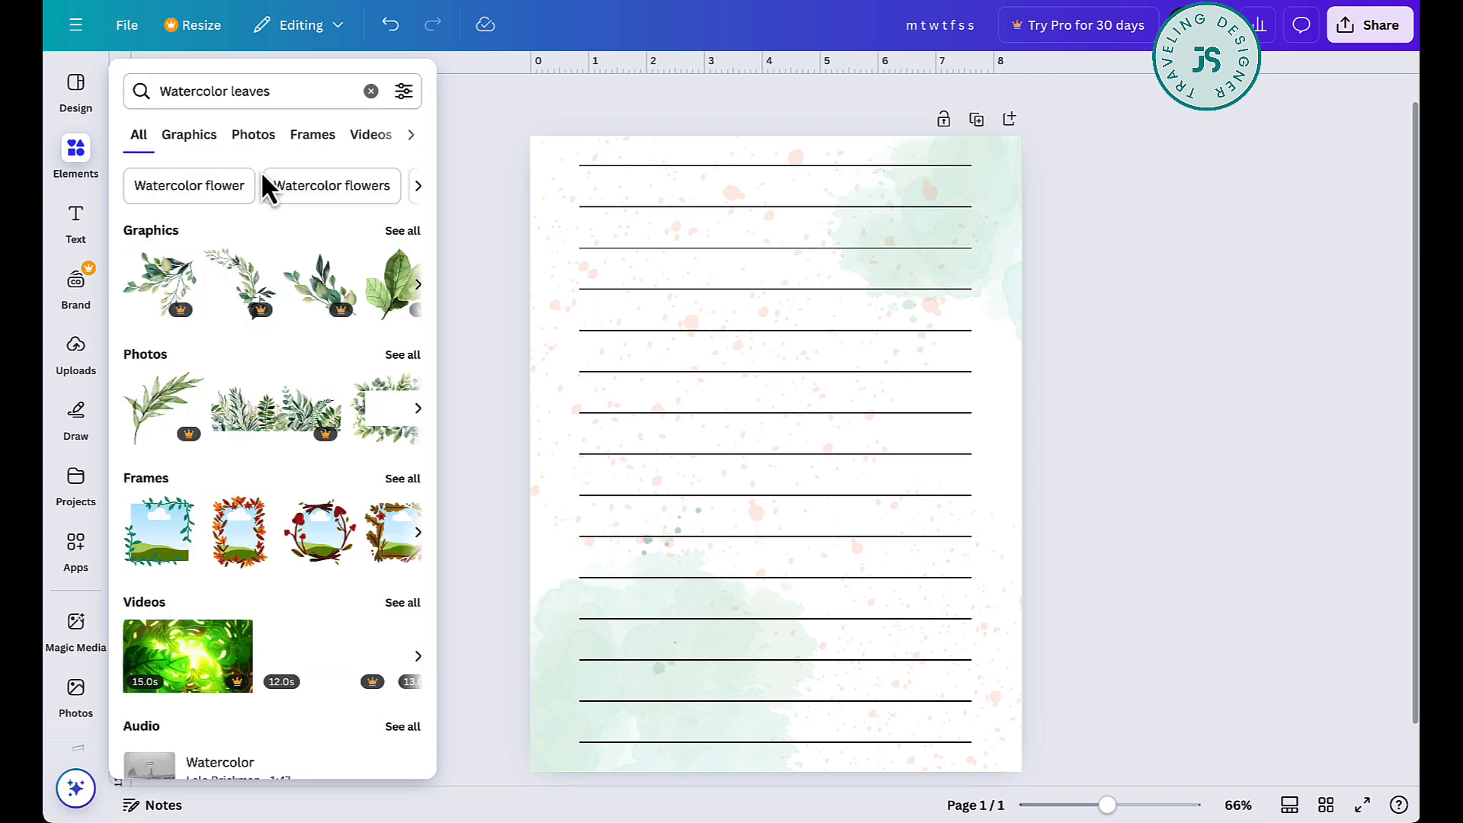
{"action": "left_click", "coordinate": [401, 231]}
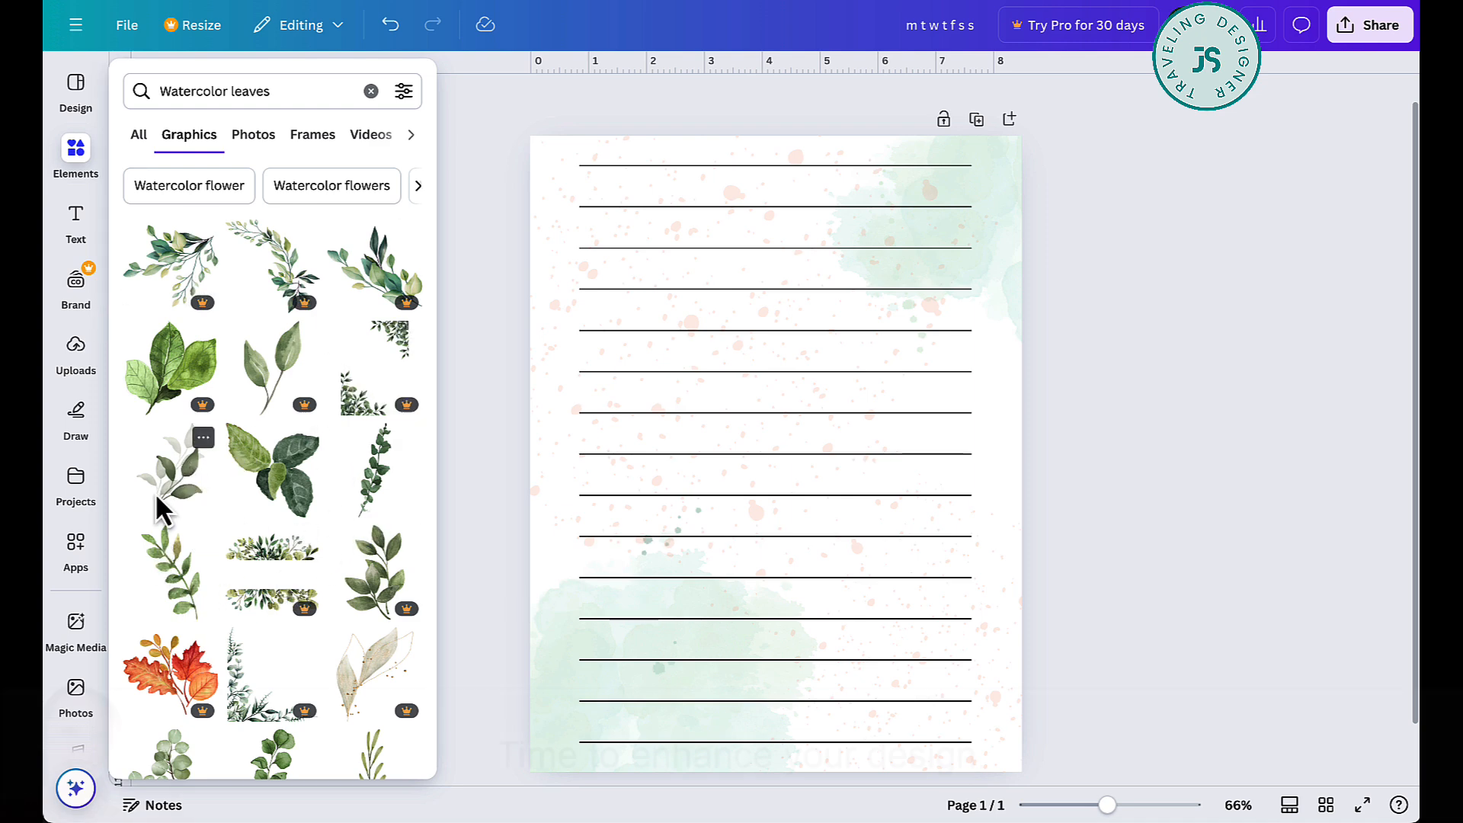
- Insert the muted grey-green leaf branch, scale it, and place it over the splash in the page's lower-left corner
{"action": "scroll", "coordinate": [175, 504], "scroll_direction": "down", "scroll_amount": 2}
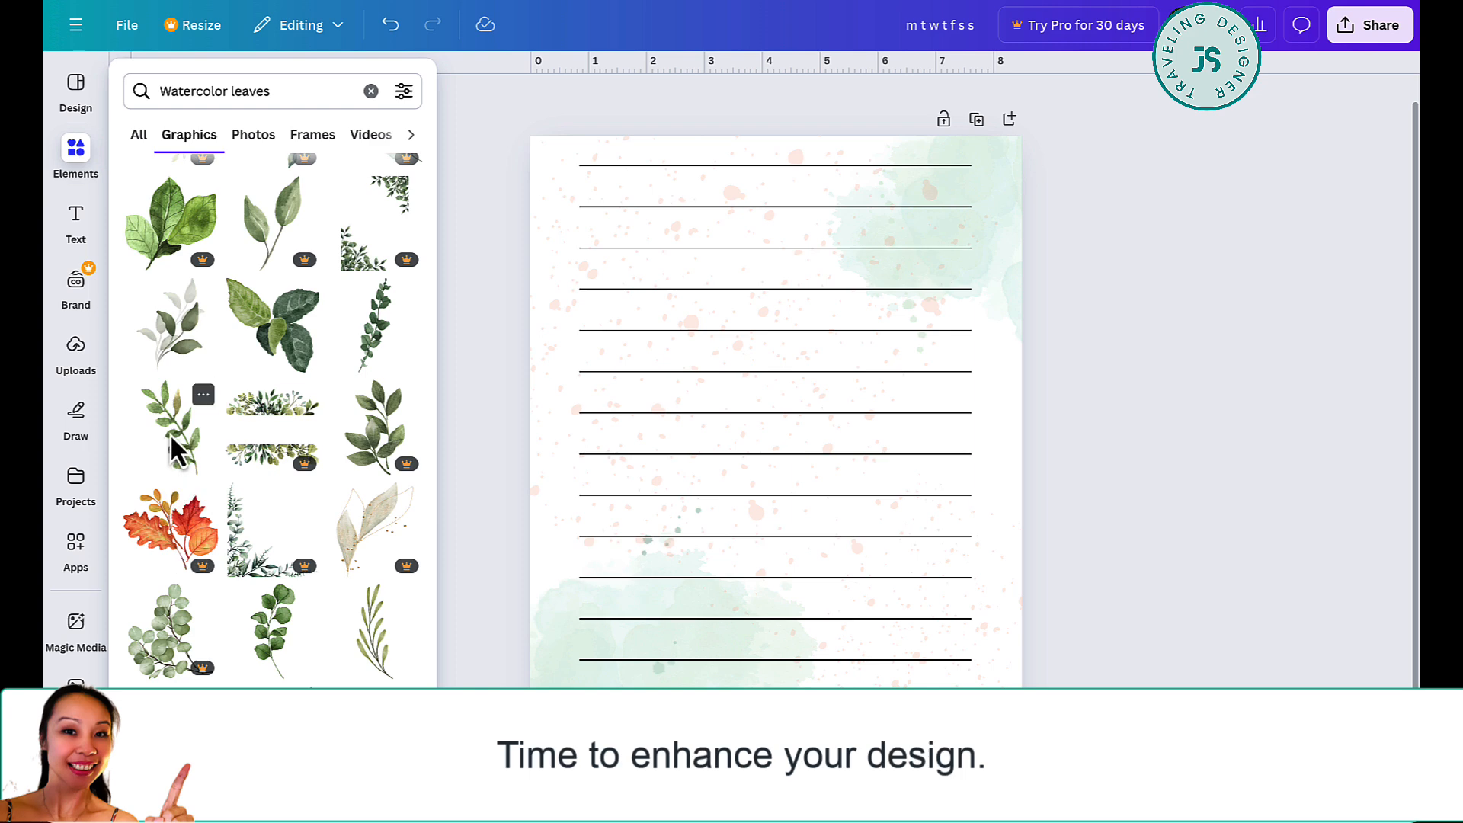
{"action": "left_click", "coordinate": [171, 347]}
{"action": "left_click_drag", "start_coordinate": [876, 441], "coordinate": [700, 725]}
{"action": "left_click_drag", "start_coordinate": [730, 664], "coordinate": [713, 725]}
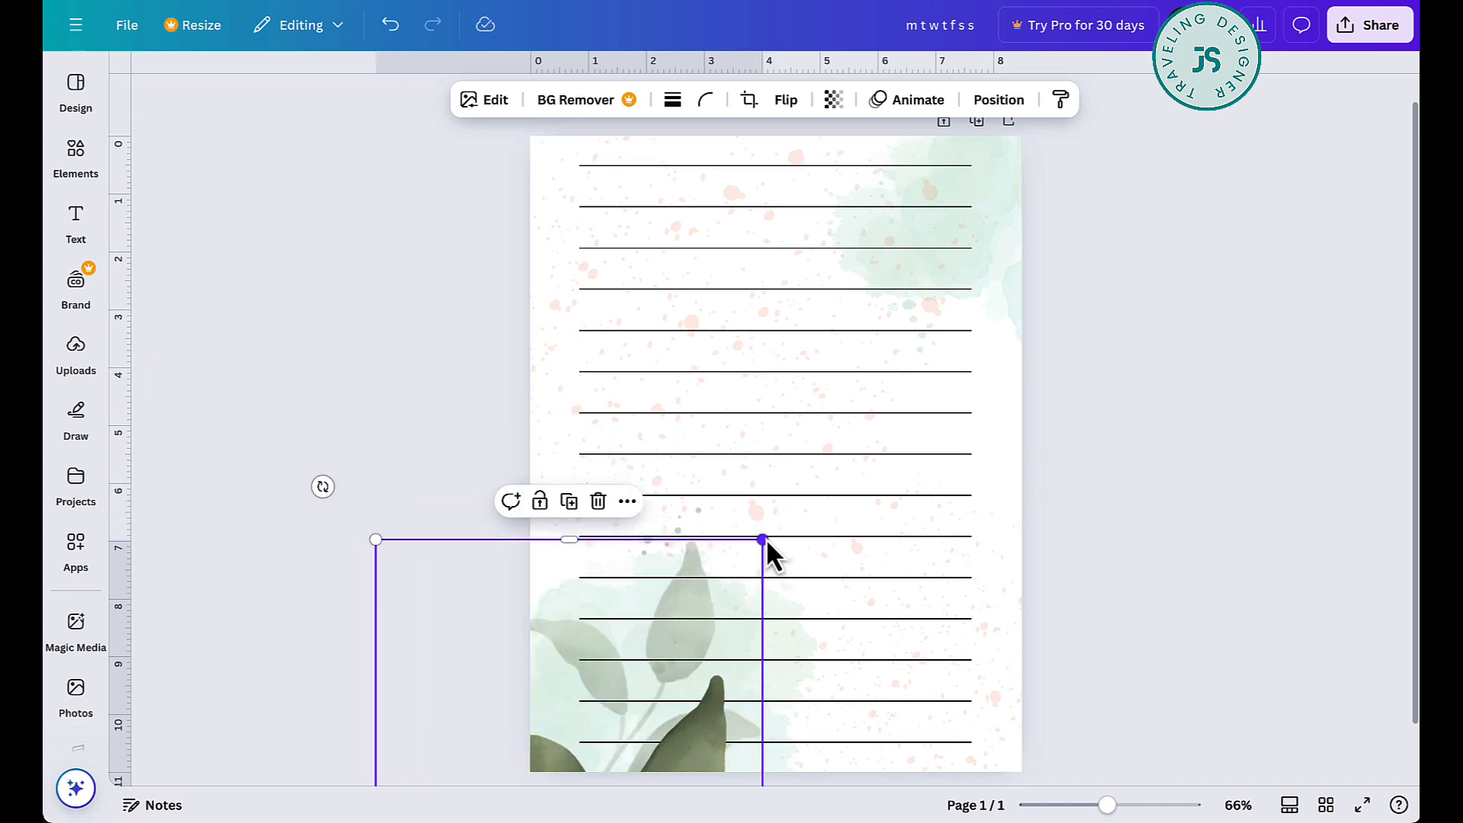
{"action": "left_click_drag", "start_coordinate": [766, 540], "coordinate": [650, 694]}
{"action": "left_click_drag", "start_coordinate": [599, 755], "coordinate": [706, 586]}
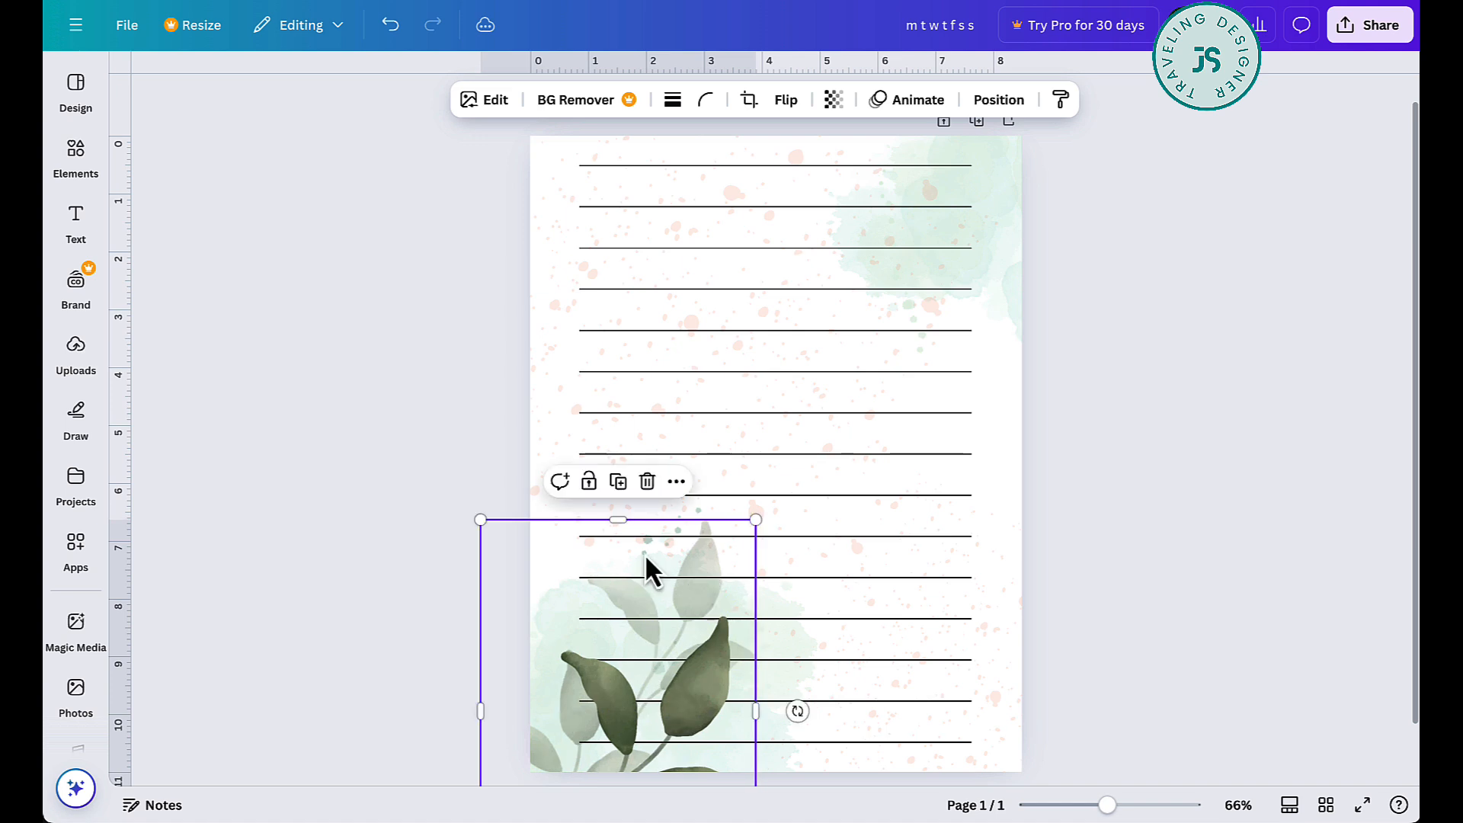
- Add the dark green eucalyptus sprig, shrink it, and place it tilted and pointing downward in the page's upper-right corner
{"action": "left_click", "coordinate": [76, 149]}
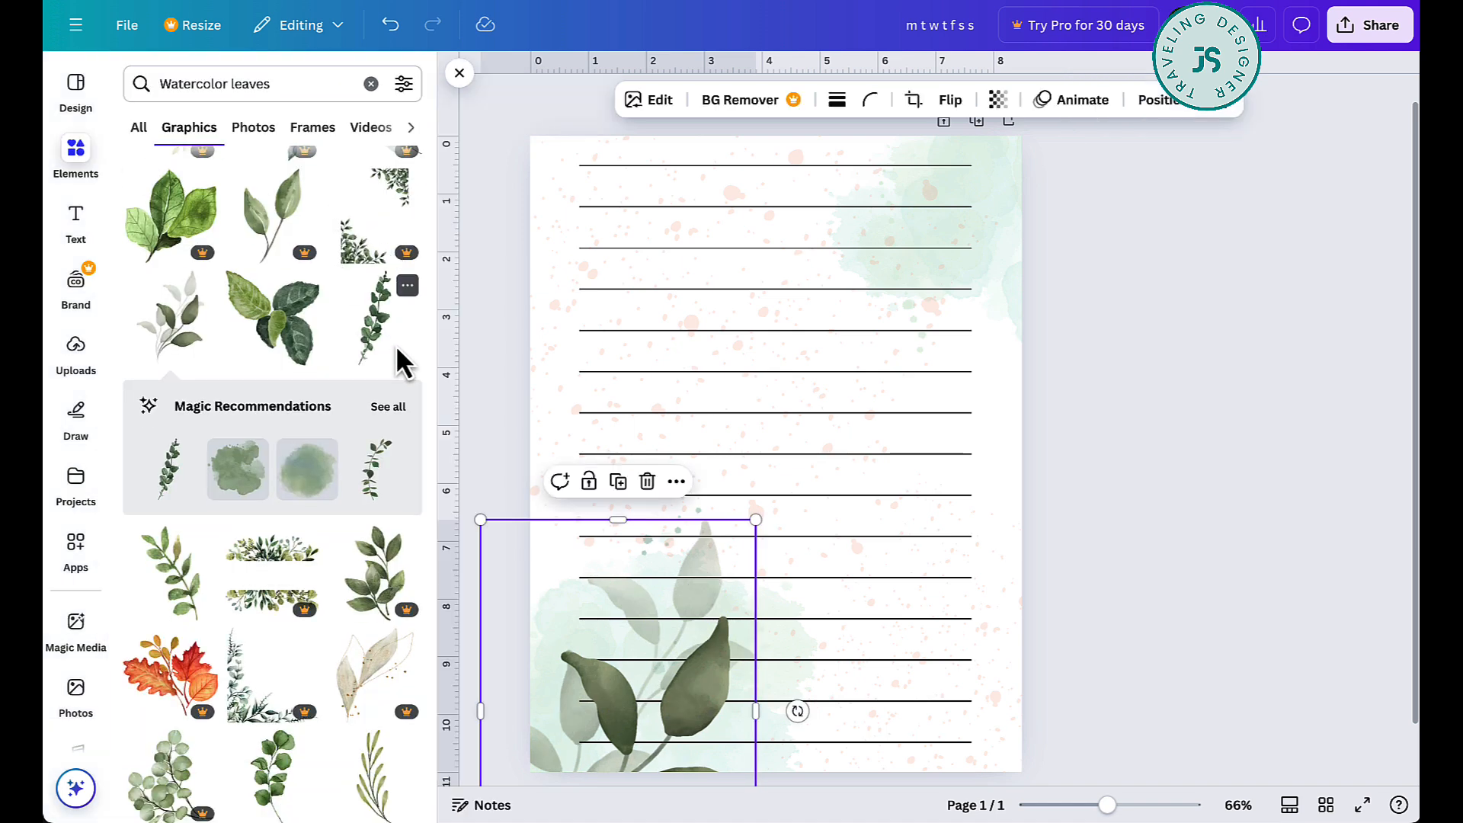
{"action": "left_click", "coordinate": [382, 343]}
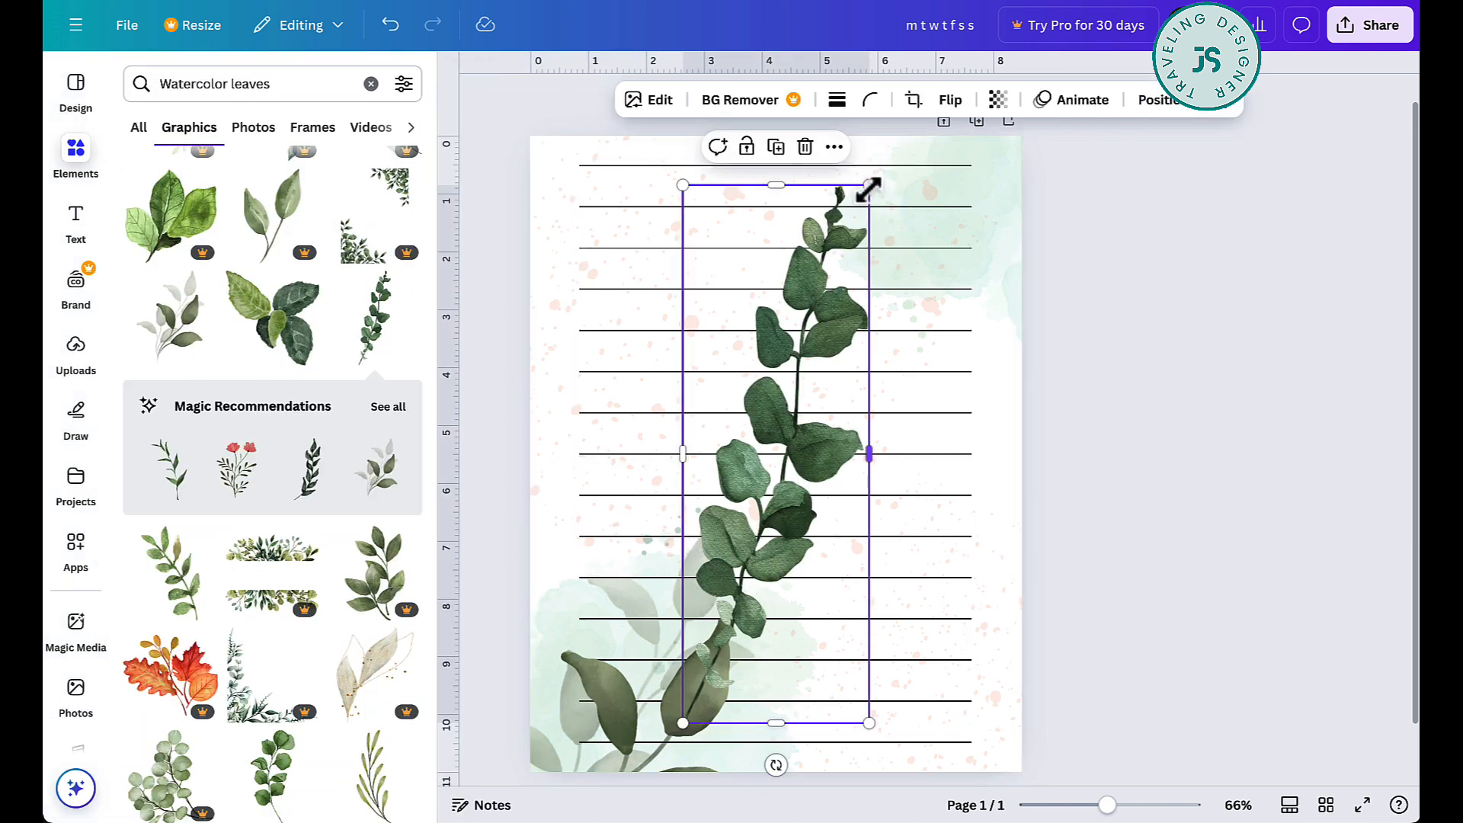
{"action": "left_click_drag", "start_coordinate": [867, 186], "coordinate": [747, 568]}
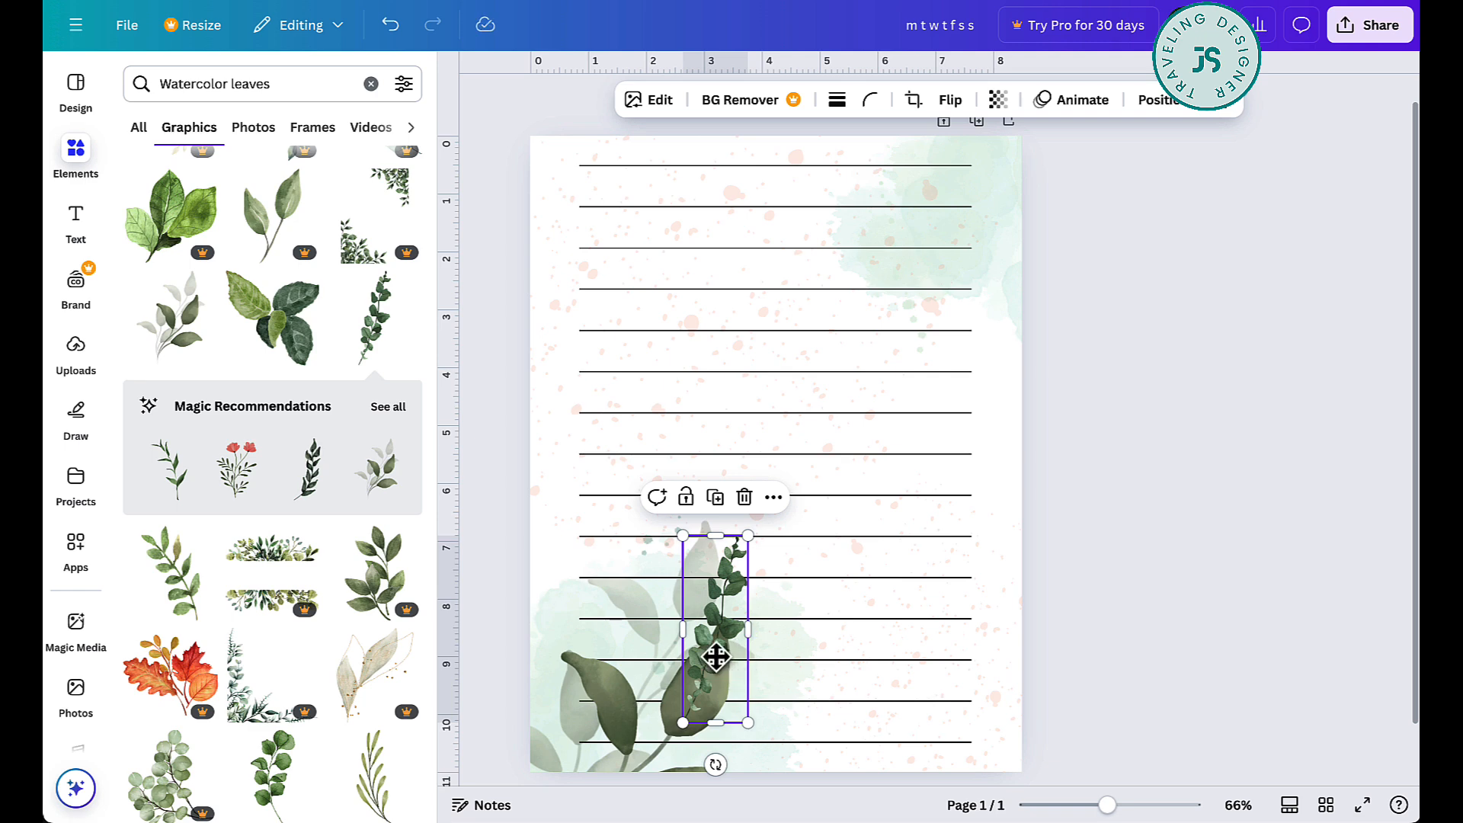
{"action": "left_click_drag", "start_coordinate": [716, 657], "coordinate": [1021, 164]}
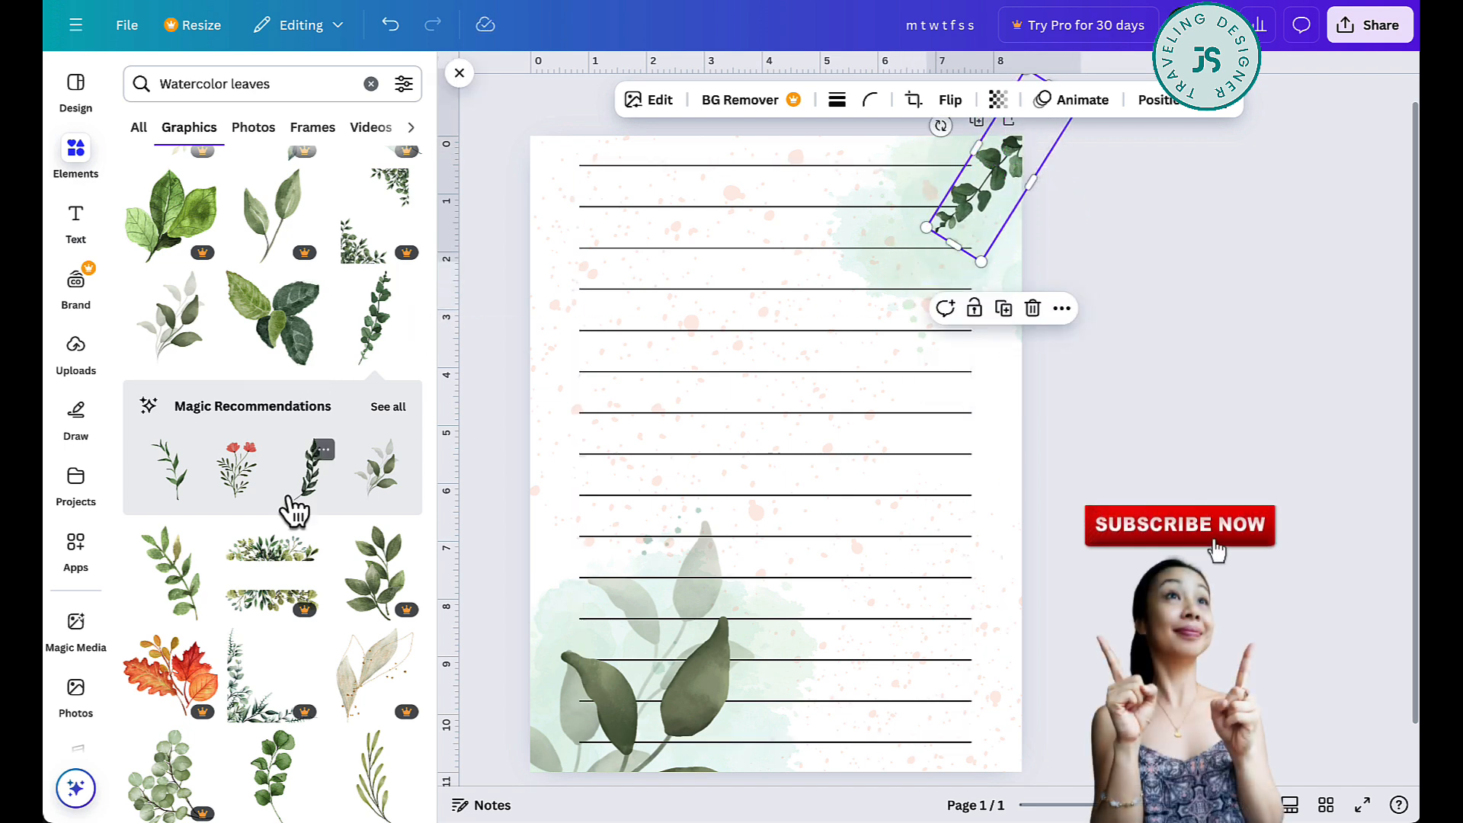
- Add the round-leaf green branch from the sprig's full recommendations, shrink and rotate it, and place it beside the upper-right sprig
{"action": "left_click", "coordinate": [390, 407]}
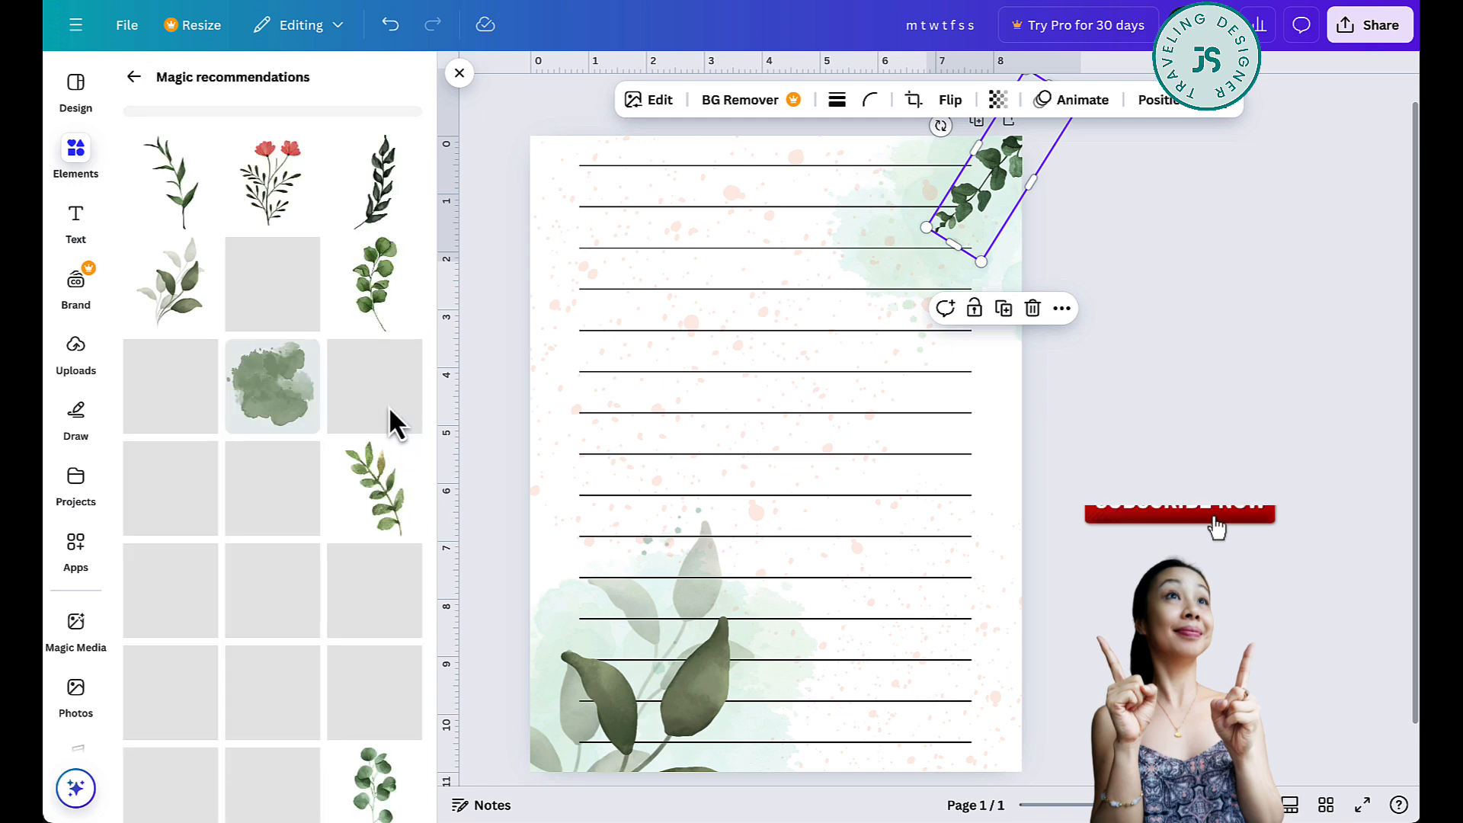
{"action": "left_click", "coordinate": [537, 511]}
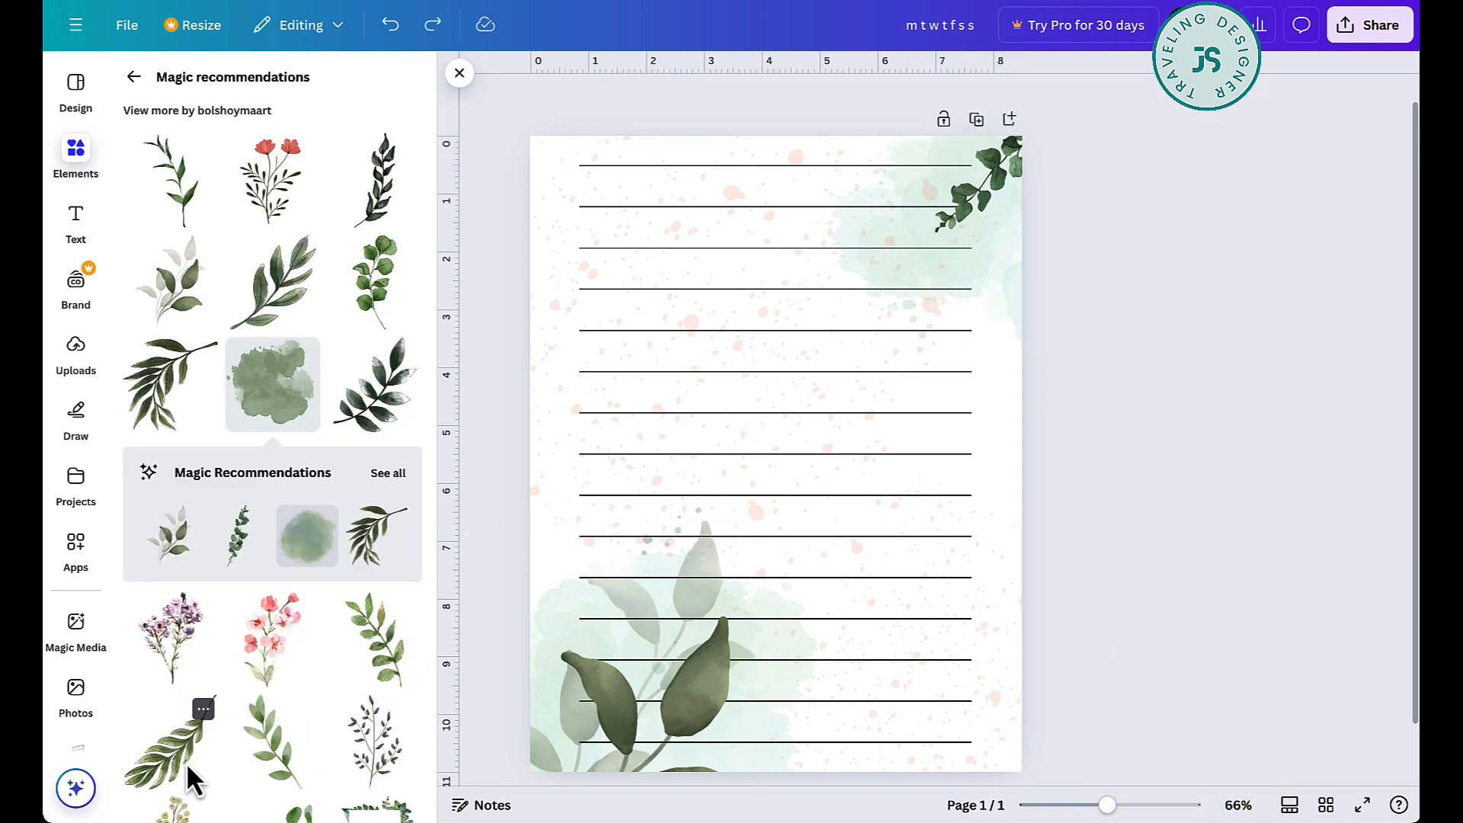
{"action": "key", "text": "ctrl+y"}
{"action": "left_click_drag", "start_coordinate": [909, 736], "coordinate": [760, 381]}
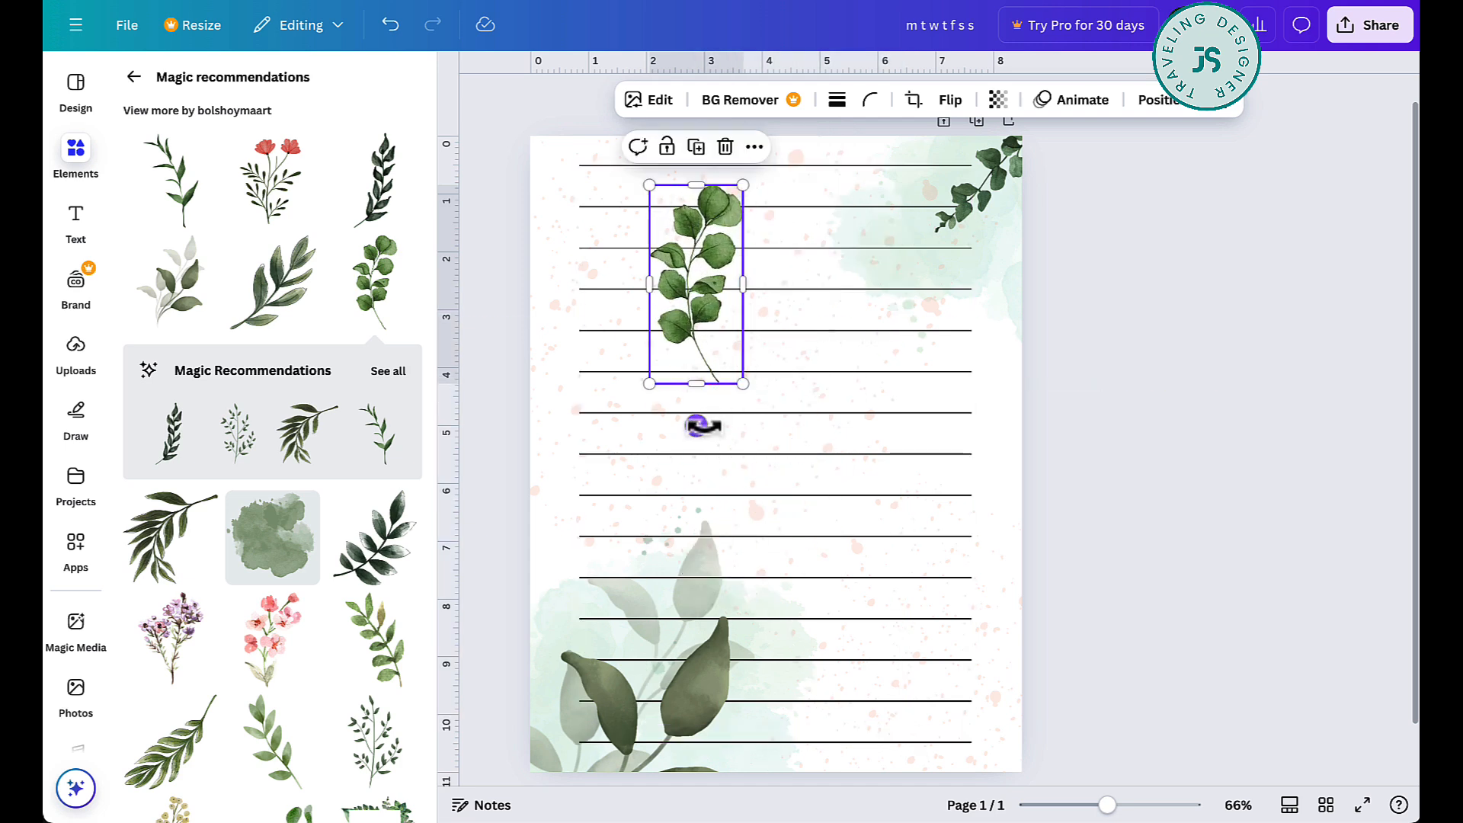
{"action": "left_click_drag", "start_coordinate": [697, 427], "coordinate": [884, 46]}
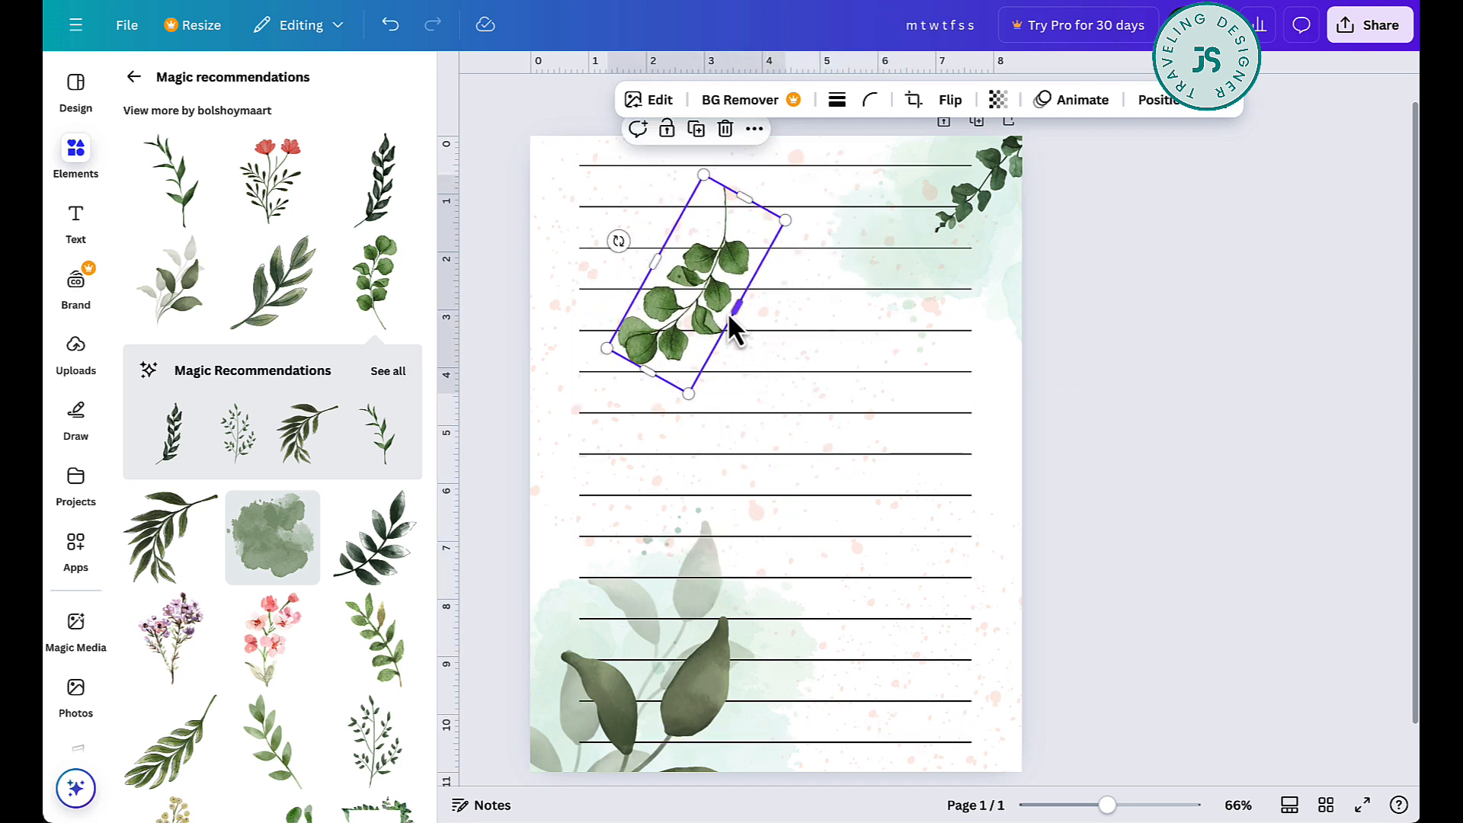
{"action": "left_click_drag", "start_coordinate": [680, 347], "coordinate": [1001, 282]}
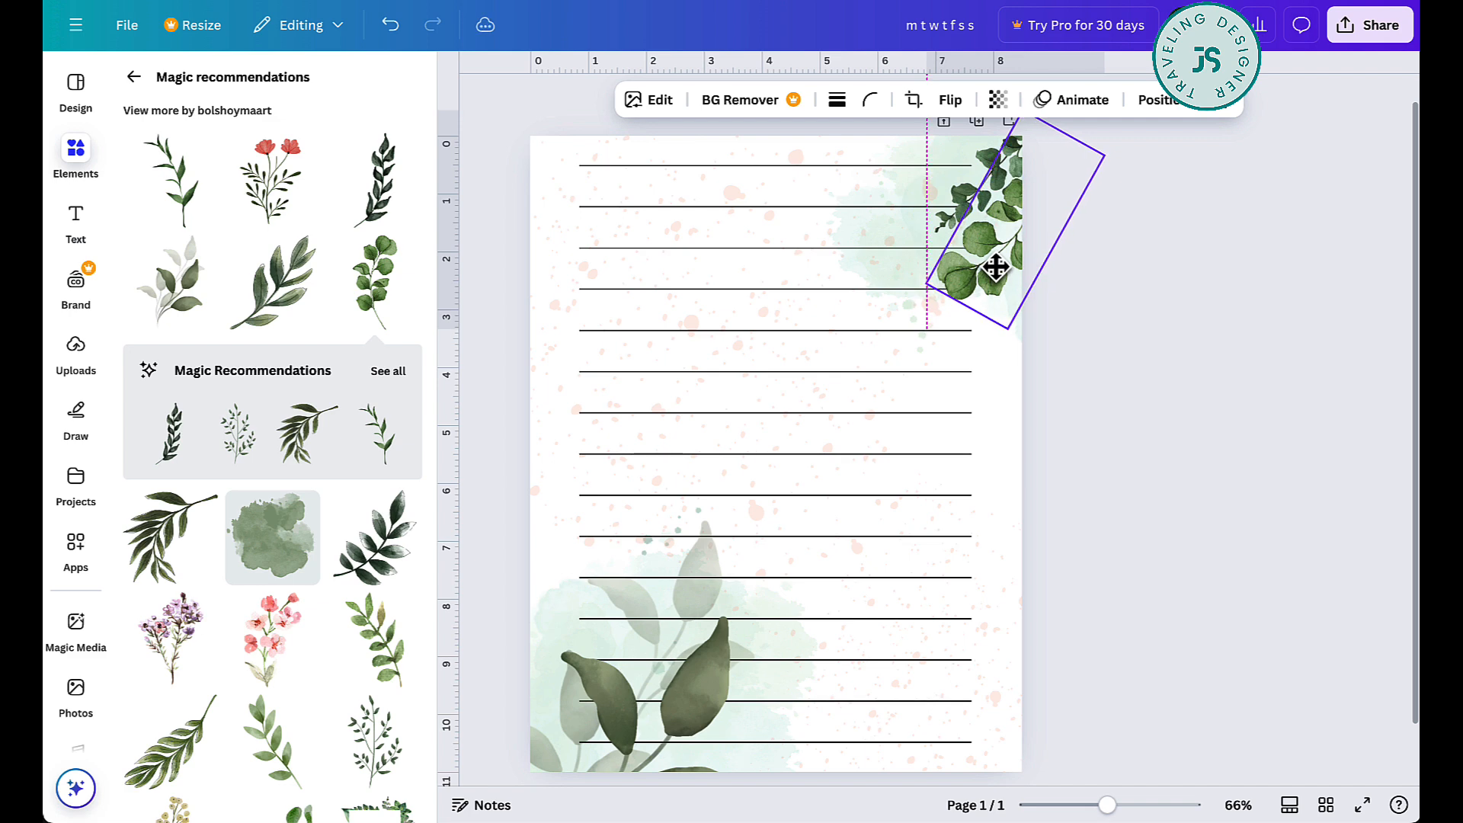
{"action": "scroll", "coordinate": [1029, 260], "scroll_direction": "up", "scroll_amount": 1}
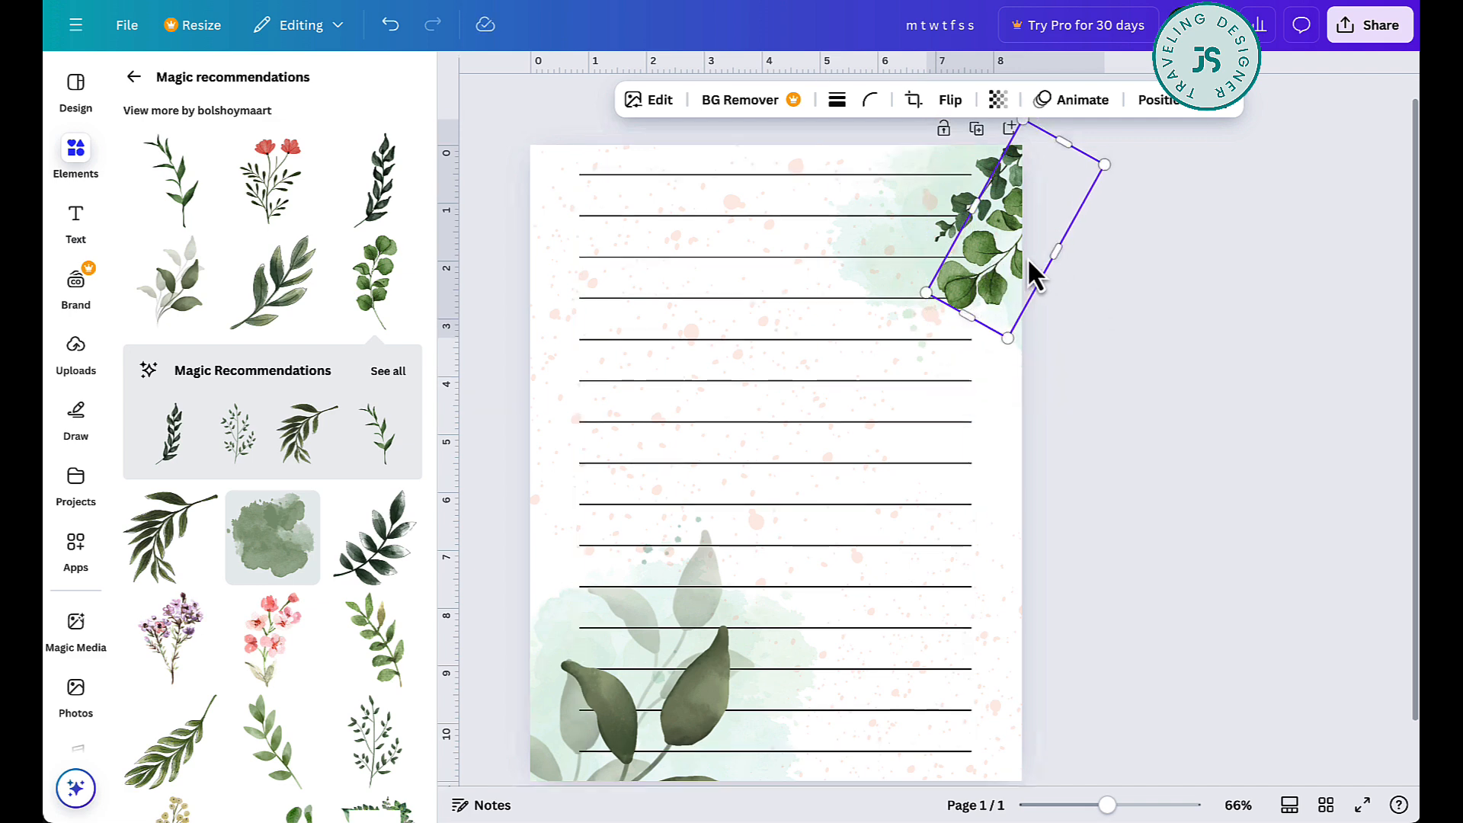
- Adjust the round-leaf branch against the upper-right corner and place a rotated duplicate hanging from the page's upper edge
{"action": "left_click_drag", "start_coordinate": [1086, 124], "coordinate": [1017, 135]}
{"action": "left_click_drag", "start_coordinate": [1018, 308], "coordinate": [1014, 241]}
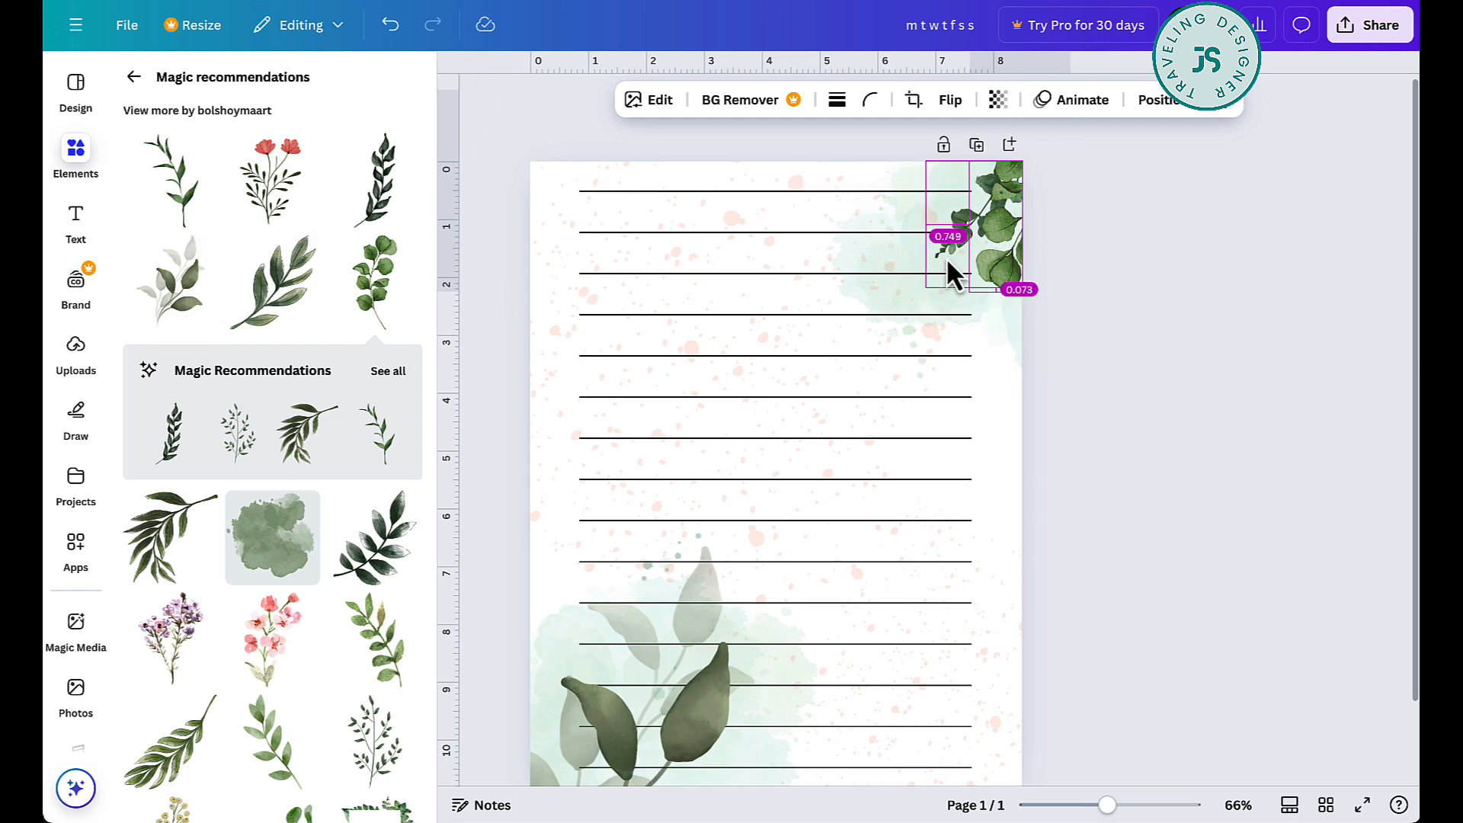
{"action": "left_click_drag", "start_coordinate": [1012, 270], "coordinate": [947, 198]}
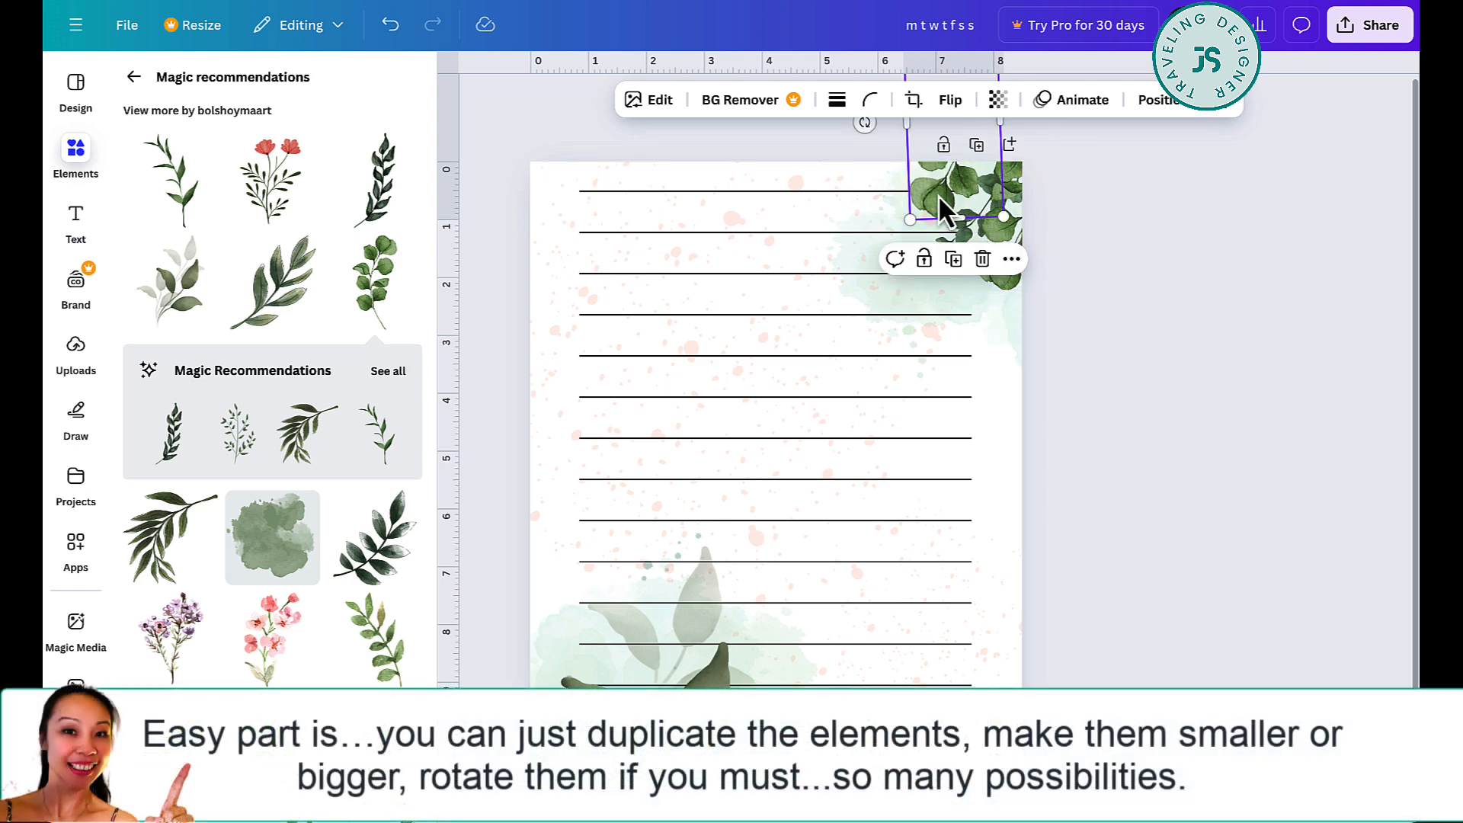
- Place another round-leaf branch copy below the upper-right cluster on the page's right edge, making it smaller and tilting it
{"action": "left_click_drag", "start_coordinate": [945, 209], "coordinate": [1018, 380]}
{"action": "left_click_drag", "start_coordinate": [941, 323], "coordinate": [947, 291]}
{"action": "left_click_drag", "start_coordinate": [1006, 337], "coordinate": [1011, 326]}
- Delete the muted grey-green leaf branch from the page's lower-left corner
{"action": "scroll", "coordinate": [793, 419], "scroll_direction": "down", "scroll_amount": 1}
{"action": "scroll", "coordinate": [791, 418], "scroll_direction": "up", "scroll_amount": 1}
{"action": "mouse_move", "coordinate": [786, 417]}
{"action": "left_mouse_down"}
{"action": "mouse_move", "coordinate": [788, 431]}
{"action": "mouse_move", "coordinate": [788, 418]}
{"action": "left_mouse_up"}
{"action": "left_click", "coordinate": [1154, 667]}
{"action": "left_click", "coordinate": [692, 697]}
{"action": "key", "text": "Delete"}
- Group the upper-right branches and place a rotated copy of the group in the page's lower-left corner
{"action": "left_click", "coordinate": [956, 162]}
{"action": "left_click", "coordinate": [964, 204], "text": "shift"}
{"action": "left_click", "coordinate": [1010, 294], "text": "shift"}
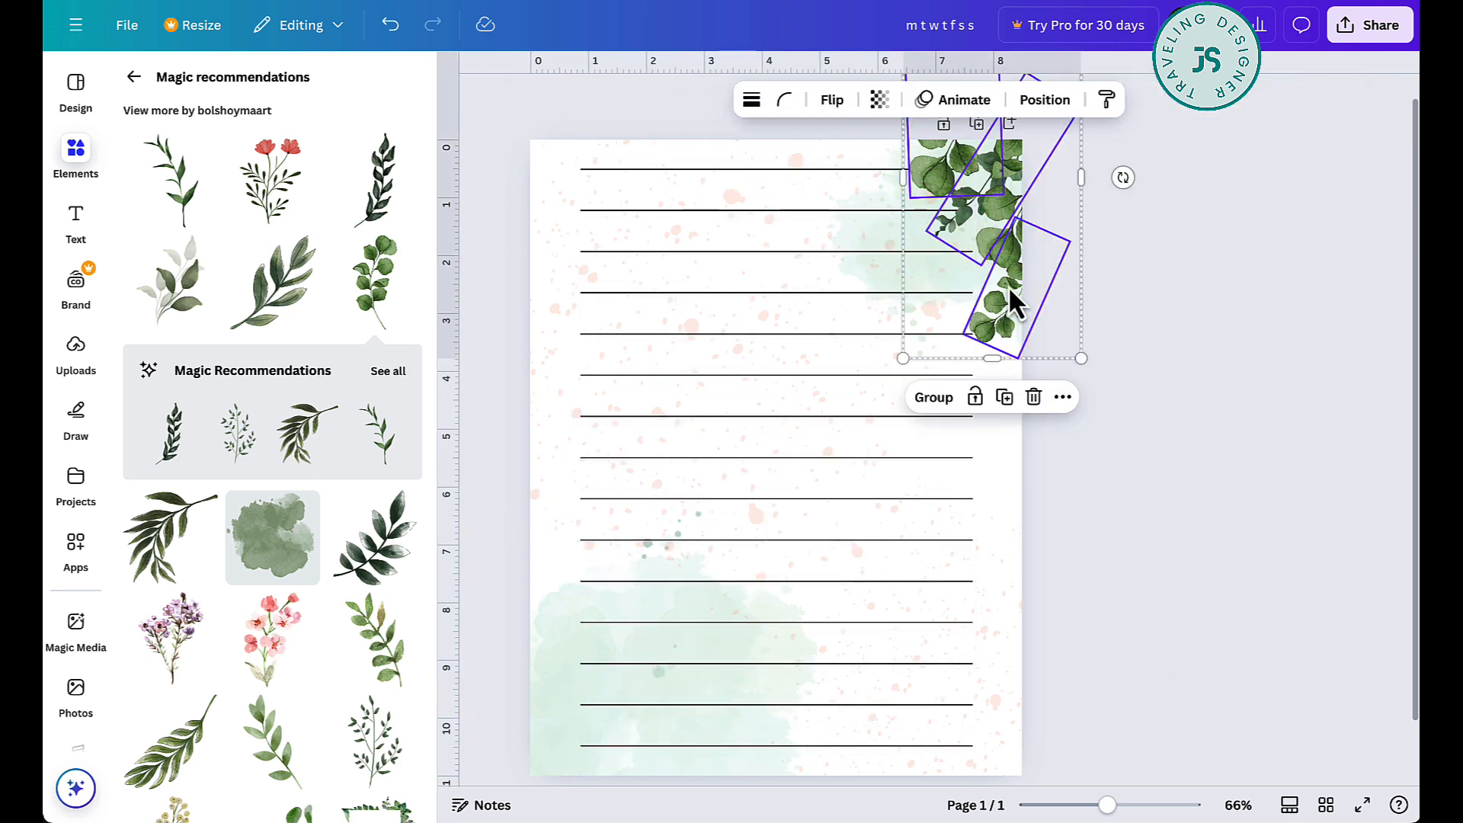
{"action": "left_click", "coordinate": [934, 396]}
{"action": "left_click_drag", "start_coordinate": [997, 266], "coordinate": [593, 747]}
{"action": "left_click_drag", "start_coordinate": [689, 663], "coordinate": [464, 603]}
{"action": "scroll", "coordinate": [556, 670], "scroll_direction": "down", "scroll_amount": 2}
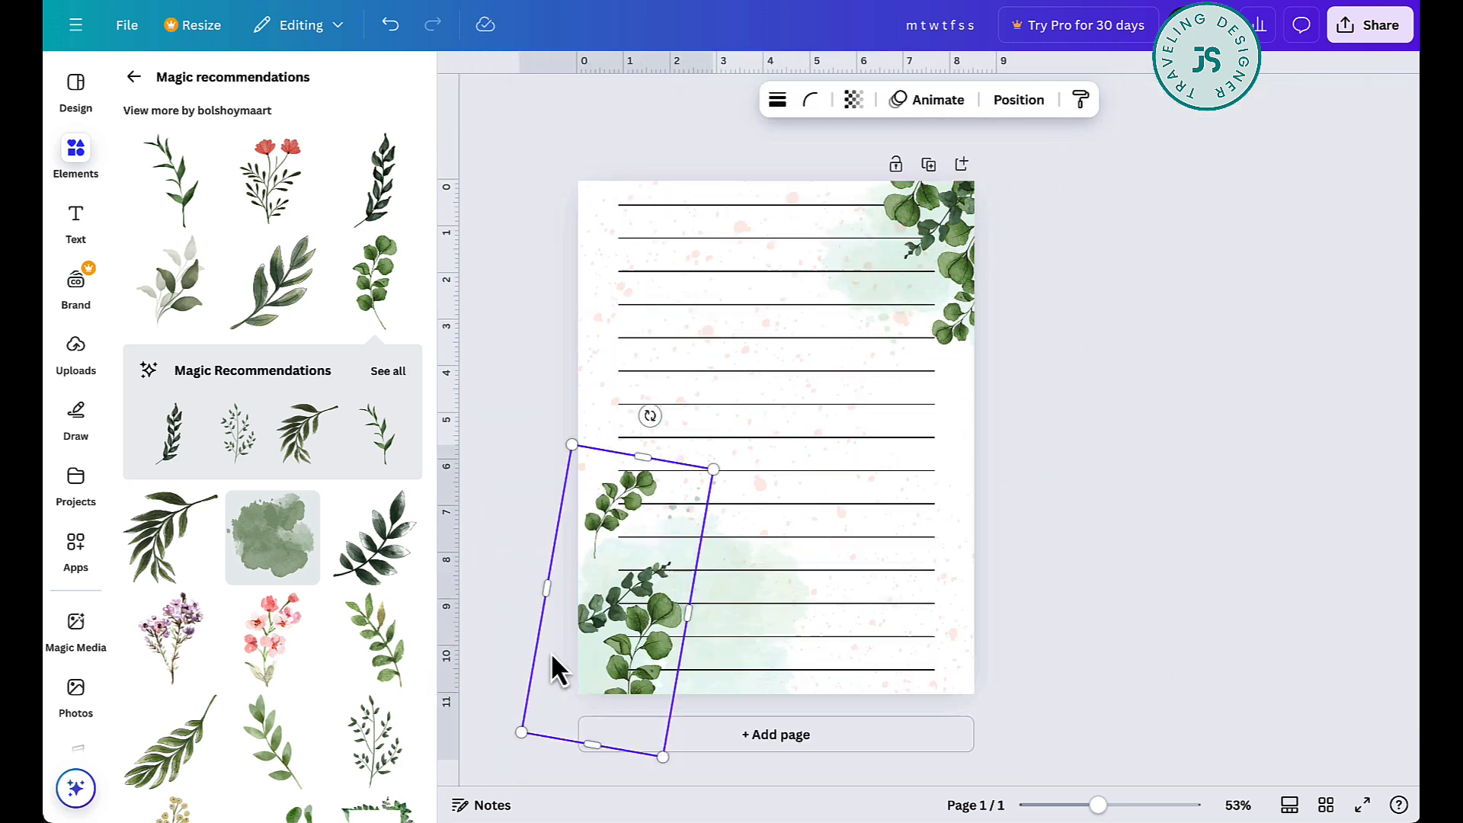
- Ungroup the lower-left copy and move, resize and rotate its round-leaf branches individually so they fan out from the corner
{"action": "left_click_drag", "start_coordinate": [615, 518], "coordinate": [609, 633]}
{"action": "left_click", "coordinate": [538, 483]}
{"action": "left_click_drag", "start_coordinate": [585, 740], "coordinate": [525, 717]}
{"action": "left_click_drag", "start_coordinate": [677, 577], "coordinate": [736, 555]}
{"action": "left_click_drag", "start_coordinate": [624, 591], "coordinate": [673, 619]}
{"action": "left_click_drag", "start_coordinate": [589, 781], "coordinate": [527, 681]}
{"action": "left_click_drag", "start_coordinate": [726, 671], "coordinate": [715, 689]}
{"action": "left_click_drag", "start_coordinate": [702, 558], "coordinate": [684, 590]}
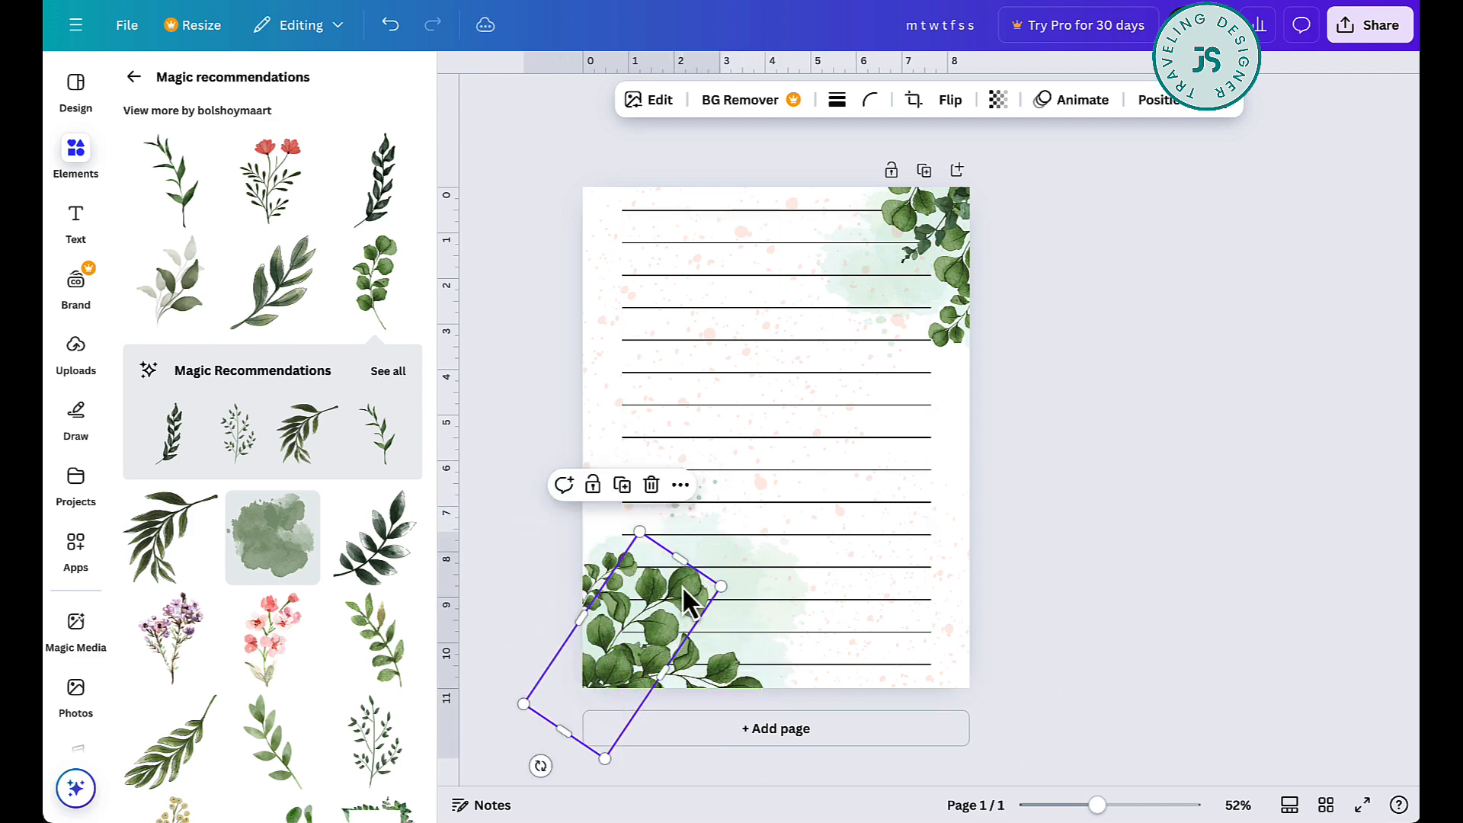
{"action": "left_click_drag", "start_coordinate": [591, 593], "coordinate": [593, 597]}
- Insert the pink blossom branch, shrink and tilt it, and tuck it among the leaves in the lower-left corner
{"action": "left_click", "coordinate": [272, 638]}
{"action": "left_click_drag", "start_coordinate": [906, 221], "coordinate": [685, 591]}
{"action": "left_click_drag", "start_coordinate": [667, 622], "coordinate": [602, 687]}
{"action": "left_click_drag", "start_coordinate": [620, 654], "coordinate": [657, 625]}
{"action": "left_click_drag", "start_coordinate": [612, 758], "coordinate": [585, 754]}
- Place a copy of the pink blossom branch in the upper-right corner, rotate it and layer it among the leaves
{"action": "left_click_drag", "start_coordinate": [612, 680], "coordinate": [985, 219]}
{"action": "left_click_drag", "start_coordinate": [950, 318], "coordinate": [1039, 310]}
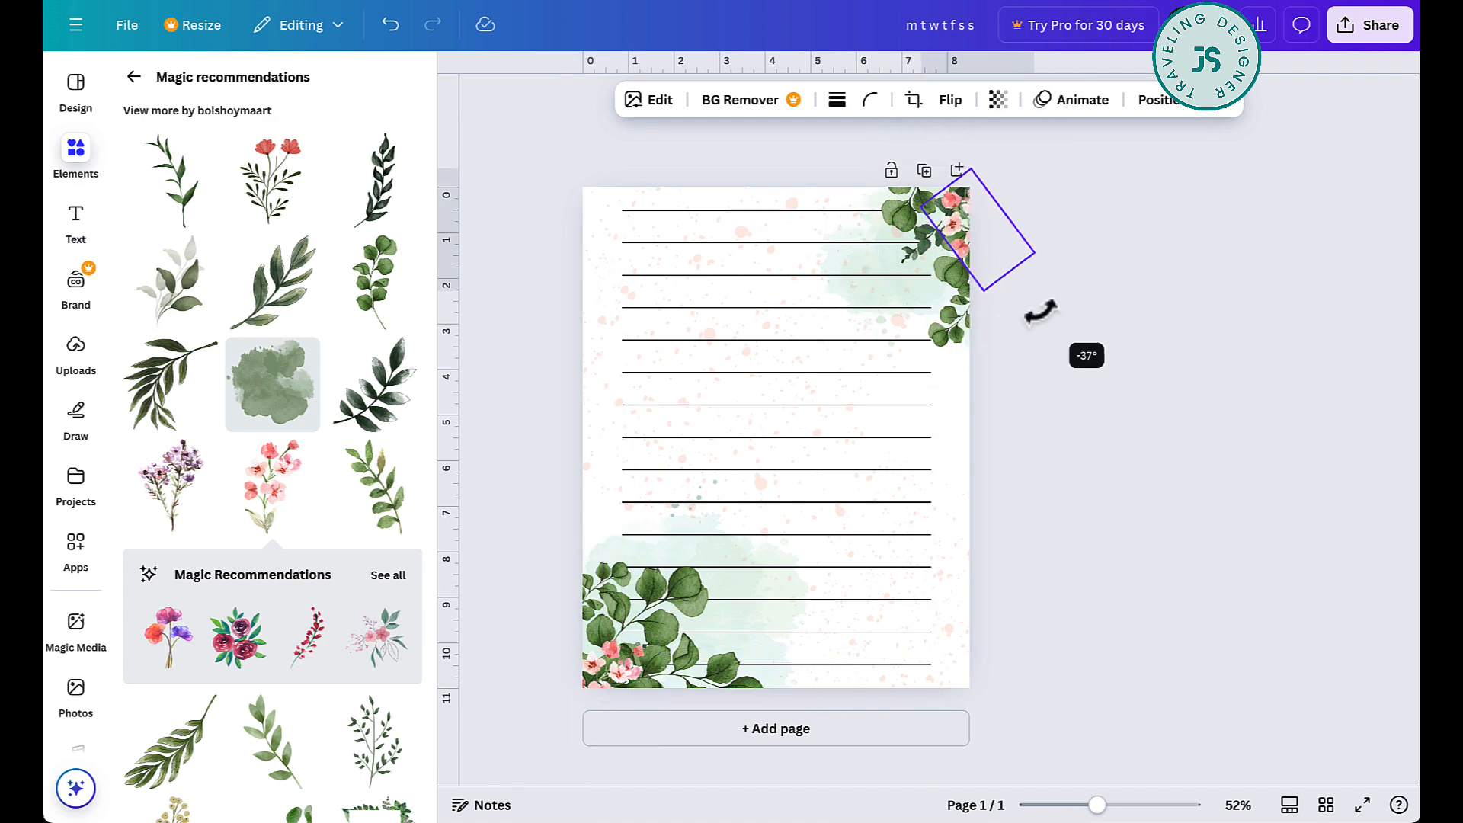
{"action": "left_click", "coordinate": [1074, 324]}
{"action": "left_click", "coordinate": [957, 334]}
{"action": "left_click", "coordinate": [1108, 366]}
- Add round-leaf branch copies extending up the left edge and along the bottom edge from the lower-left corner, flipping the bottom one vertically
{"action": "left_click_drag", "start_coordinate": [949, 319], "coordinate": [584, 554]}
{"action": "left_click_drag", "start_coordinate": [532, 534], "coordinate": [641, 556]}
{"action": "left_click_drag", "start_coordinate": [599, 536], "coordinate": [778, 671]}
{"action": "left_click_drag", "start_coordinate": [754, 779], "coordinate": [864, 706]}
{"action": "mouse_move", "coordinate": [780, 685]}
{"action": "left_mouse_down"}
{"action": "mouse_move", "coordinate": [807, 689]}
{"action": "mouse_move", "coordinate": [786, 674]}
{"action": "mouse_move", "coordinate": [799, 676]}
{"action": "mouse_move", "coordinate": [795, 693]}
{"action": "left_mouse_up"}
{"action": "left_click", "coordinate": [952, 102]}
{"action": "left_click", "coordinate": [958, 184]}
- Delete one row from the writing-line table and center the table vertically on the page
{"action": "left_click", "coordinate": [861, 649]}
{"action": "left_click", "coordinate": [602, 648]}
{"action": "left_click", "coordinate": [678, 610]}
{"action": "left_click", "coordinate": [907, 463]}
{"action": "left_click", "coordinate": [1027, 263]}
- Place a round-leaf branch copy along the top edge beside the upper-right cluster, rotating it to run parallel to the edge
{"action": "left_click_drag", "start_coordinate": [953, 221], "coordinate": [851, 203]}
{"action": "left_click", "coordinate": [1021, 255]}
{"action": "left_click", "coordinate": [910, 217]}
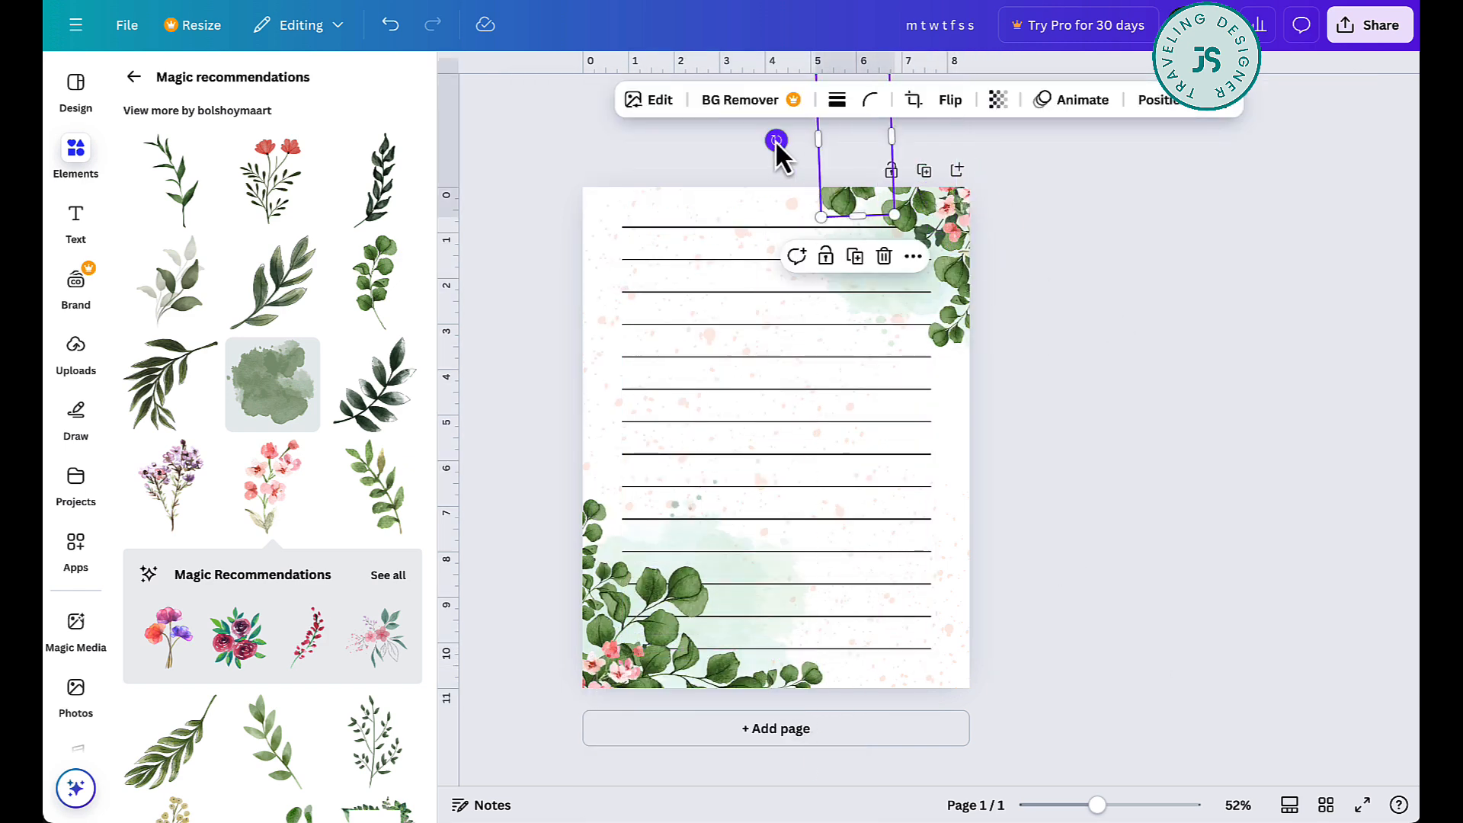
{"action": "left_click_drag", "start_coordinate": [777, 143], "coordinate": [786, 116]}
{"action": "scroll", "coordinate": [1237, 284], "scroll_direction": "down", "scroll_amount": 2}
{"action": "left_click_drag", "start_coordinate": [765, 203], "coordinate": [822, 112]}
{"action": "left_click_drag", "start_coordinate": [814, 203], "coordinate": [802, 231]}
- Duplicate the top-edge branch and position it running down the page's right edge below the upper-right cluster
{"action": "key", "text": "ctrl+d"}
{"action": "left_click_drag", "start_coordinate": [861, 246], "coordinate": [945, 524]}
{"action": "left_click_drag", "start_coordinate": [936, 403], "coordinate": [921, 412]}
{"action": "left_click", "coordinate": [1055, 323]}
{"action": "scroll", "coordinate": [1054, 323], "scroll_direction": "up", "scroll_amount": 3}
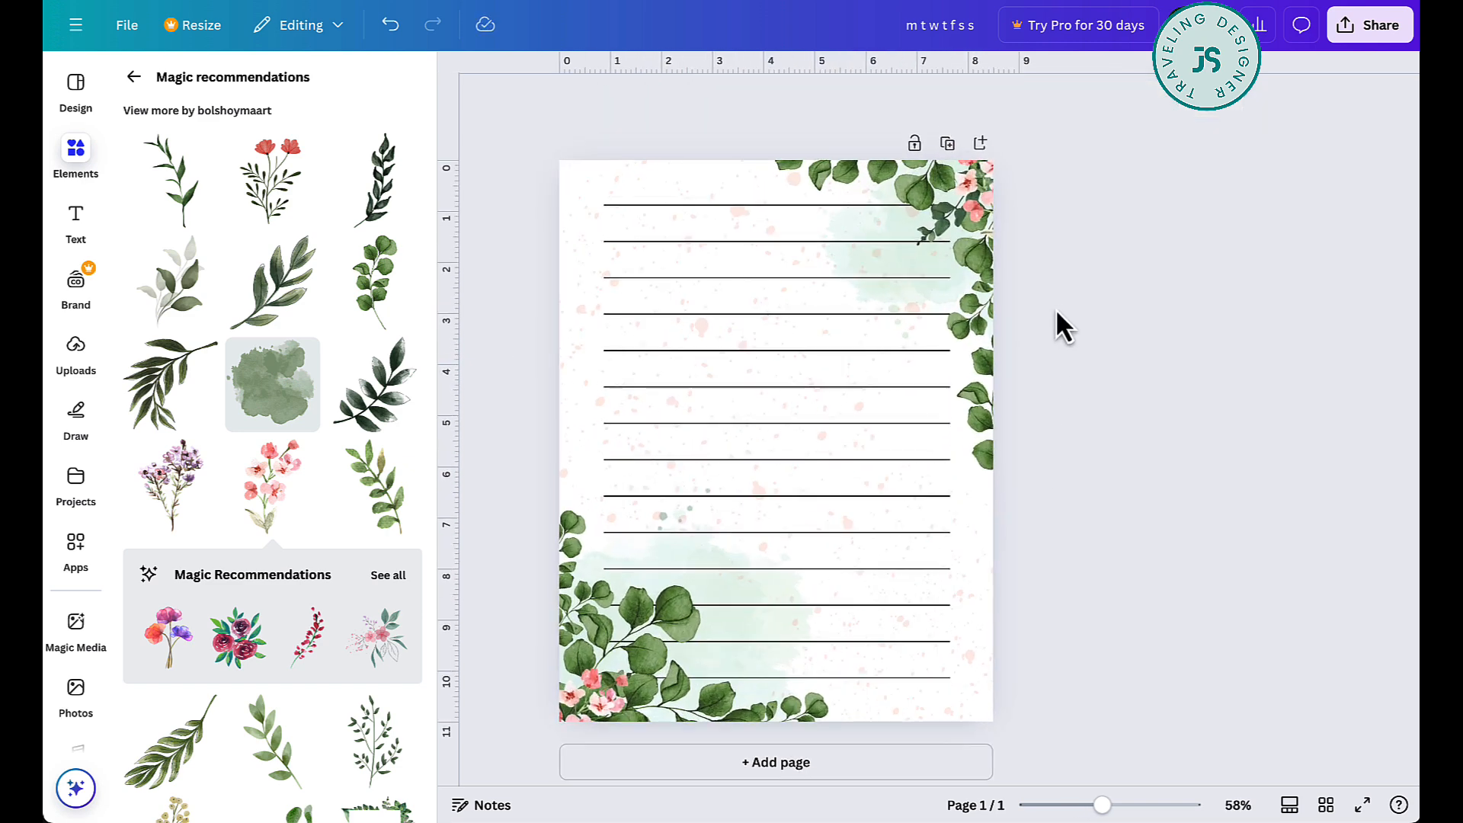
- Duplicate the pink blossom branch around the lower-left corner and onto the upper part of the right edge, flipping and rotating copies
{"action": "left_click", "coordinate": [587, 692]}
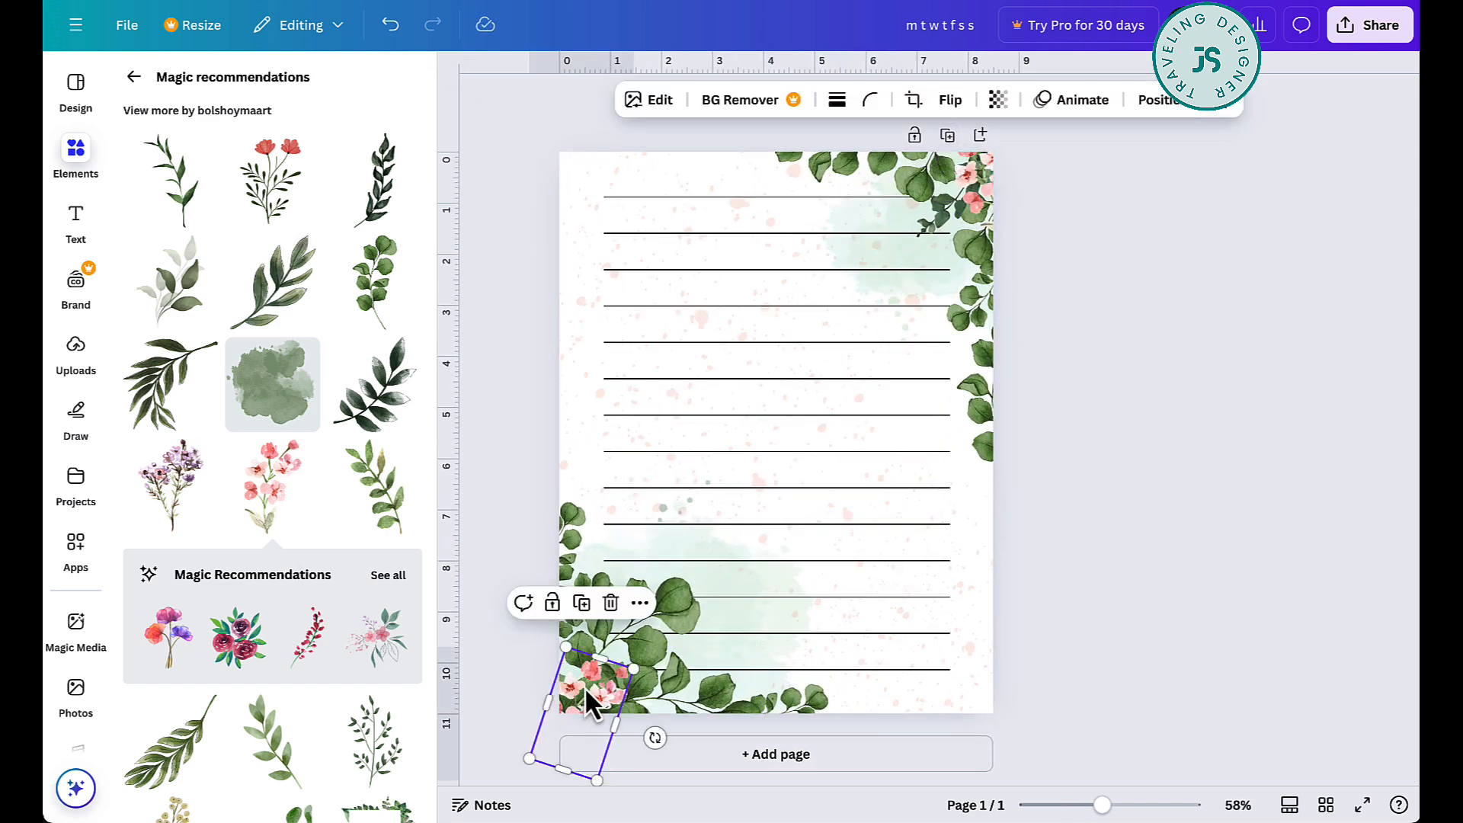
{"action": "key", "text": "ctrl+d"}
{"action": "left_click_drag", "start_coordinate": [587, 692], "coordinate": [1050, 293]}
{"action": "left_click", "coordinate": [951, 100]}
{"action": "left_click", "coordinate": [959, 147]}
{"action": "key", "text": "ctrl+d"}
{"action": "left_click_drag", "start_coordinate": [997, 436], "coordinate": [1120, 281]}
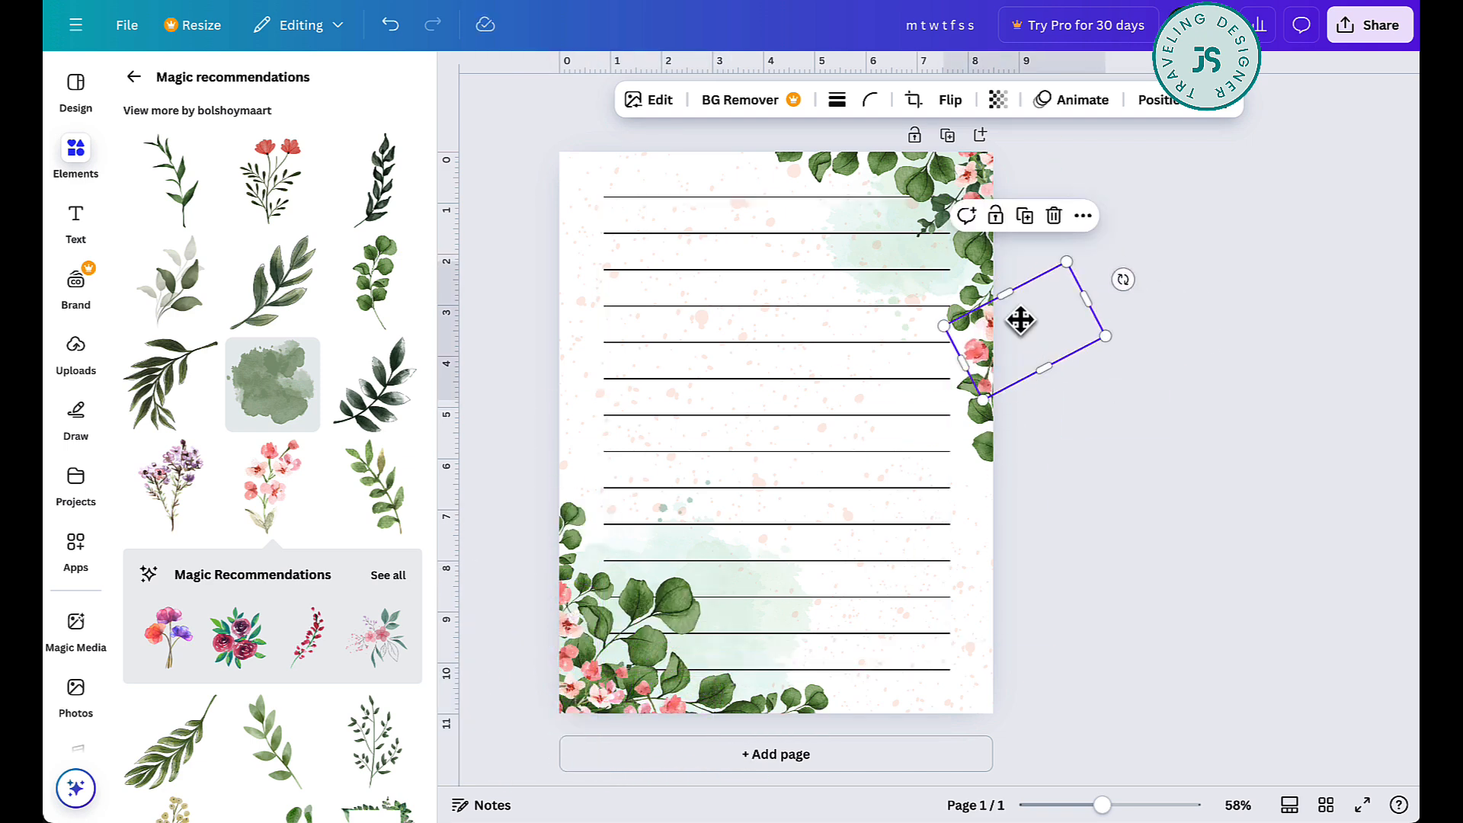
{"action": "left_click_drag", "start_coordinate": [1019, 324], "coordinate": [1009, 255]}
- Reposition the small round-leaf branches on the right edge around the added blossoms
{"action": "left_click", "coordinate": [958, 318]}
{"action": "left_click_drag", "start_coordinate": [947, 333], "coordinate": [976, 366]}
{"action": "left_click", "coordinate": [1090, 444]}
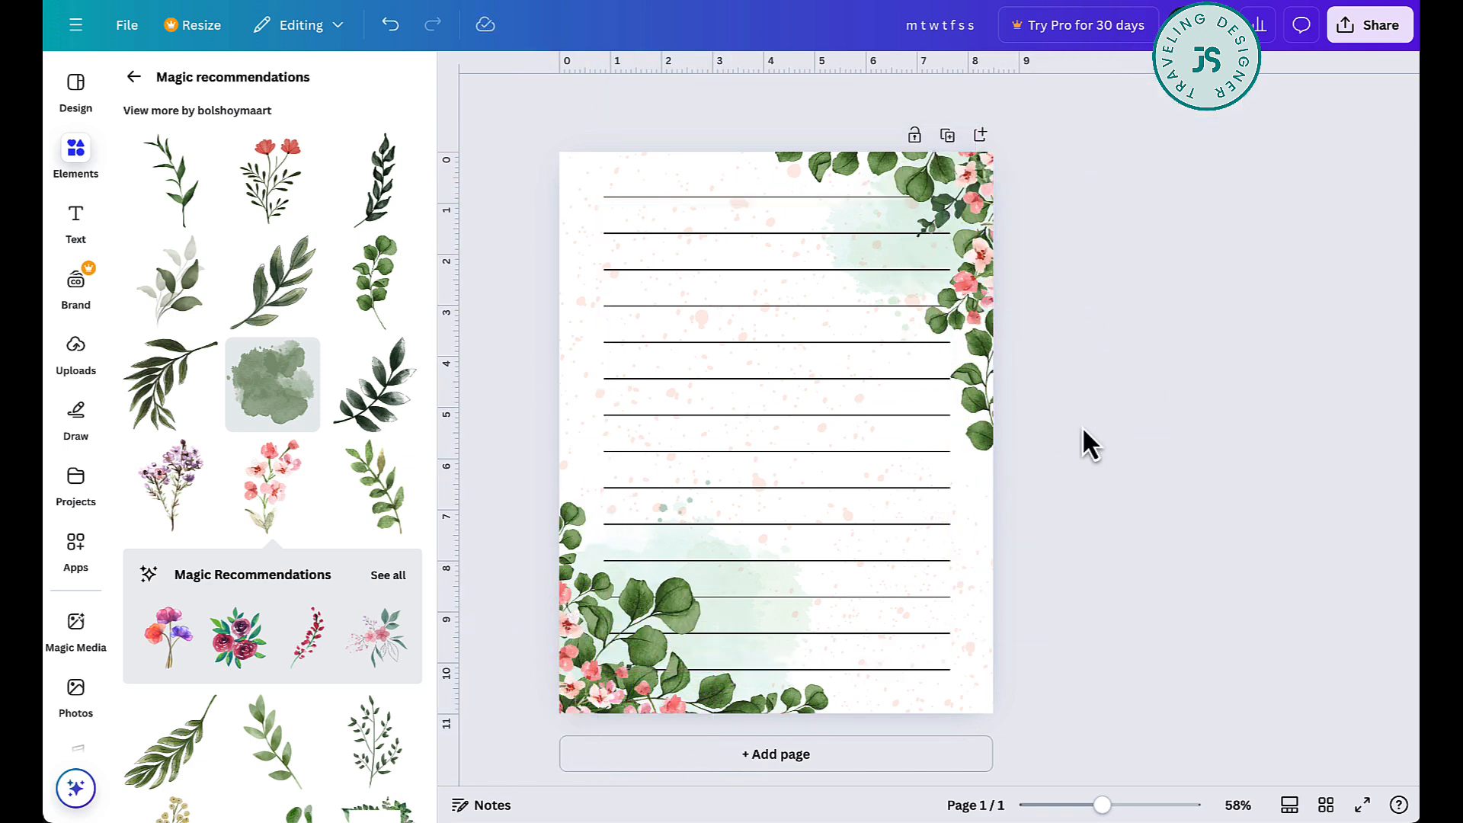
- Duplicate the page and delete the writing-line table from the copy
{"action": "left_click", "coordinate": [947, 136]}
{"action": "left_click", "coordinate": [673, 287]}
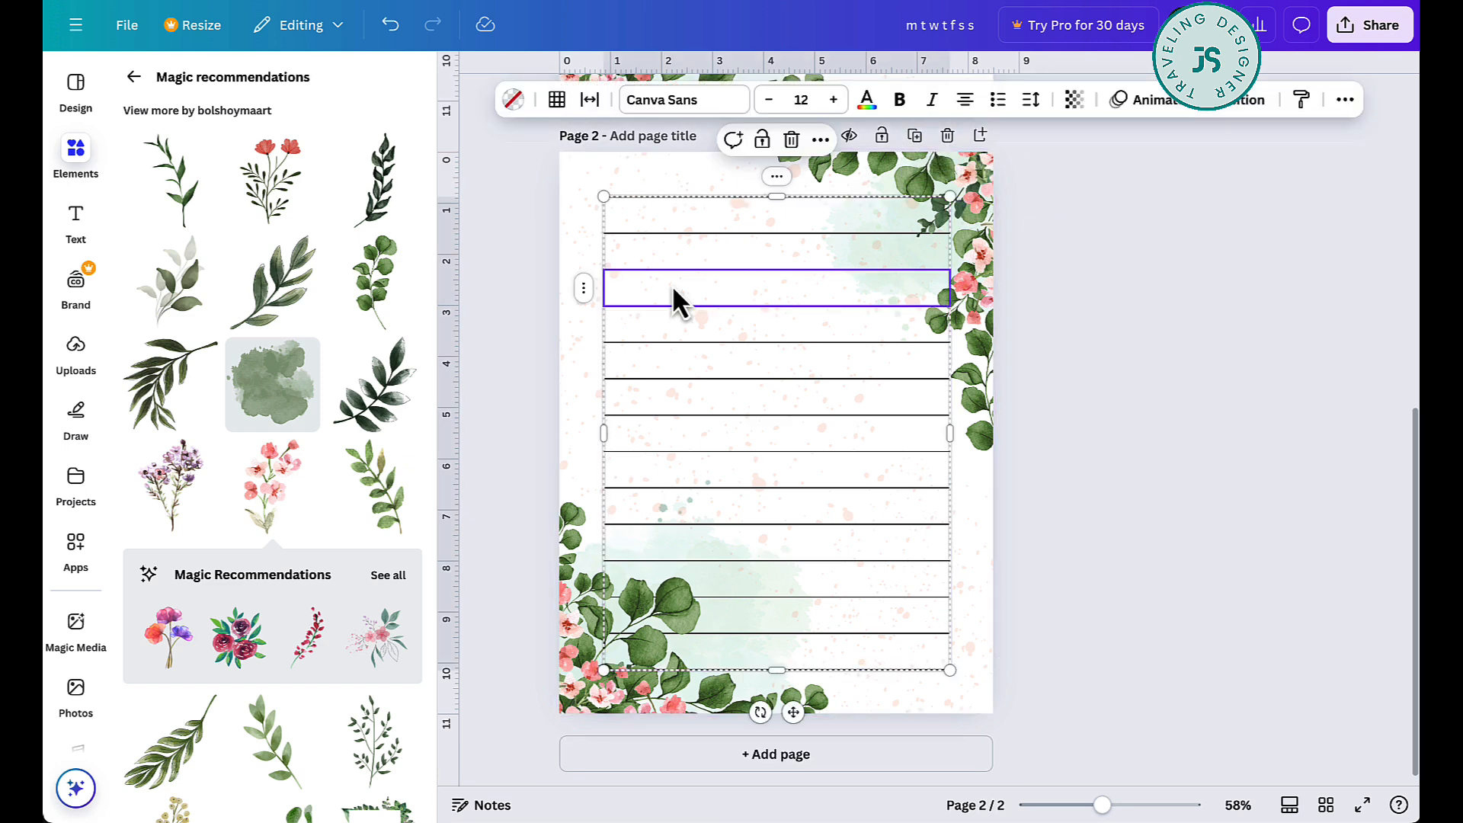
{"action": "left_click", "coordinate": [737, 366]}
{"action": "left_click", "coordinate": [795, 223]}
{"action": "key", "text": "Delete"}
{"action": "scroll", "coordinate": [1124, 386], "scroll_direction": "up", "scroll_amount": 1}
{"action": "scroll", "coordinate": [1123, 386], "scroll_direction": "down", "scroll_amount": 1}
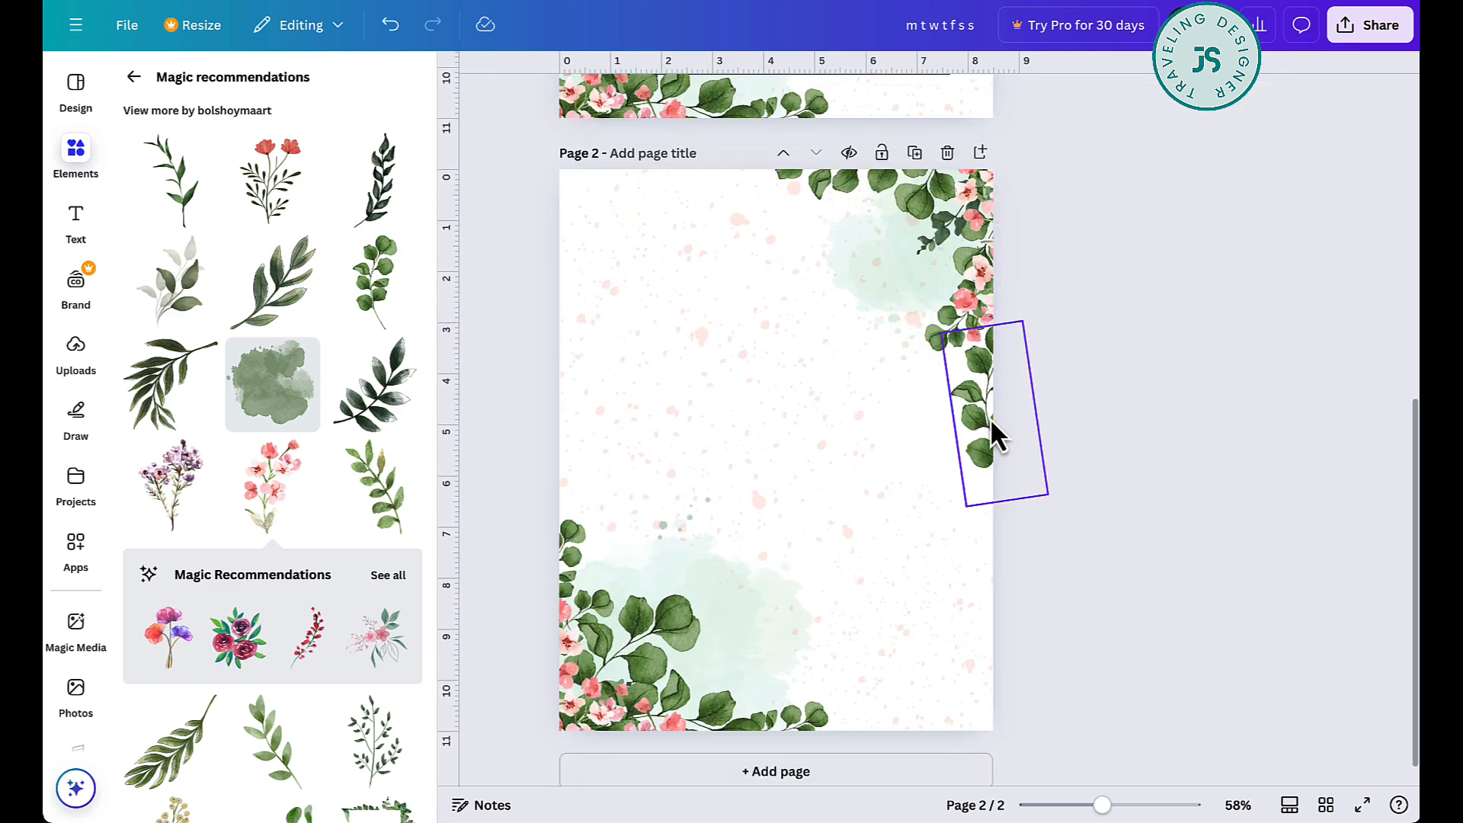
- Copy the right-edge leaf branch farther down page 2's right edge and enlarge it
{"action": "left_click_drag", "start_coordinate": [993, 423], "coordinate": [983, 566], "text": "alt"}
{"action": "left_click_drag", "start_coordinate": [1046, 633], "coordinate": [1104, 716]}
{"action": "left_click_drag", "start_coordinate": [979, 581], "coordinate": [954, 579]}
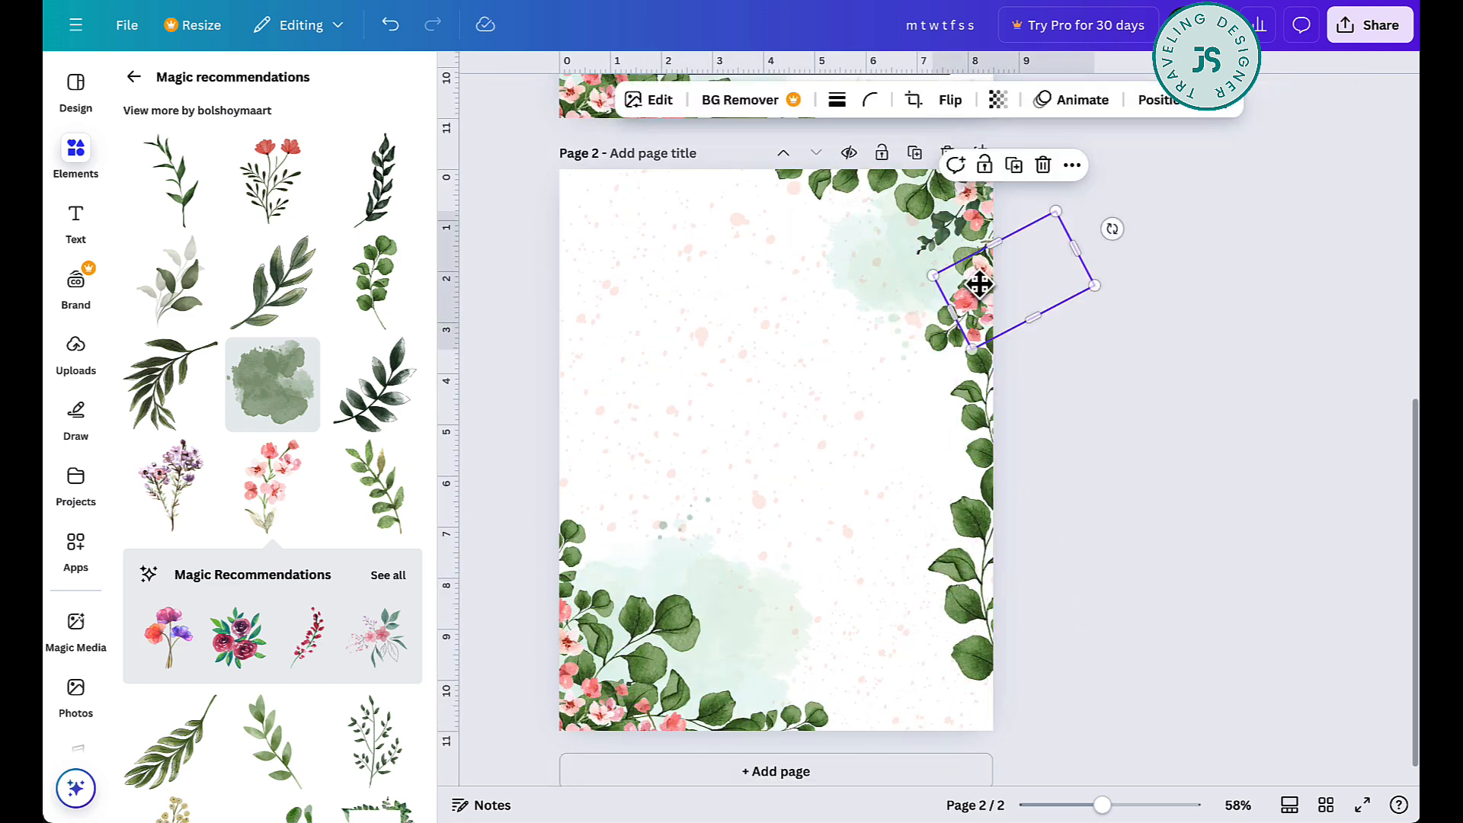
- Copy a blossom branch into page 2's lower-right corner and a horizontally flipped, rotated round-leaf branch along the bottom edge beside it
{"action": "left_click_drag", "start_coordinate": [980, 284], "coordinate": [968, 706], "text": "alt"}
{"action": "left_click_drag", "start_coordinate": [813, 715], "coordinate": [977, 668], "text": "alt"}
{"action": "left_click", "coordinate": [950, 100]}
{"action": "left_click", "coordinate": [963, 147]}
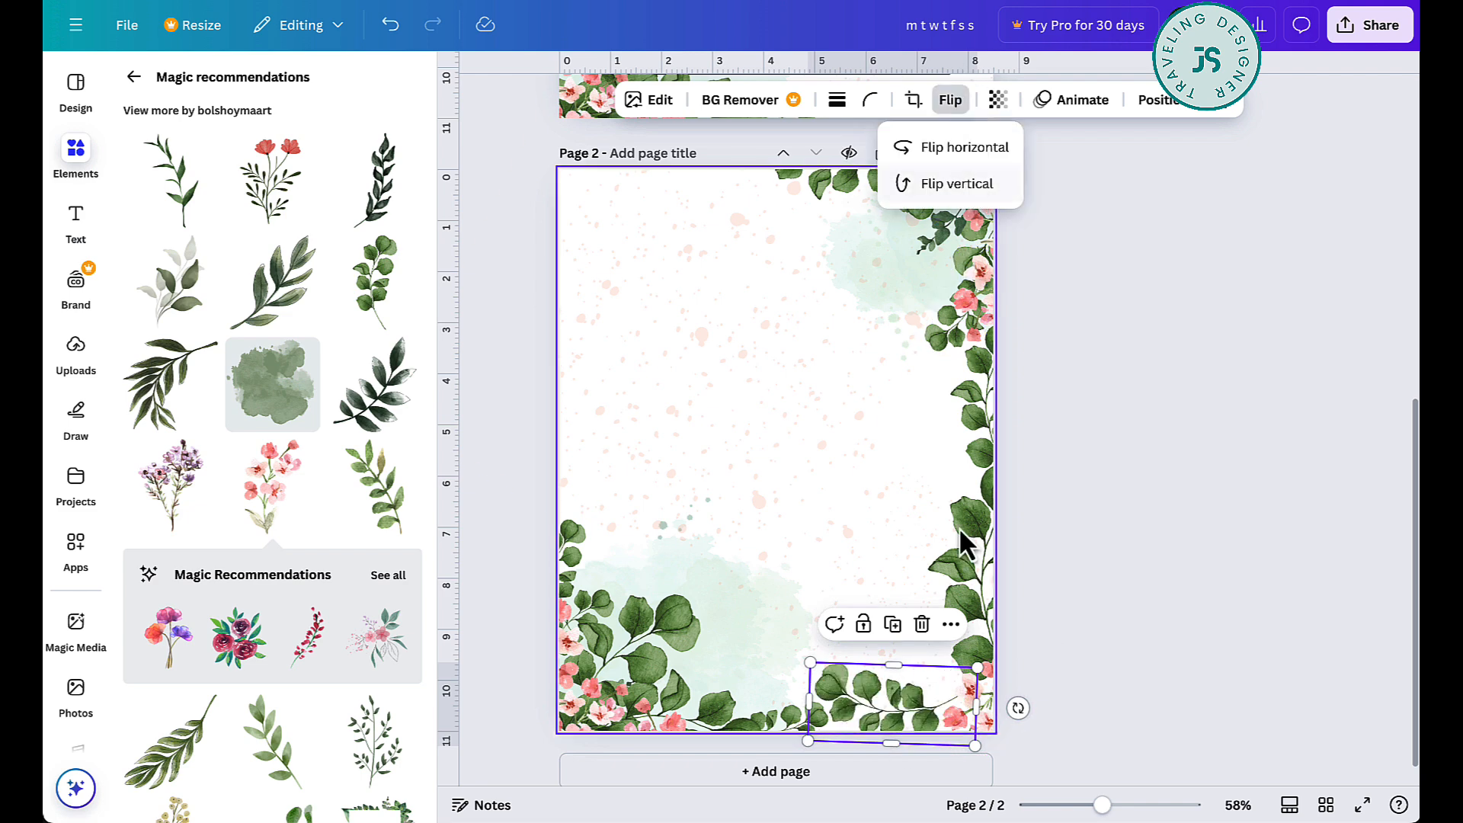
{"action": "left_click_drag", "start_coordinate": [896, 717], "coordinate": [908, 747]}
{"action": "left_click_drag", "start_coordinate": [1028, 740], "coordinate": [943, 811]}
{"action": "left_click_drag", "start_coordinate": [887, 684], "coordinate": [847, 720]}
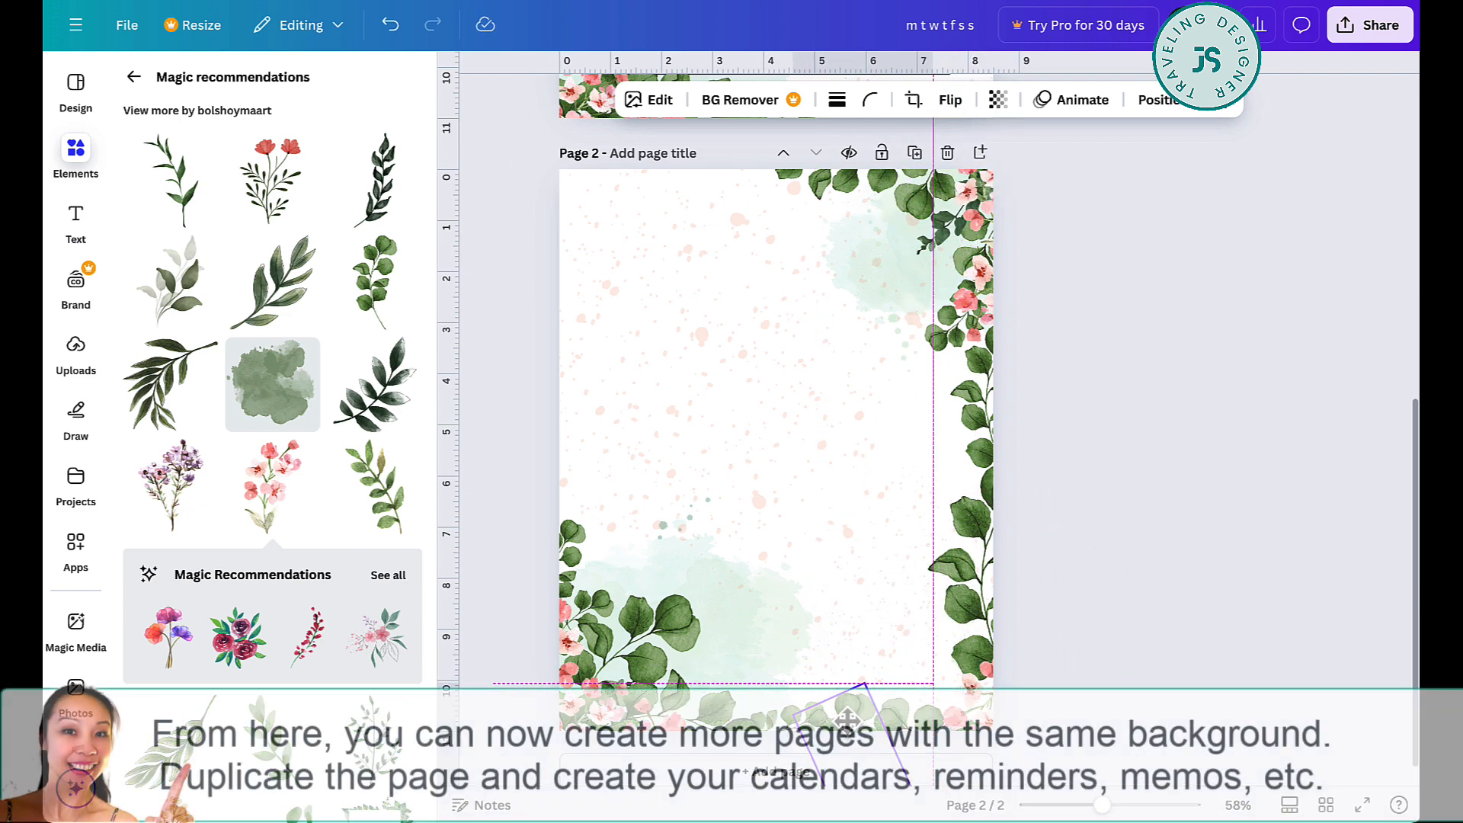
{"action": "left_click", "coordinate": [1132, 434]}
- Fill page 2's upper-left corner with an enlarged pink blossom branch copy and a rotated round-leaf branch copy
{"action": "left_click_drag", "start_coordinate": [977, 286], "coordinate": [574, 200]}
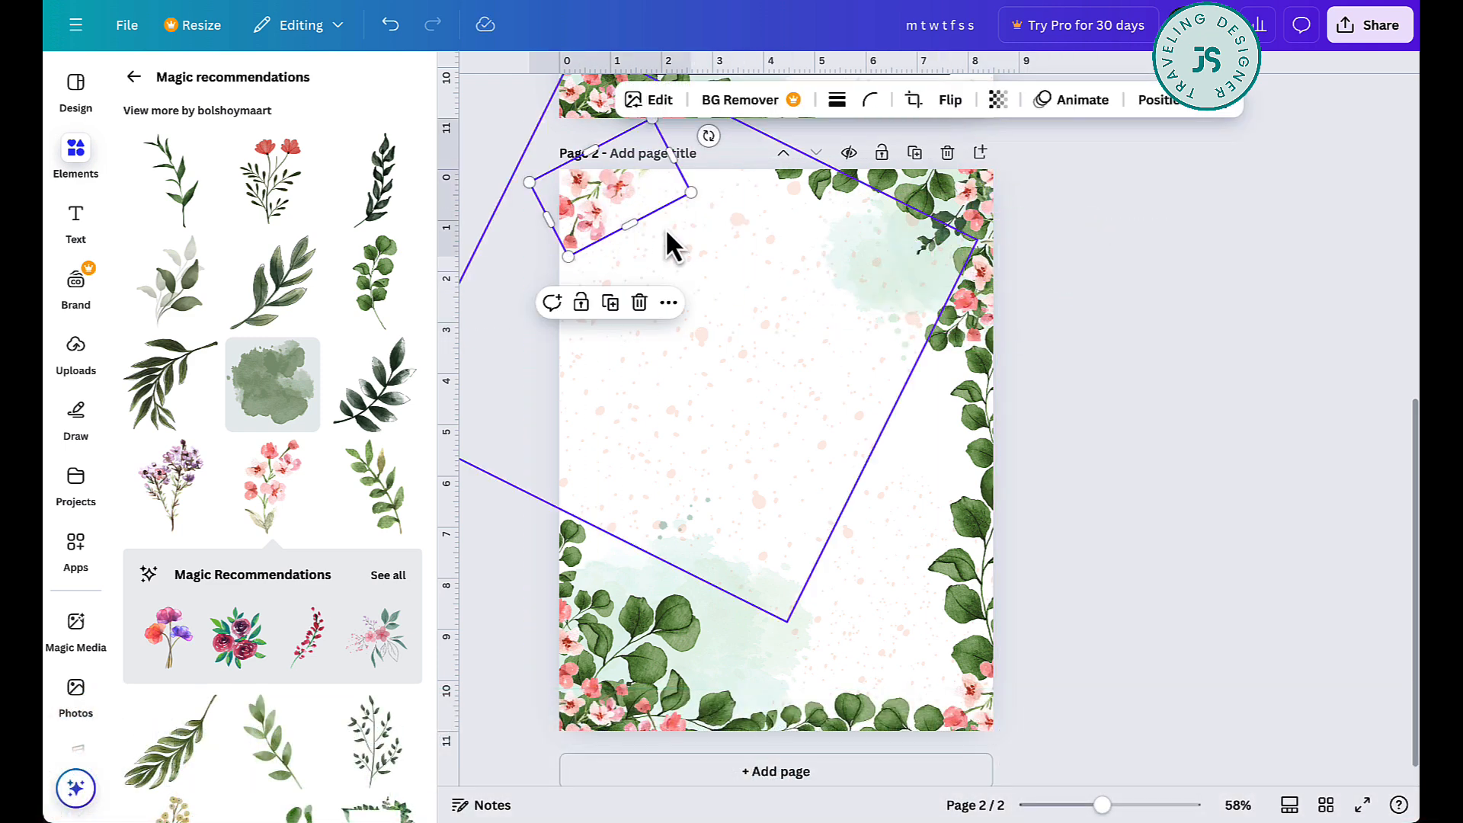
{"action": "left_click_drag", "start_coordinate": [568, 256], "coordinate": [562, 320]}
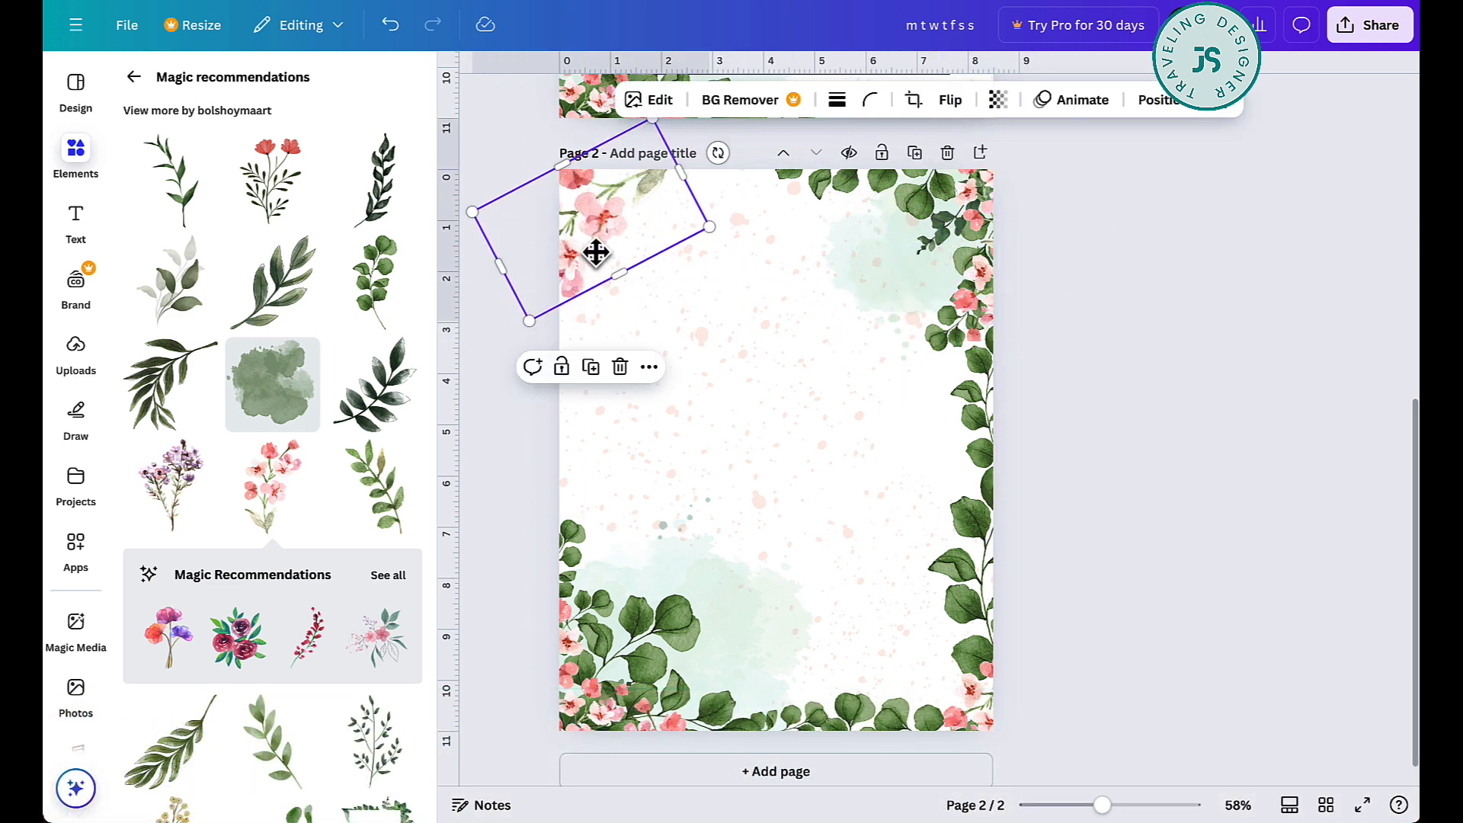
{"action": "left_click_drag", "start_coordinate": [595, 252], "coordinate": [641, 222]}
{"action": "left_click_drag", "start_coordinate": [830, 181], "coordinate": [578, 182]}
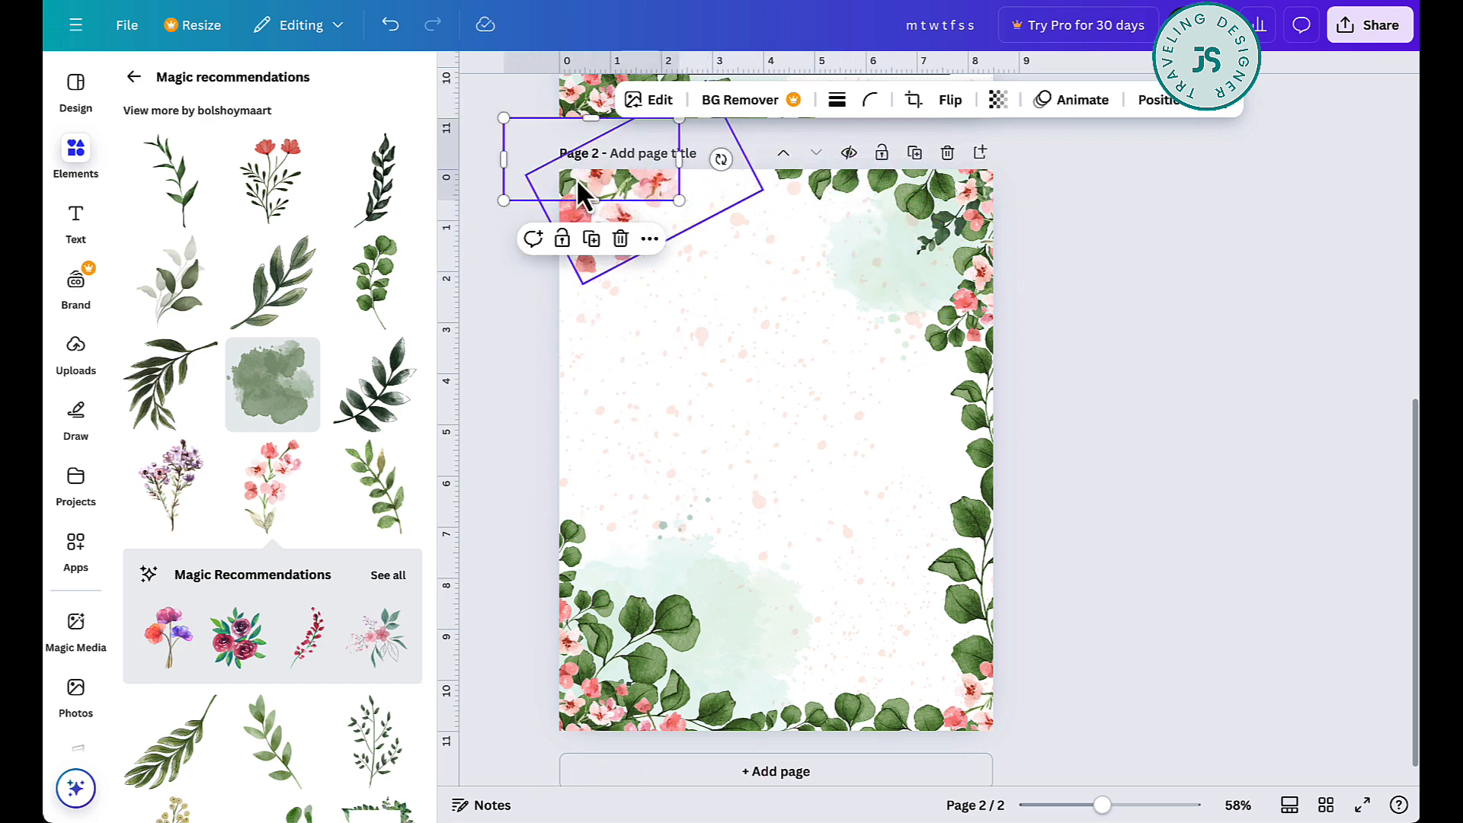
{"action": "left_click_drag", "start_coordinate": [721, 161], "coordinate": [610, 80]}
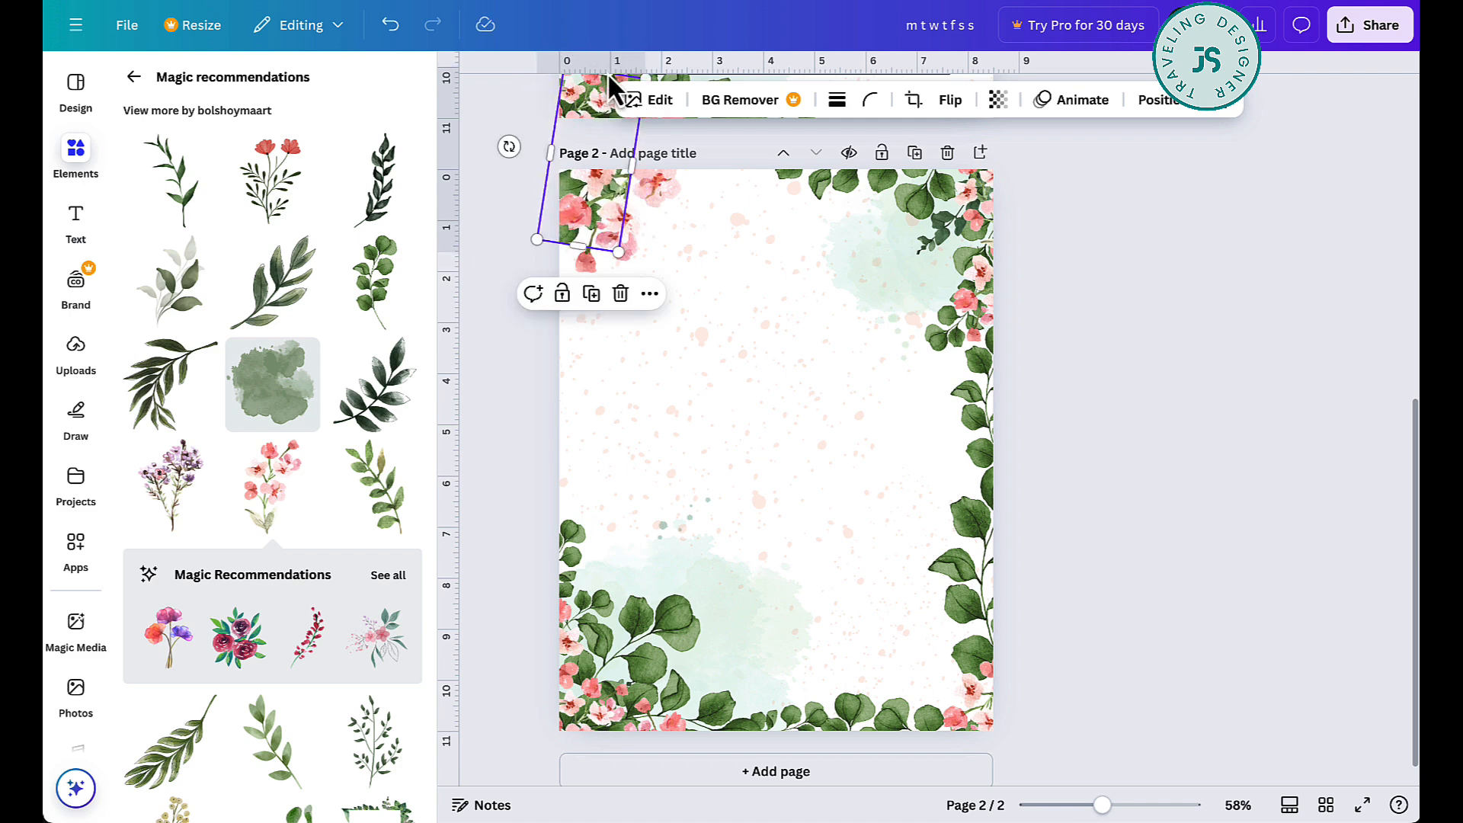
{"action": "left_click", "coordinate": [1102, 299]}
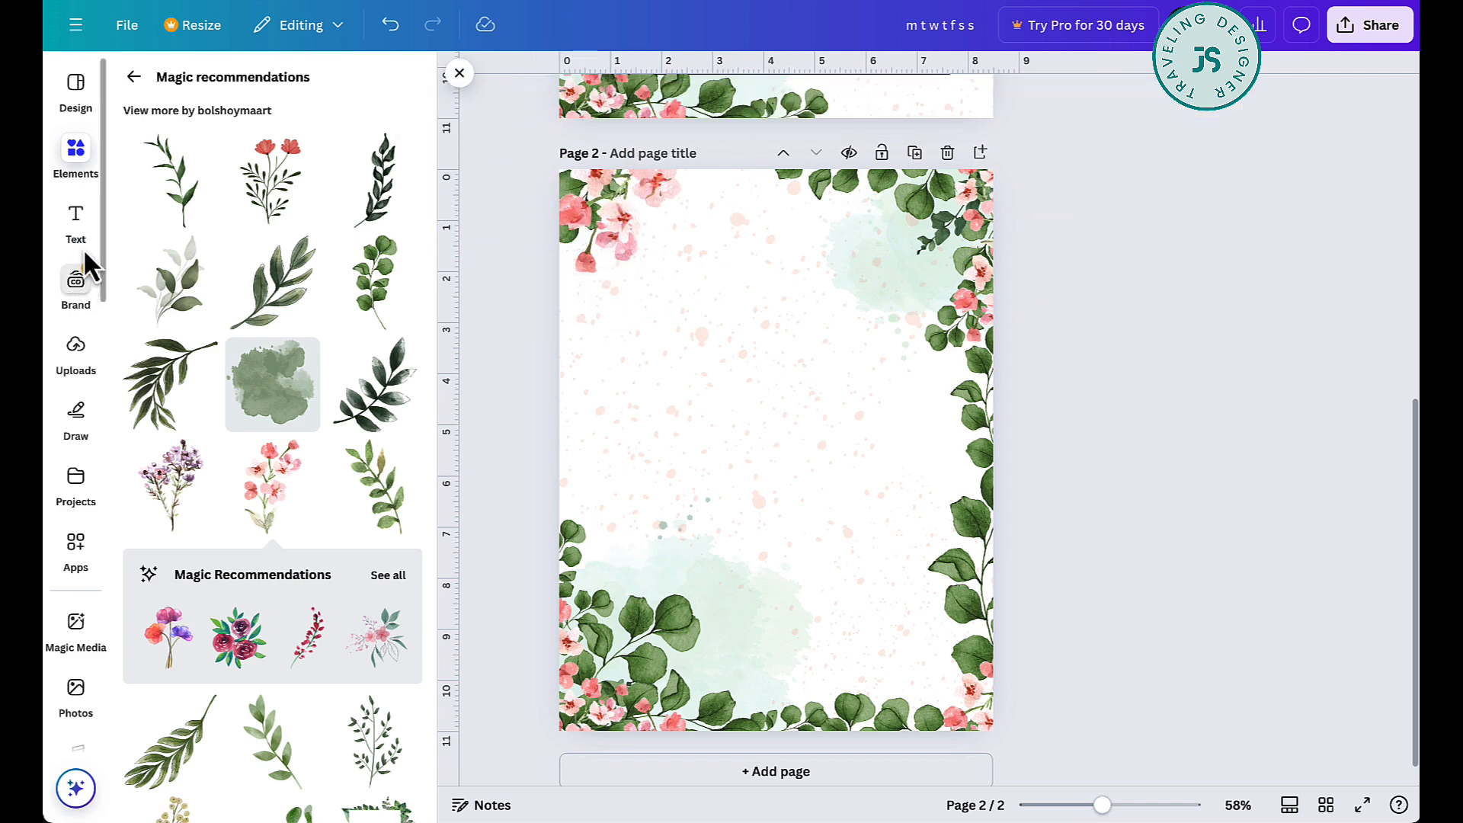
- Add a body text box reading "Notes" to page 2
{"action": "left_click", "coordinate": [77, 221]}
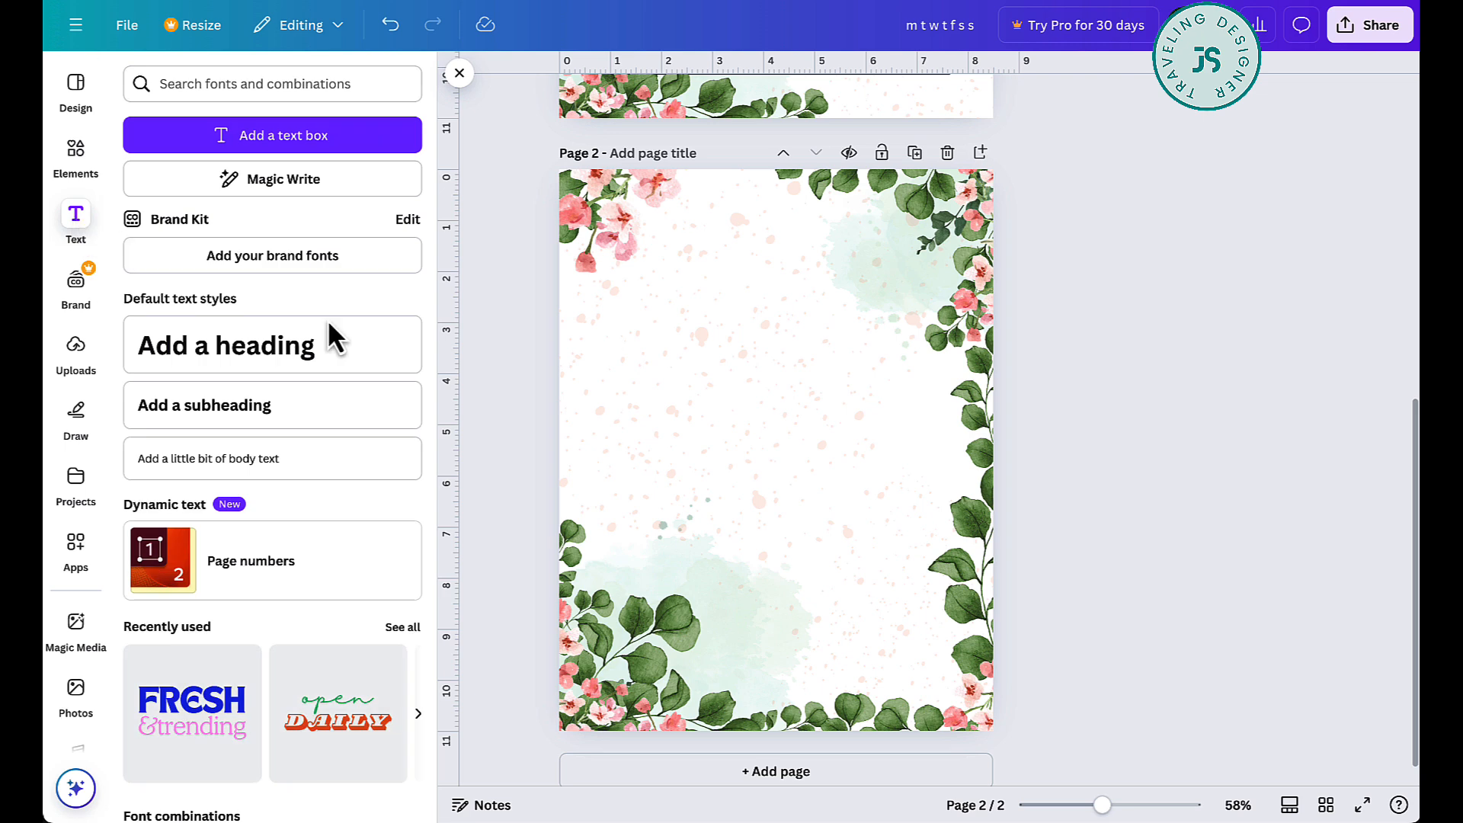
{"action": "left_click", "coordinate": [305, 458]}
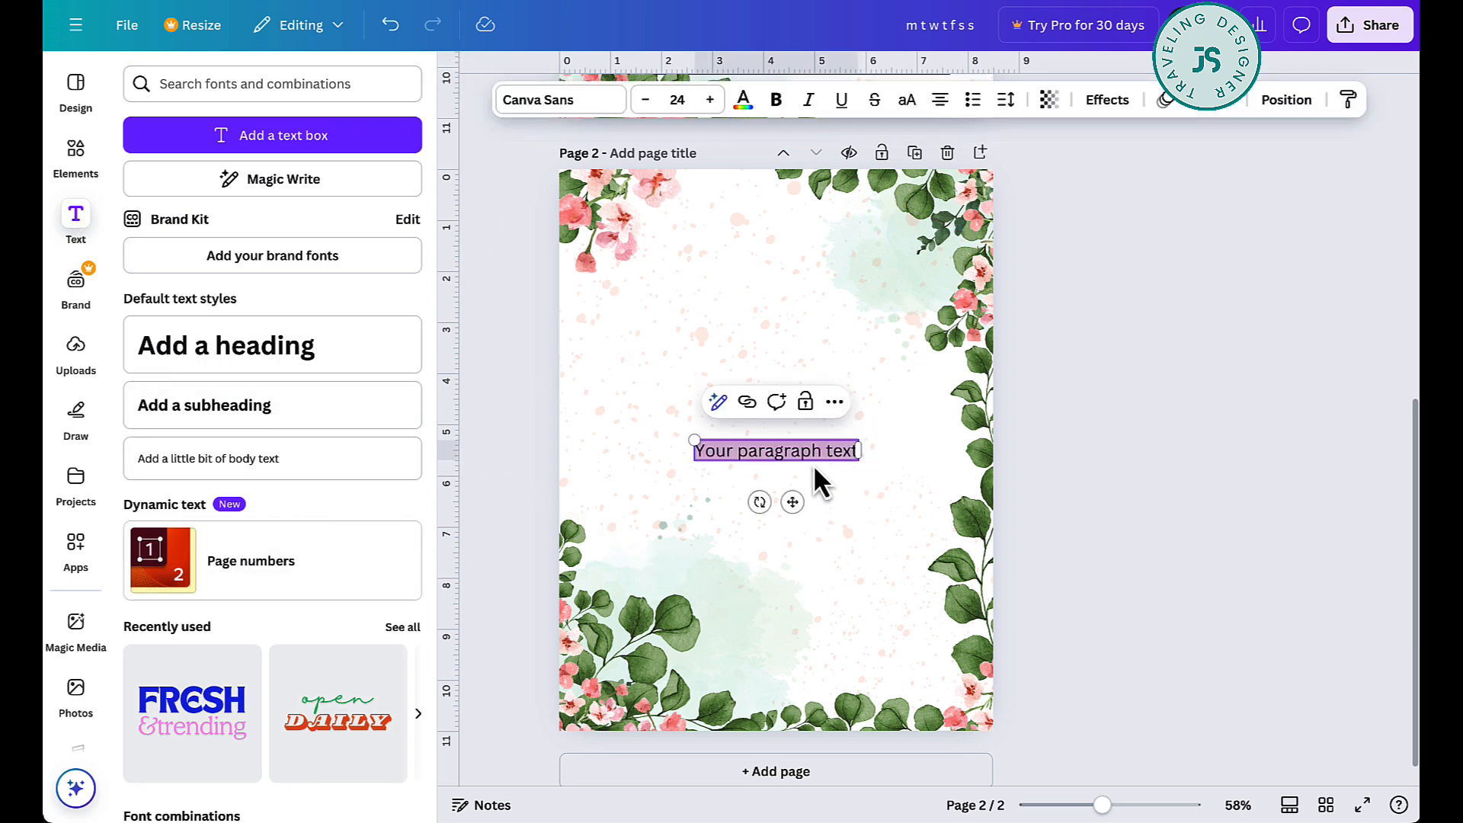
{"action": "type", "text": "Notes"}
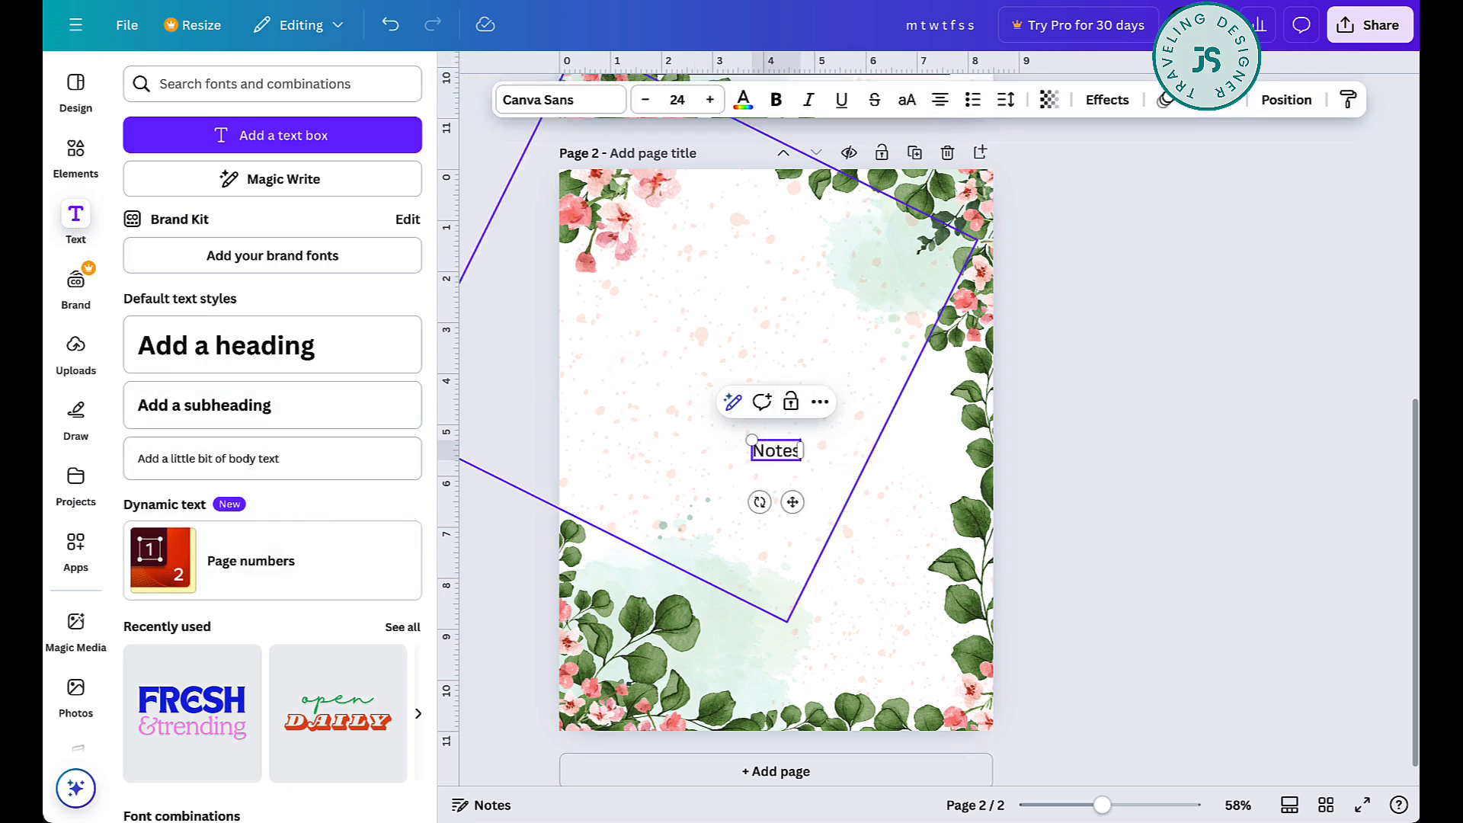
- Set the "Notes" text in the Breathing font and enlarge it to size 35.8
{"action": "left_click", "coordinate": [605, 98]}
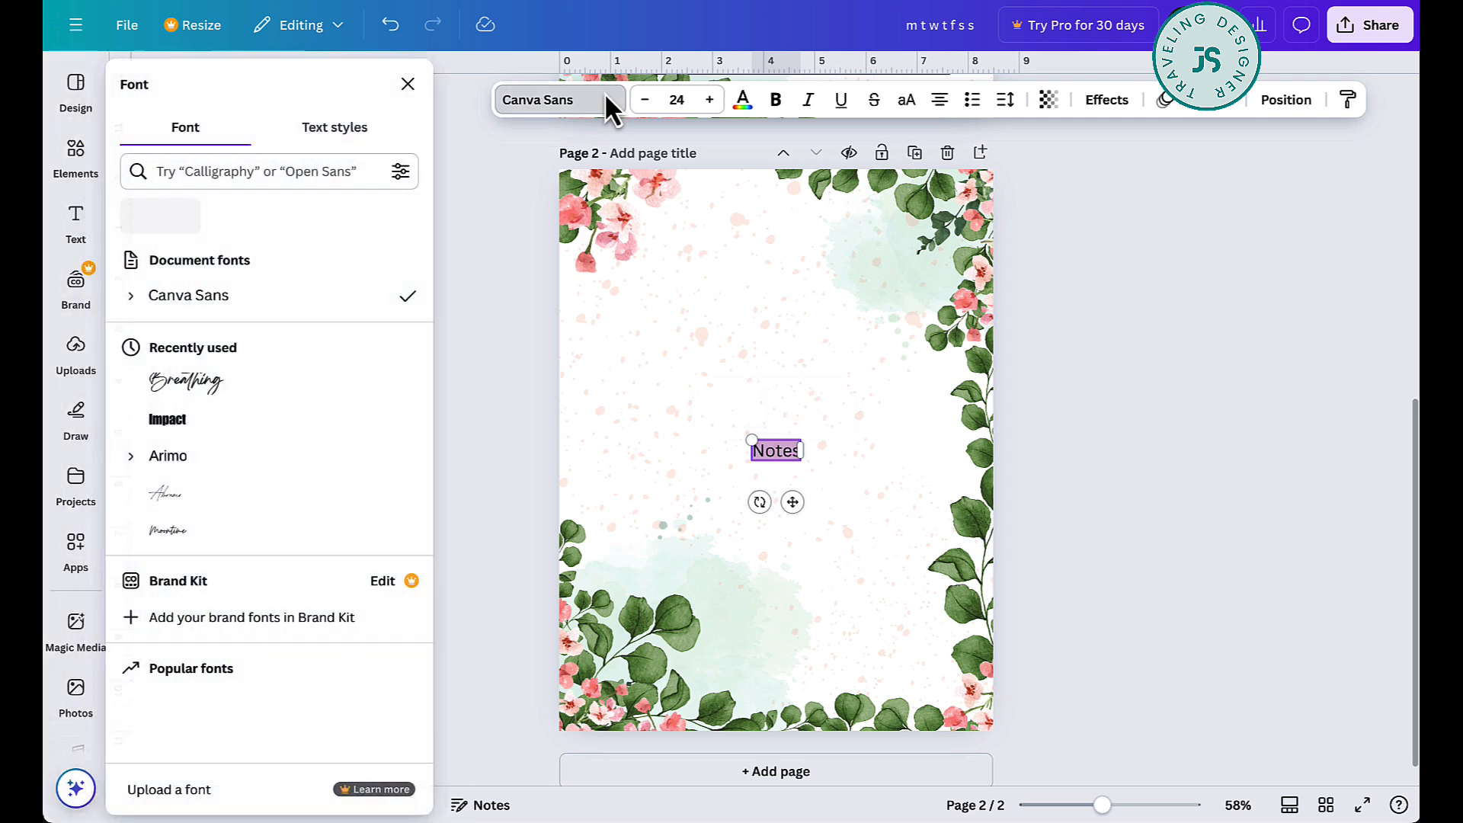
{"action": "left_click", "coordinate": [261, 385]}
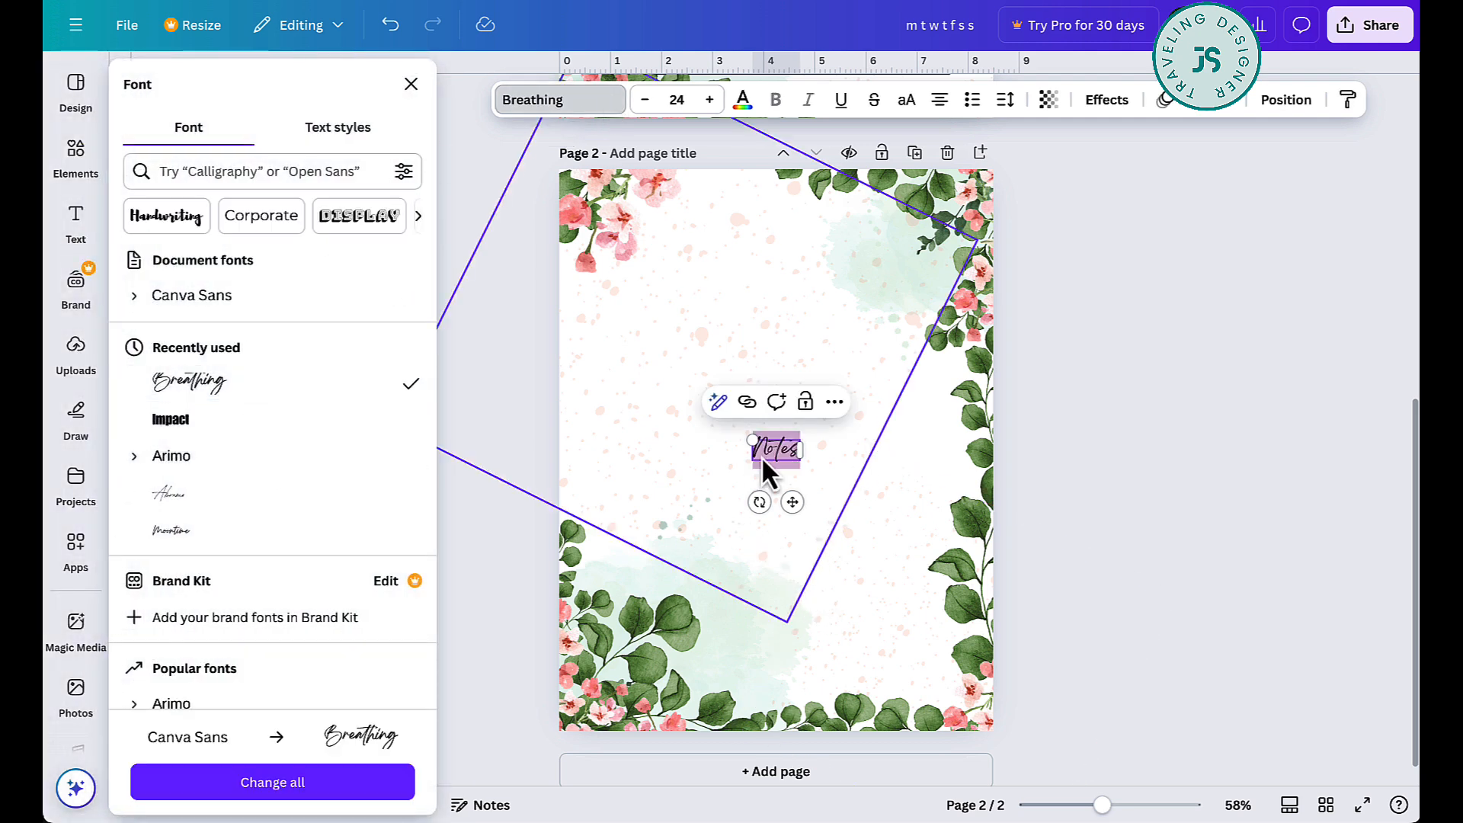
{"action": "left_click_drag", "start_coordinate": [753, 438], "coordinate": [730, 429]}
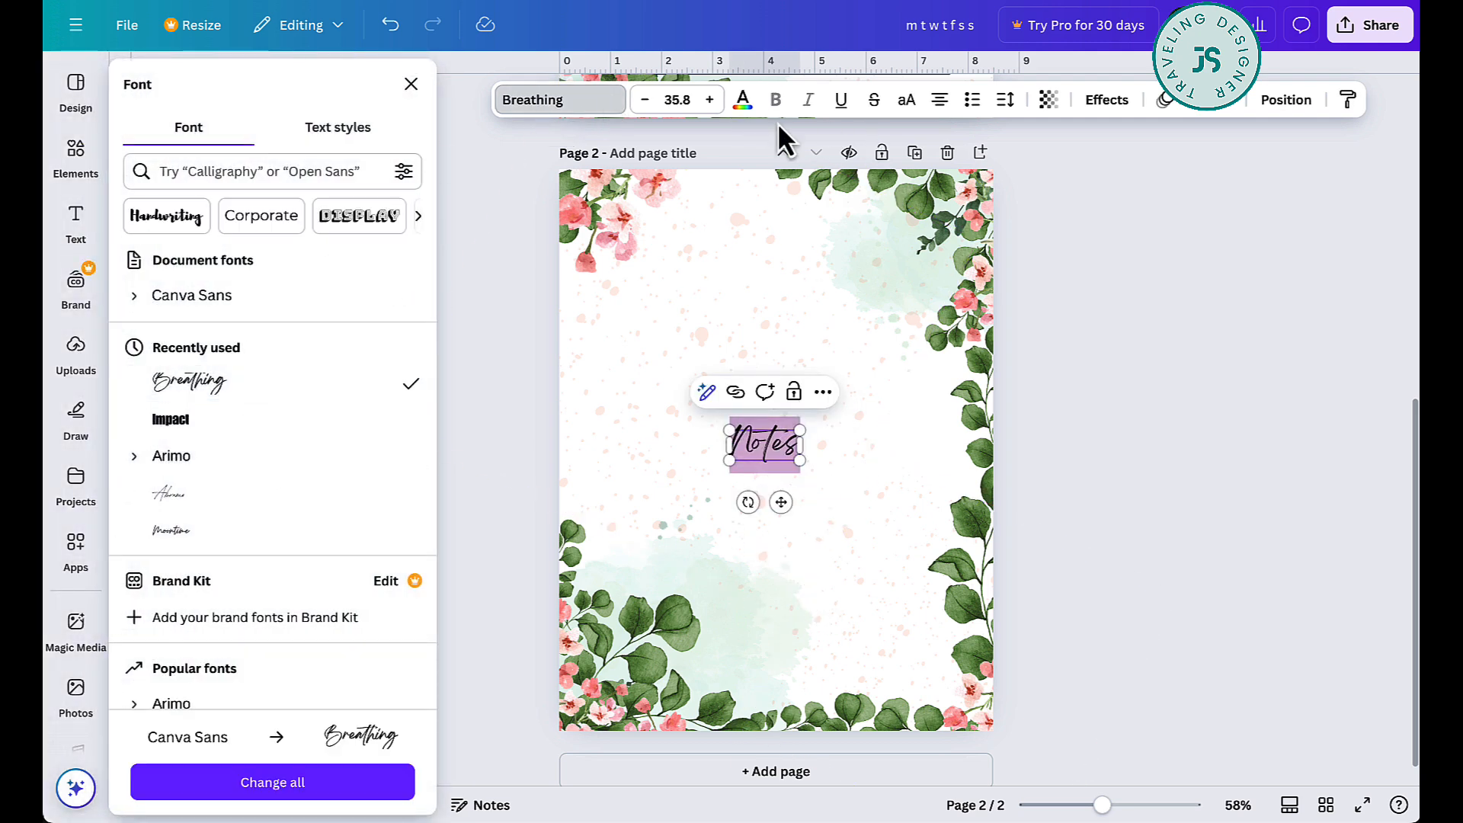
- Color the "Notes" title dark green from the leaf photo colors and move it to the top of the page
{"action": "left_click", "coordinate": [743, 101]}
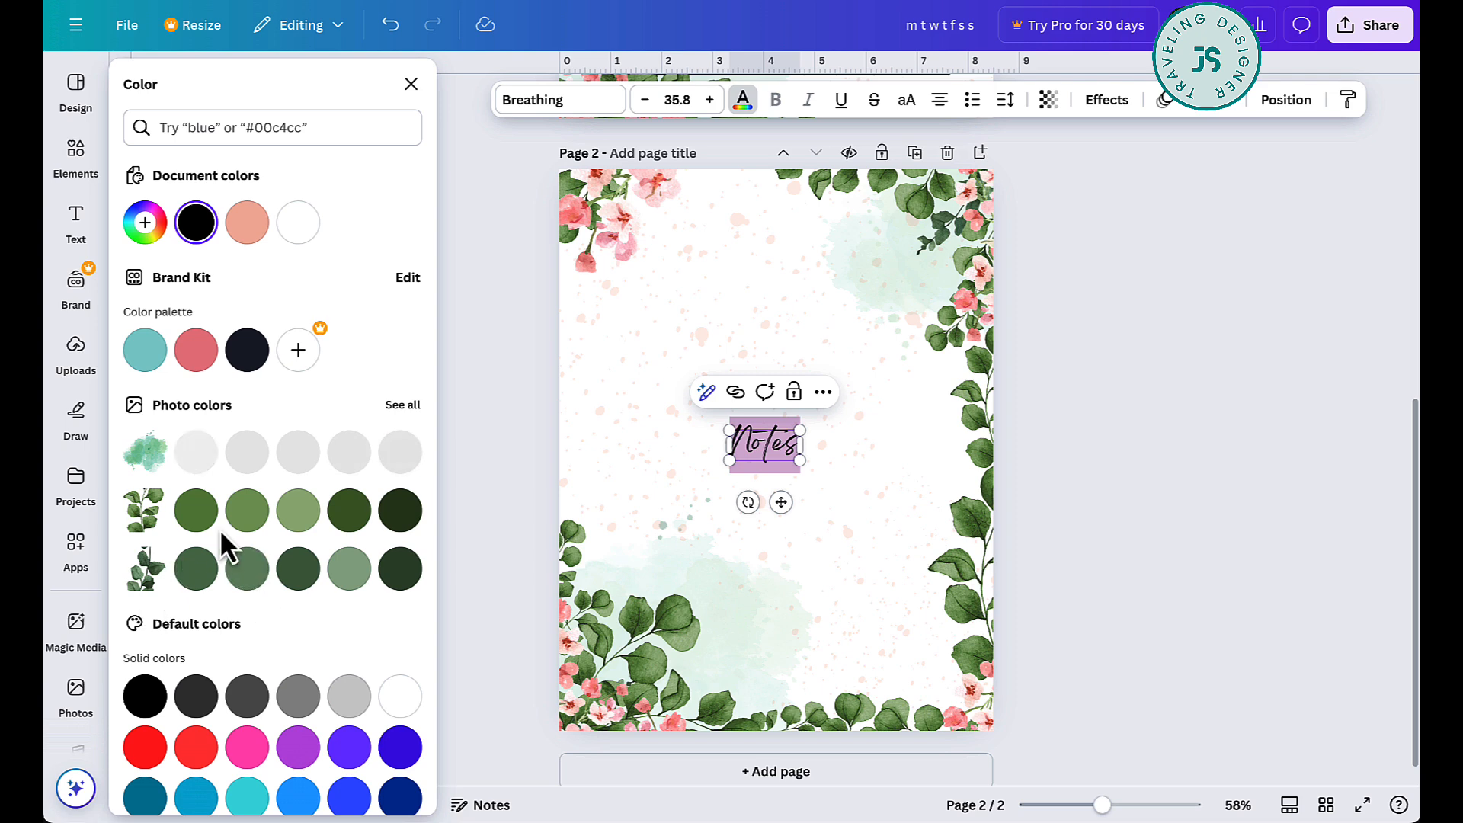
{"action": "left_click", "coordinate": [361, 512]}
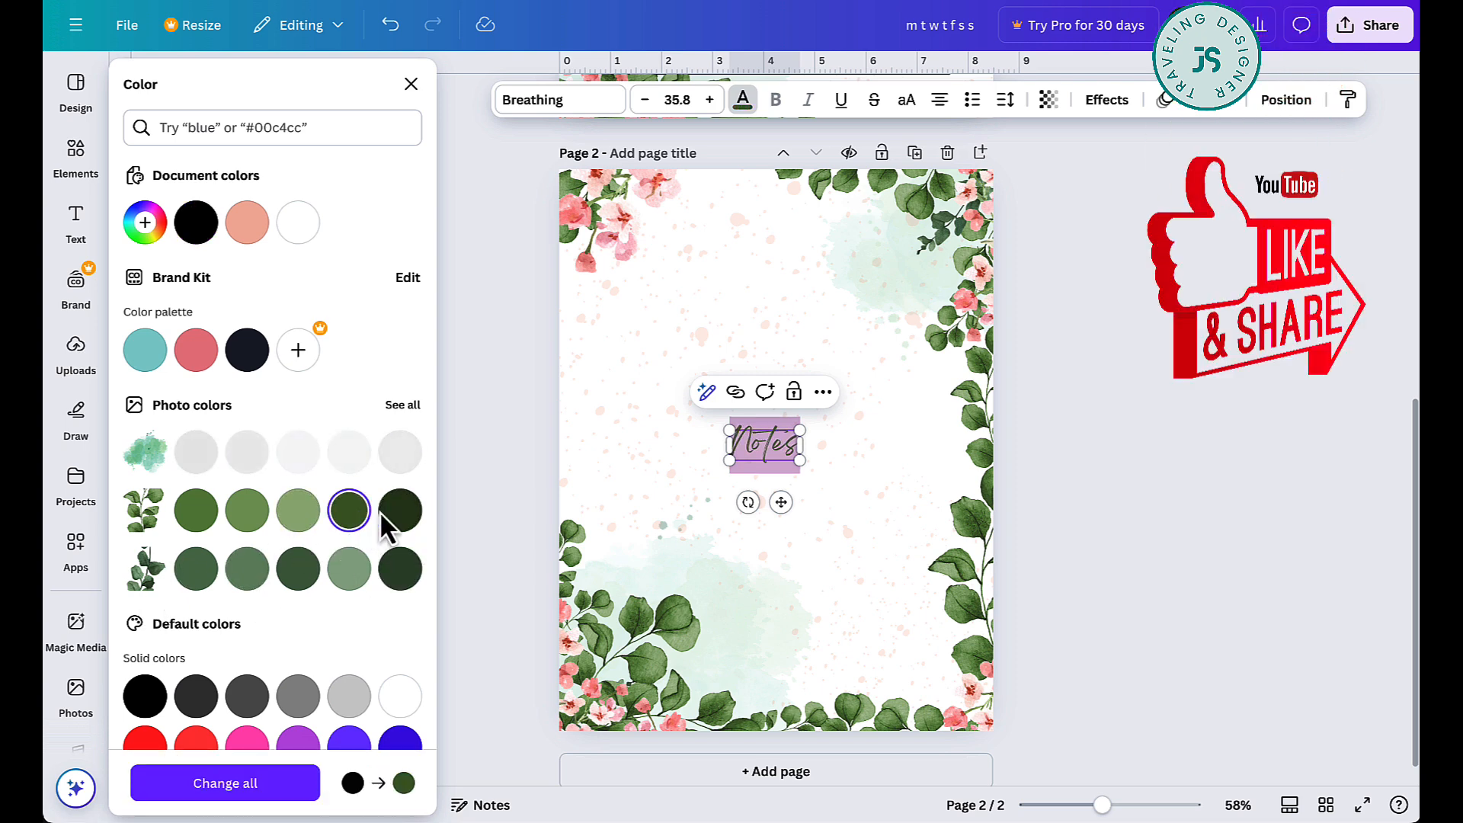
{"action": "left_click_drag", "start_coordinate": [781, 503], "coordinate": [745, 263]}
{"action": "left_click", "coordinate": [1137, 399]}
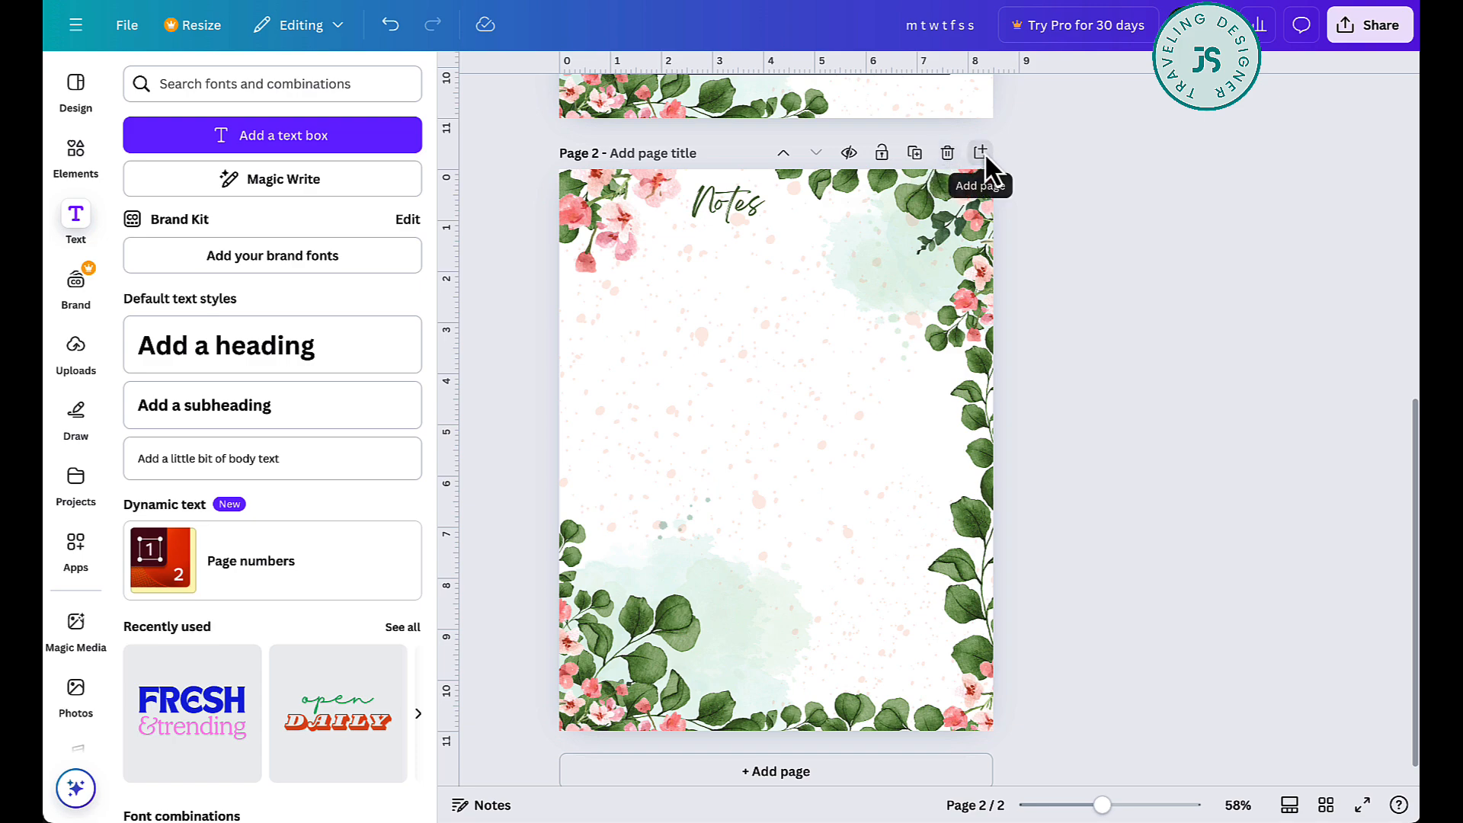
- Duplicate the Notes page and delete the title from the copy
{"action": "left_click", "coordinate": [915, 153]}
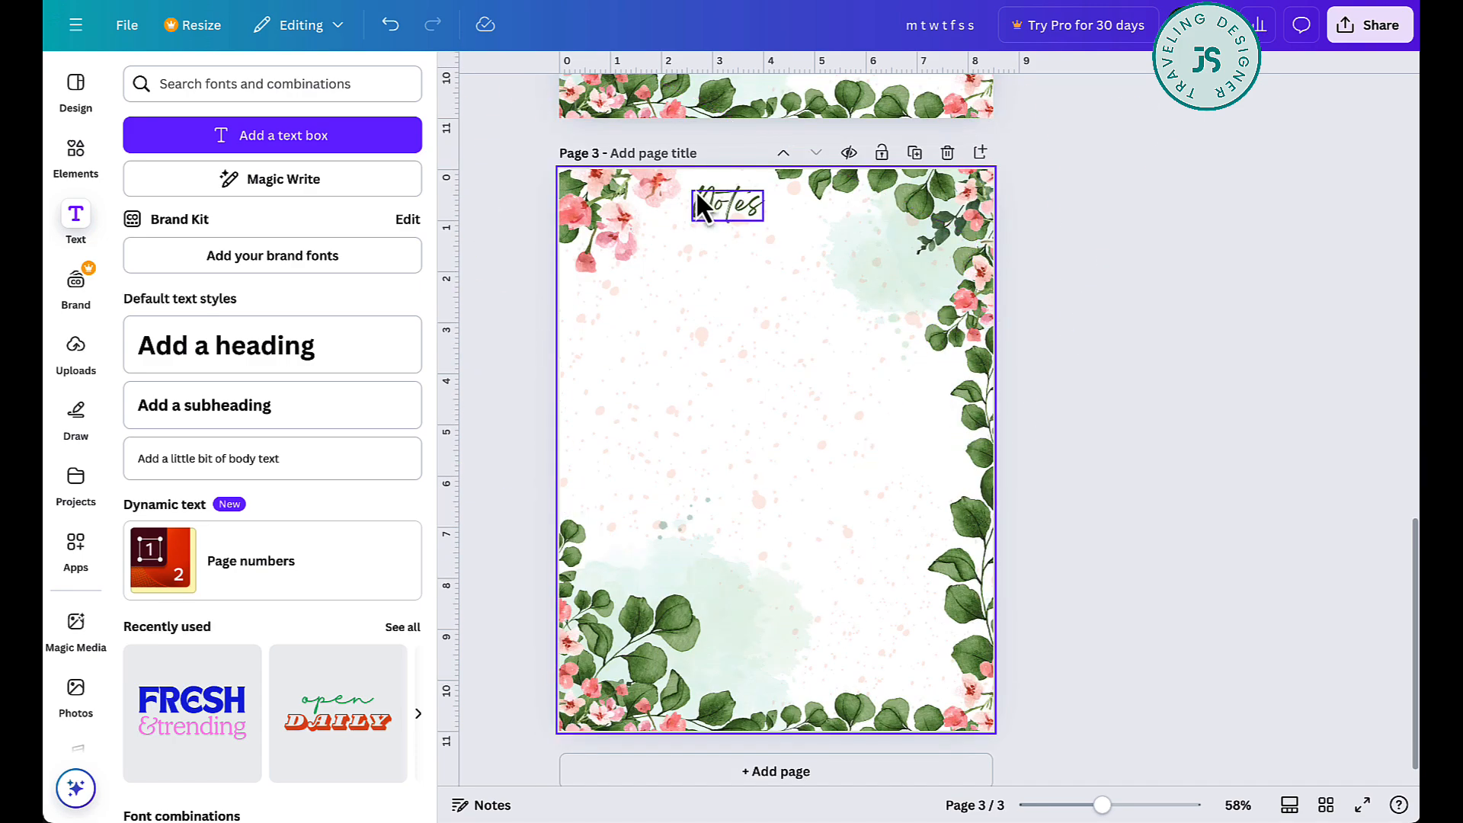
{"action": "left_click", "coordinate": [723, 202]}
{"action": "key", "text": "Delete"}
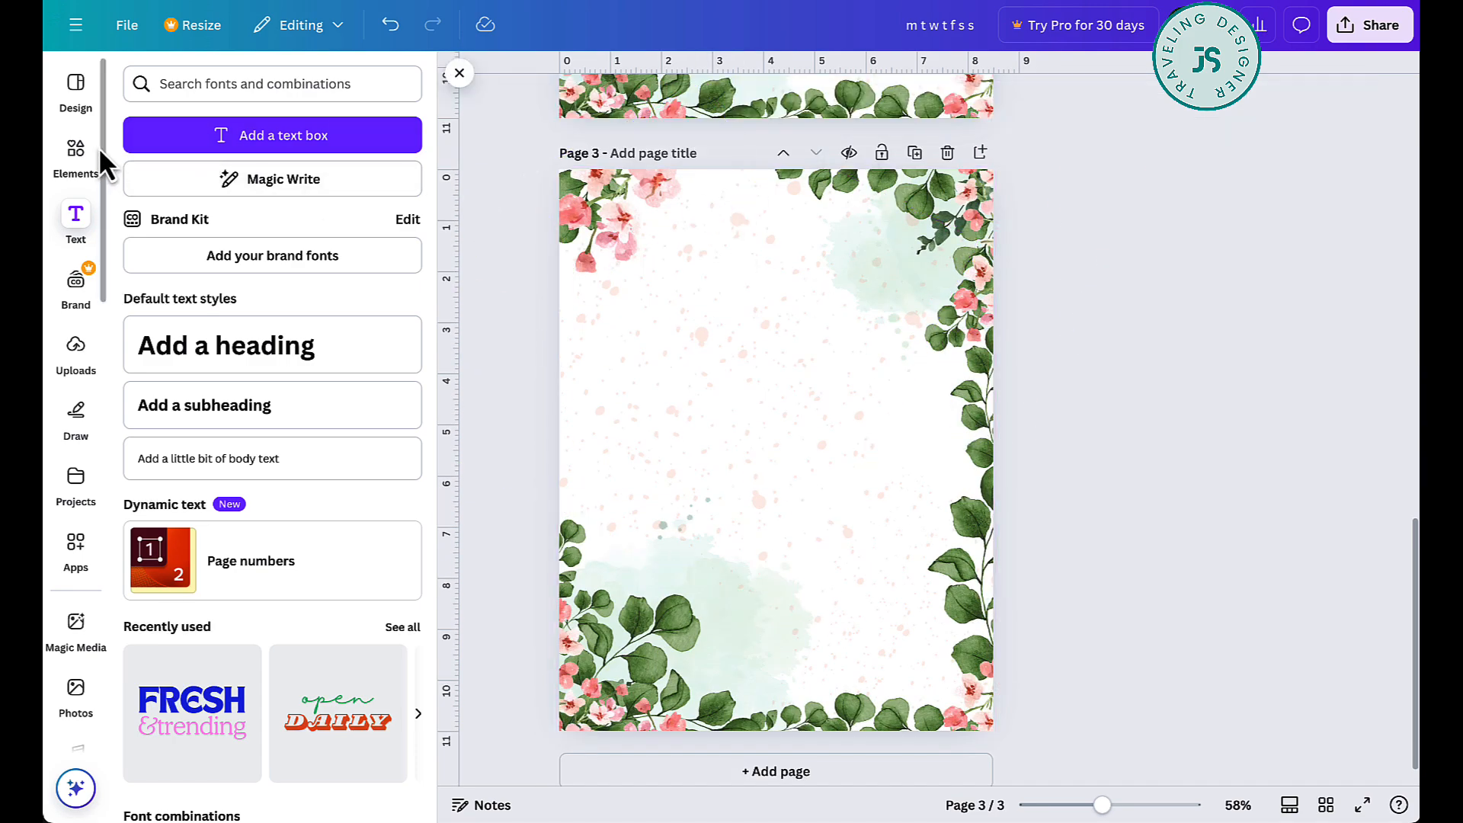
- Return to the main elements library and add a square shape to page 3
{"action": "left_click", "coordinate": [94, 151]}
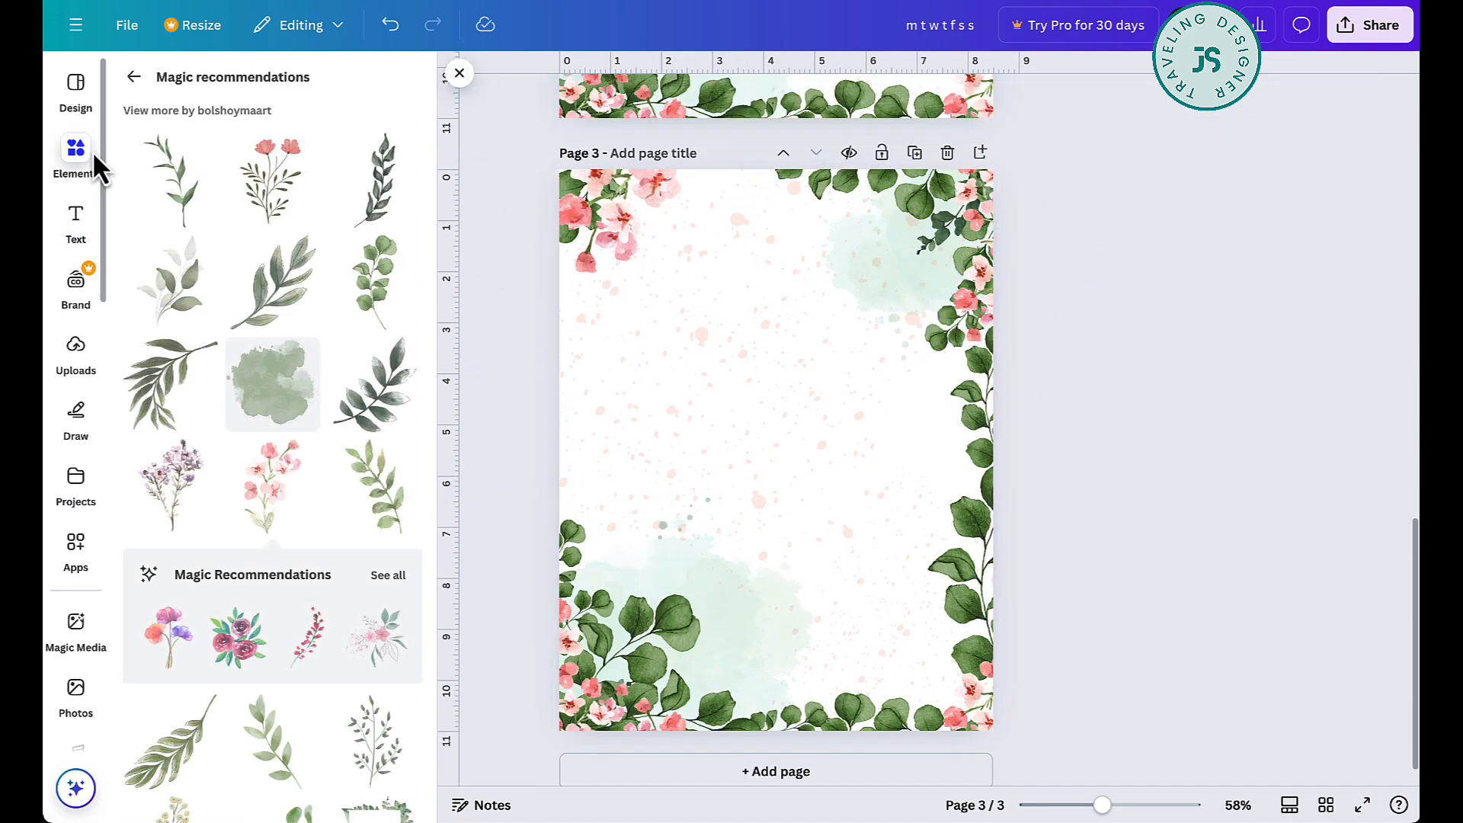
{"action": "left_click", "coordinate": [133, 74]}
{"action": "left_click", "coordinate": [372, 84]}
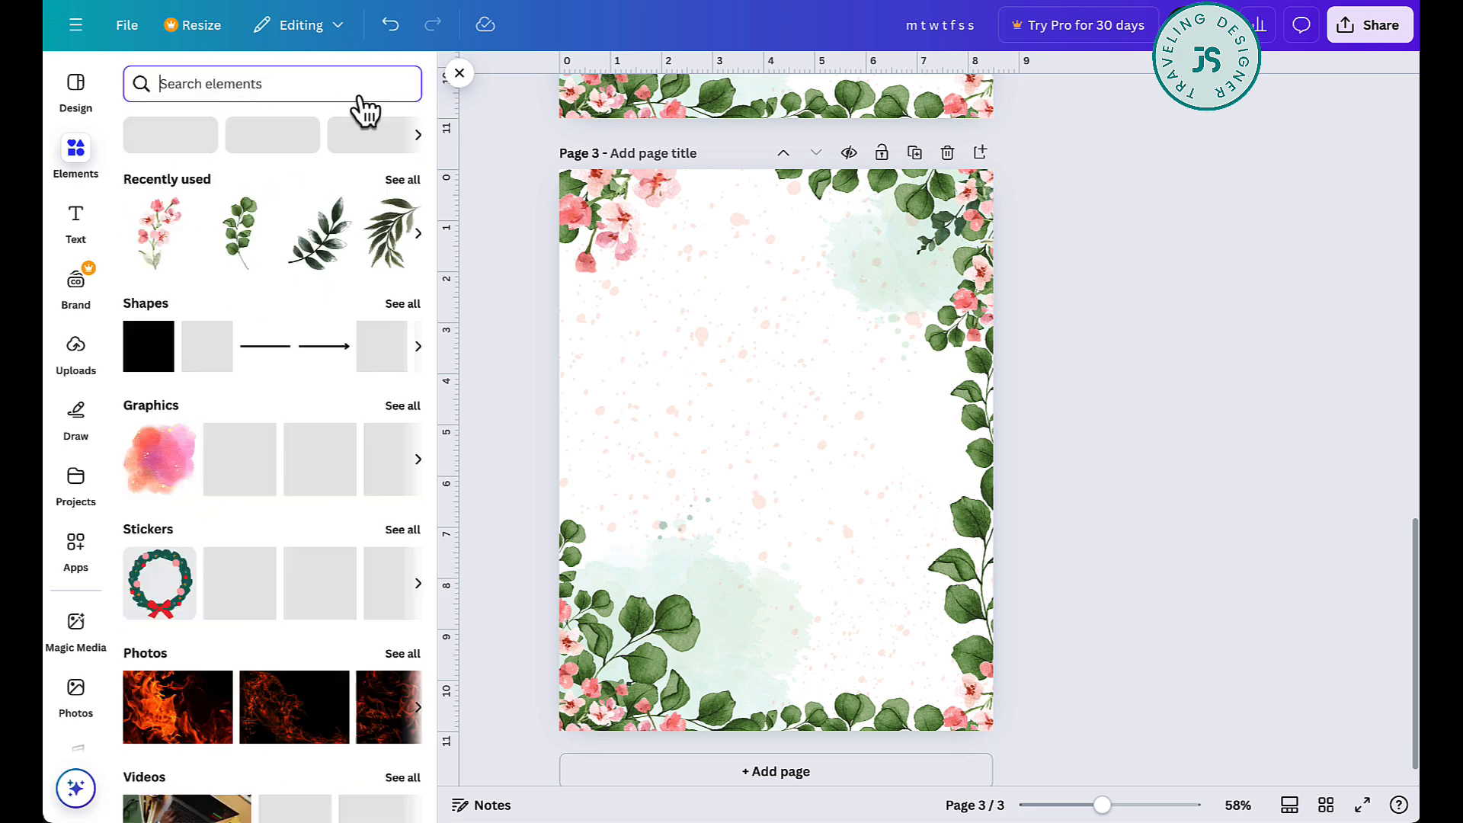
{"action": "left_click", "coordinate": [153, 363]}
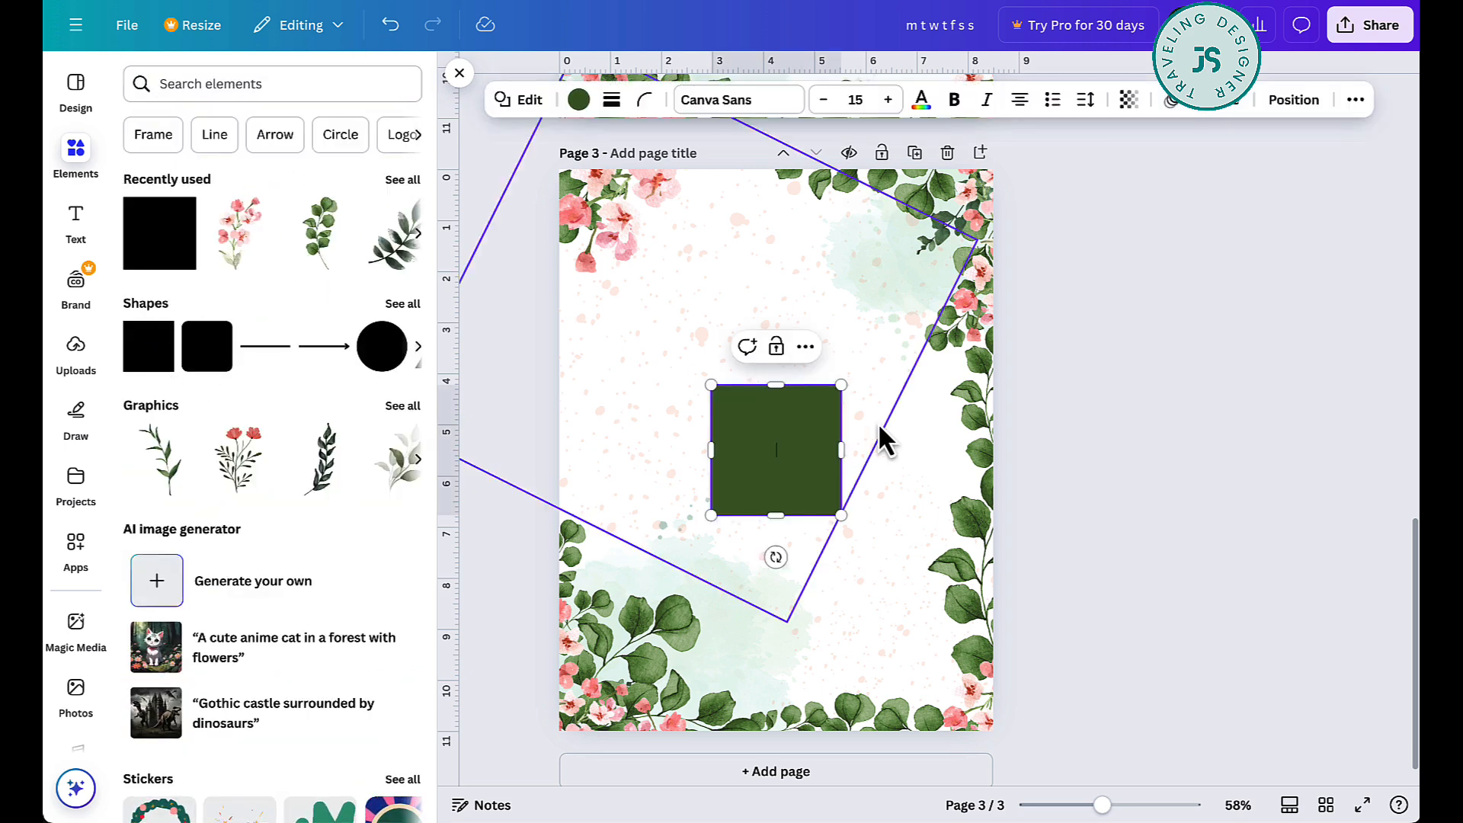
- Remove the square's fill on page 3 and give it a thin solid border in the document's dark green
{"action": "left_click", "coordinate": [585, 98]}
{"action": "left_click", "coordinate": [196, 222]}
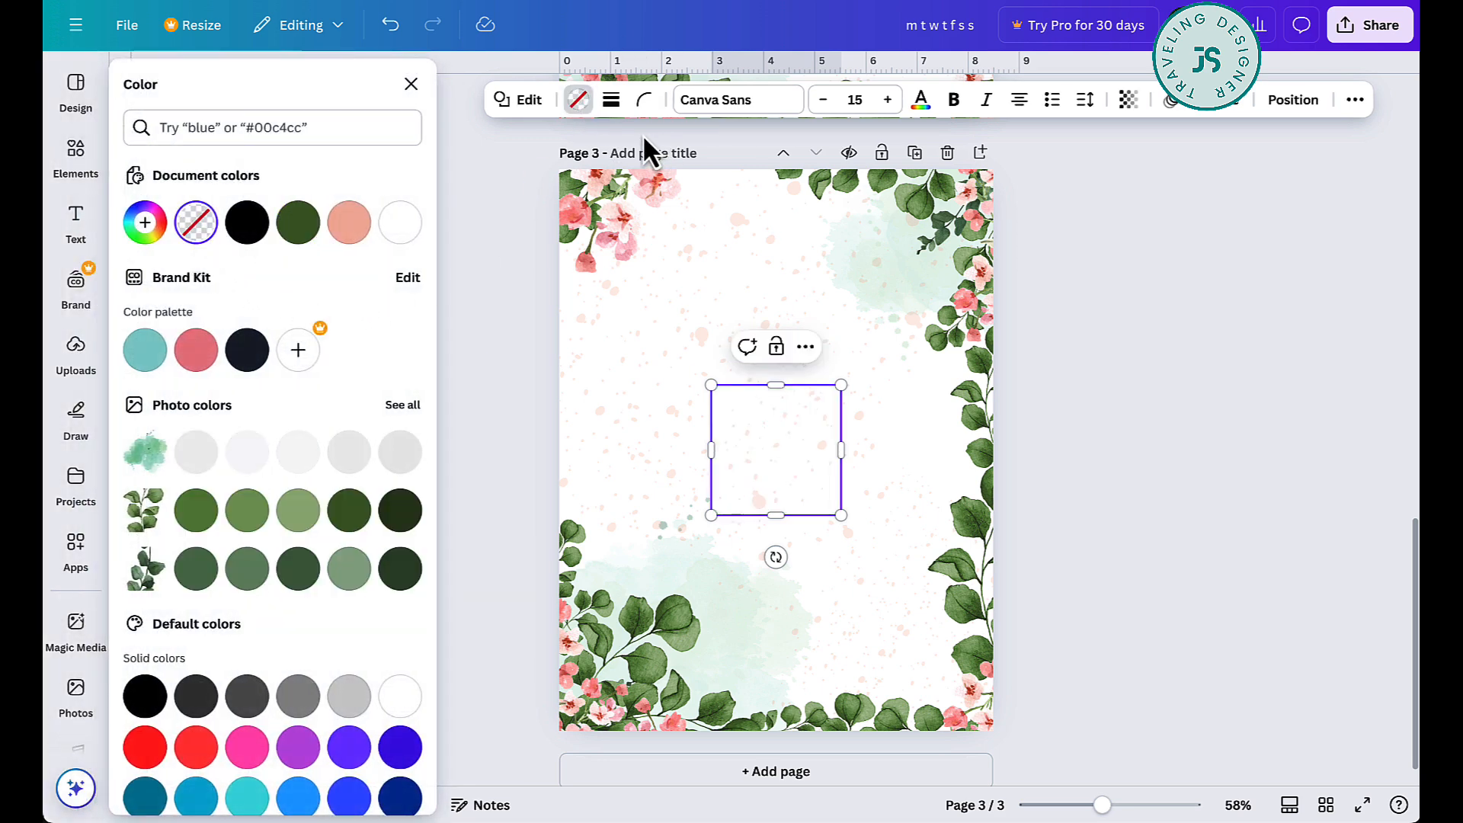
{"action": "left_click", "coordinate": [612, 99]}
{"action": "left_click", "coordinate": [554, 162]}
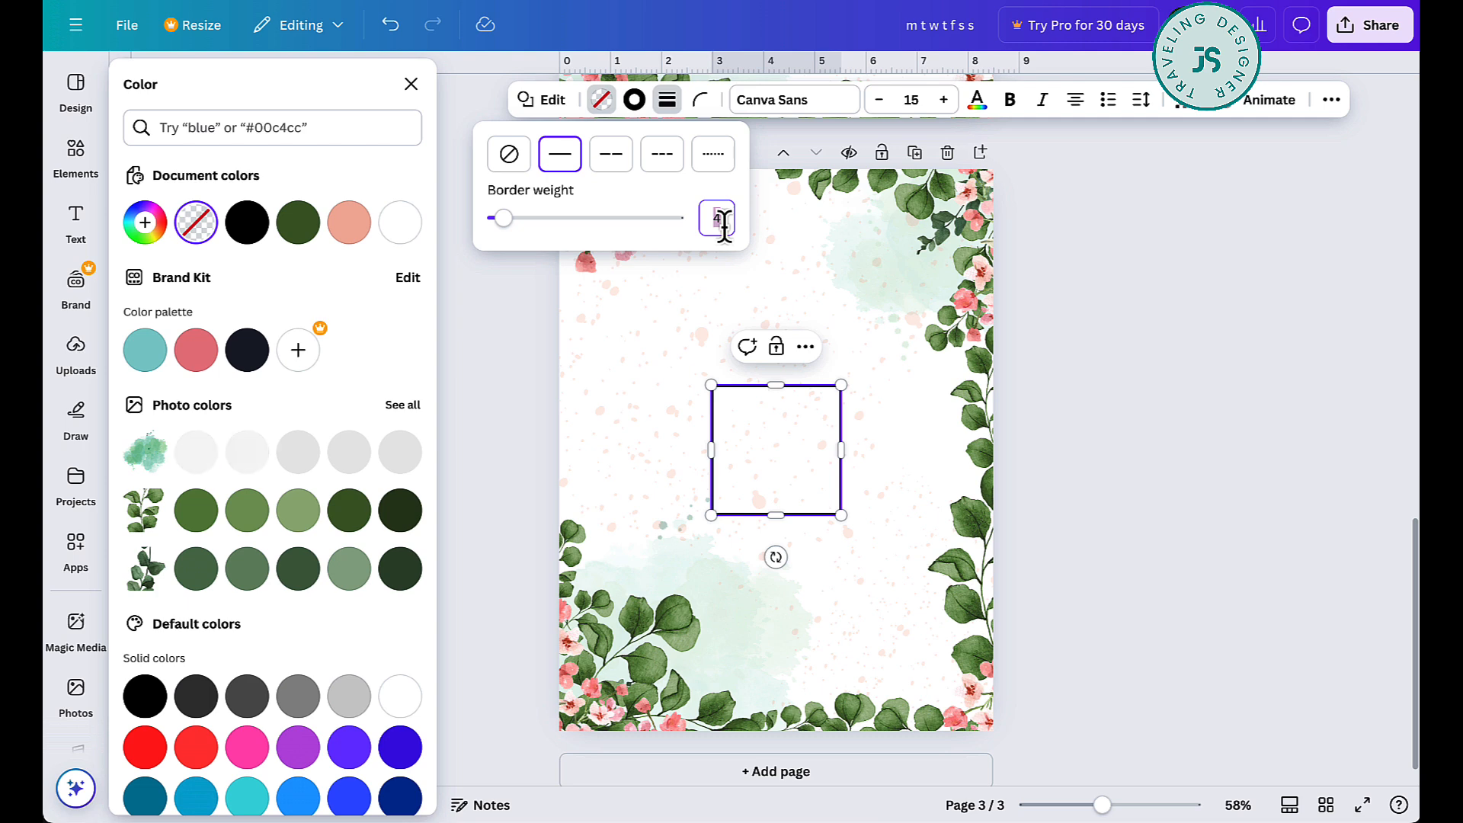
{"action": "left_click", "coordinate": [637, 101]}
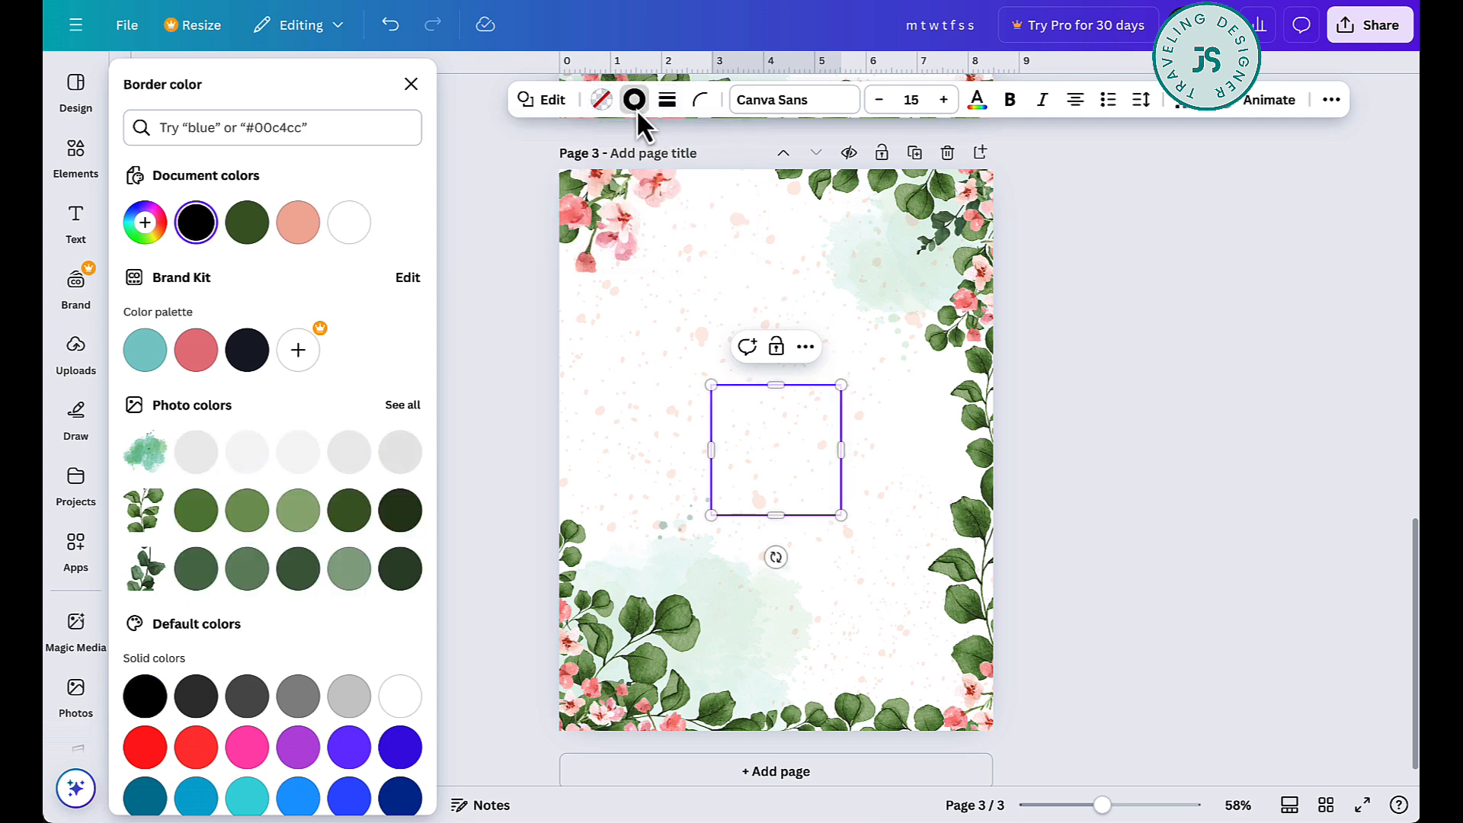
{"action": "left_click", "coordinate": [258, 220]}
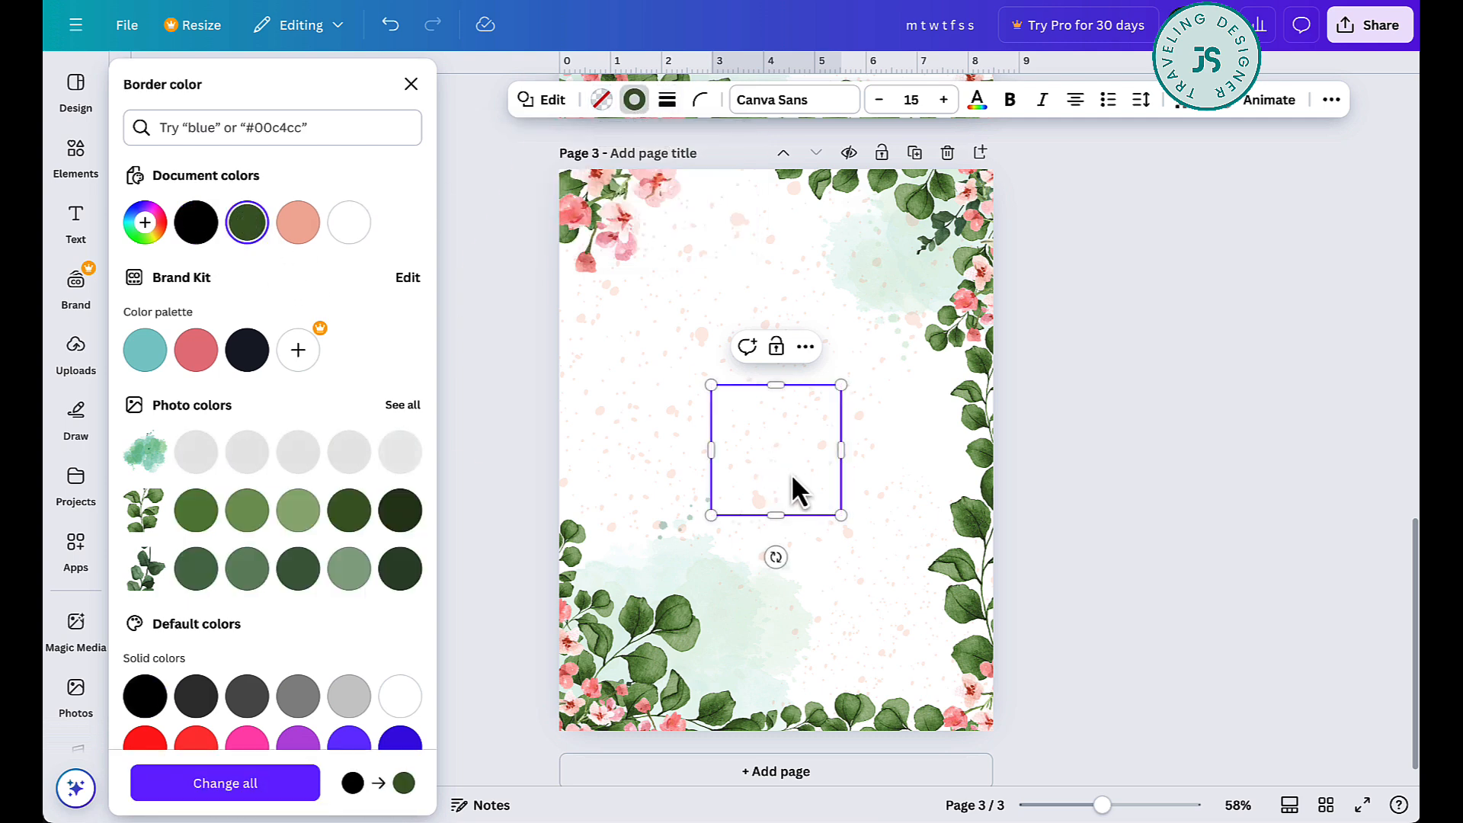
- Resize the outlined square into a frame just inside the edges of page 3, about 7.45 in wide and 9.97 in tall
{"action": "left_click_drag", "start_coordinate": [841, 516], "coordinate": [966, 716]}
{"action": "left_click_drag", "start_coordinate": [711, 385], "coordinate": [582, 196]}
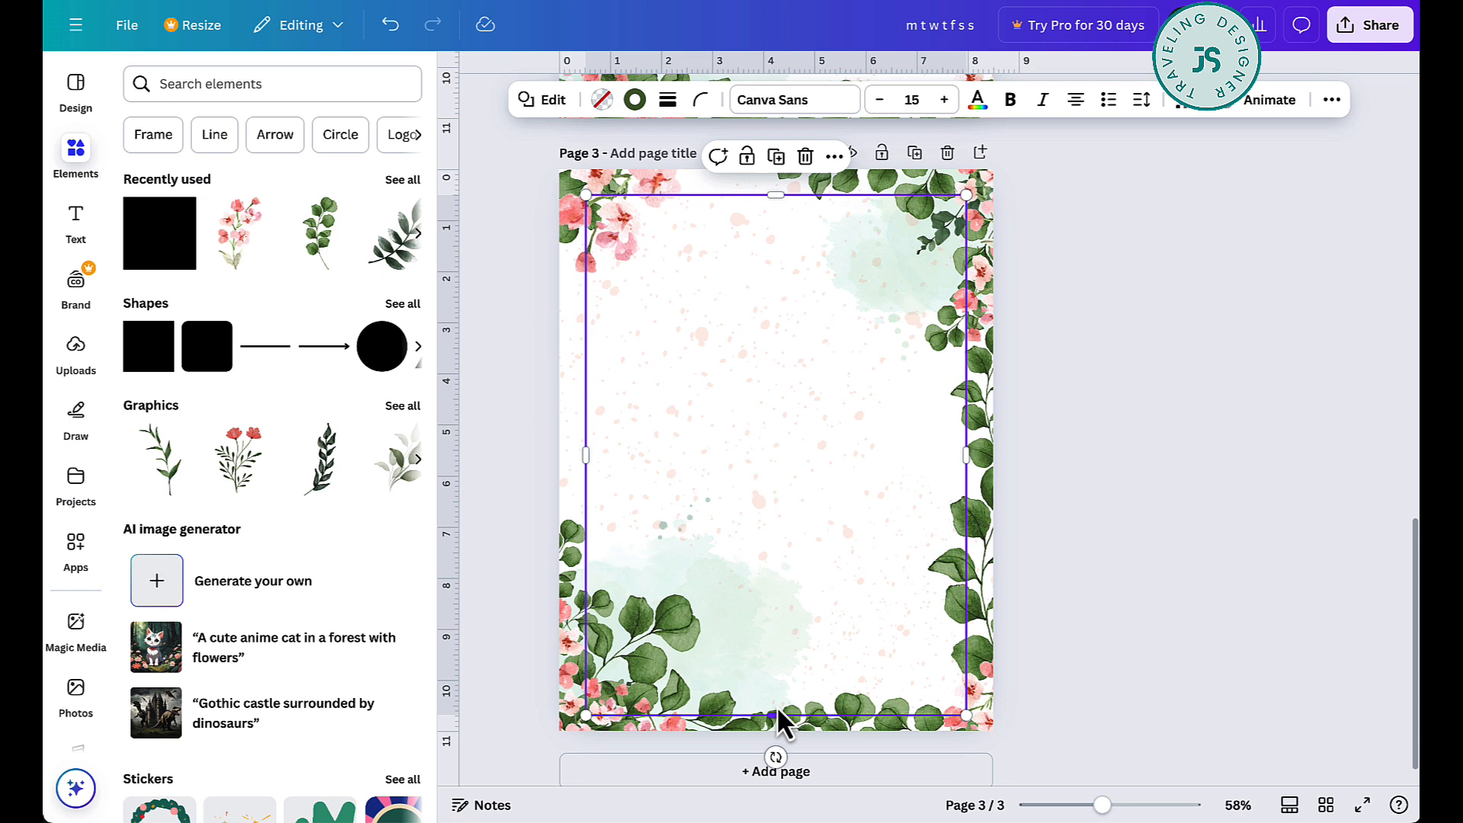
{"action": "left_click_drag", "start_coordinate": [776, 715], "coordinate": [741, 701]}
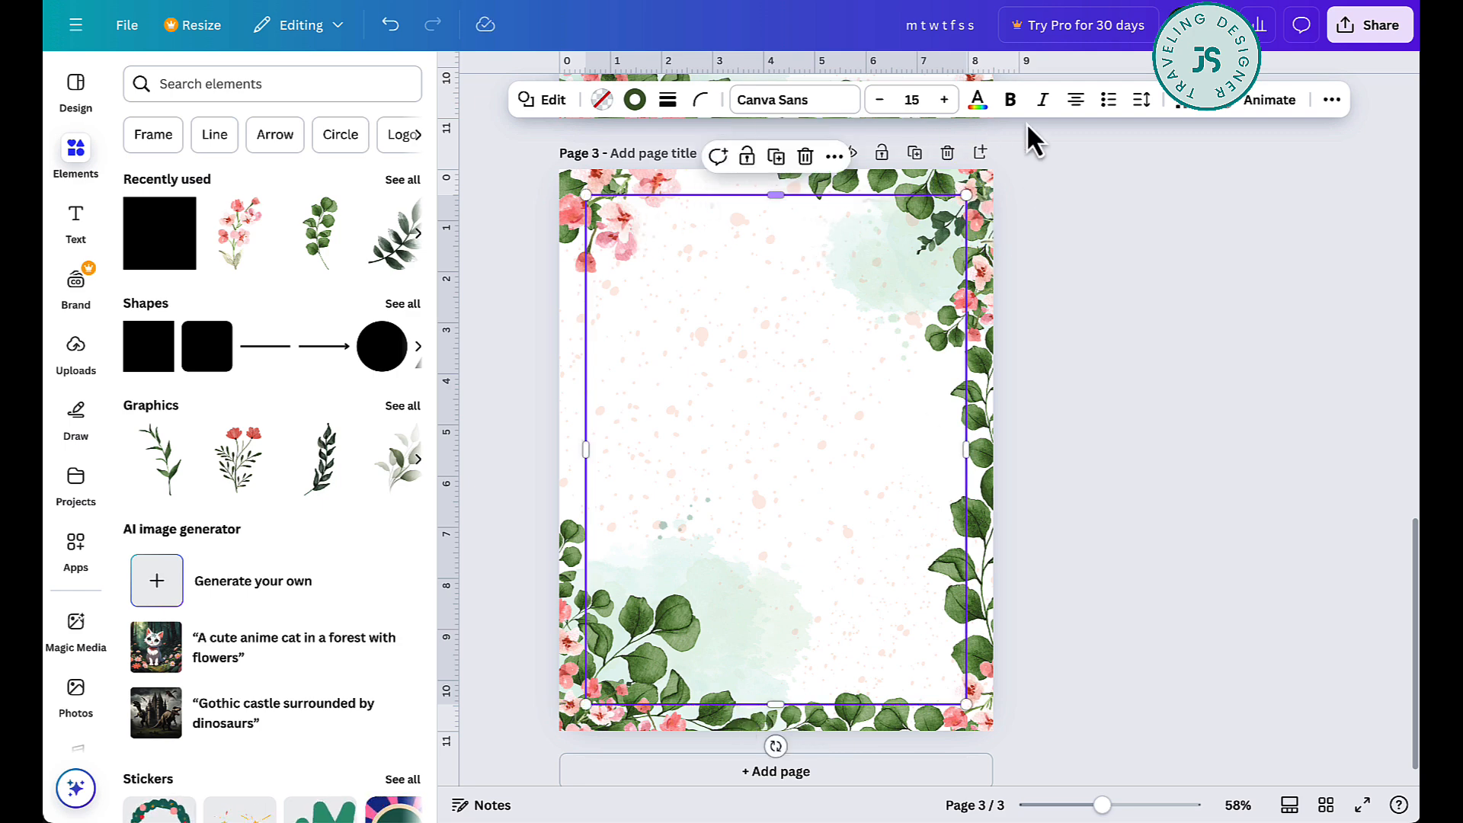
- Send the frame to the back so it lies behind the leaves and blossoms
{"action": "left_click", "coordinate": [1326, 100]}
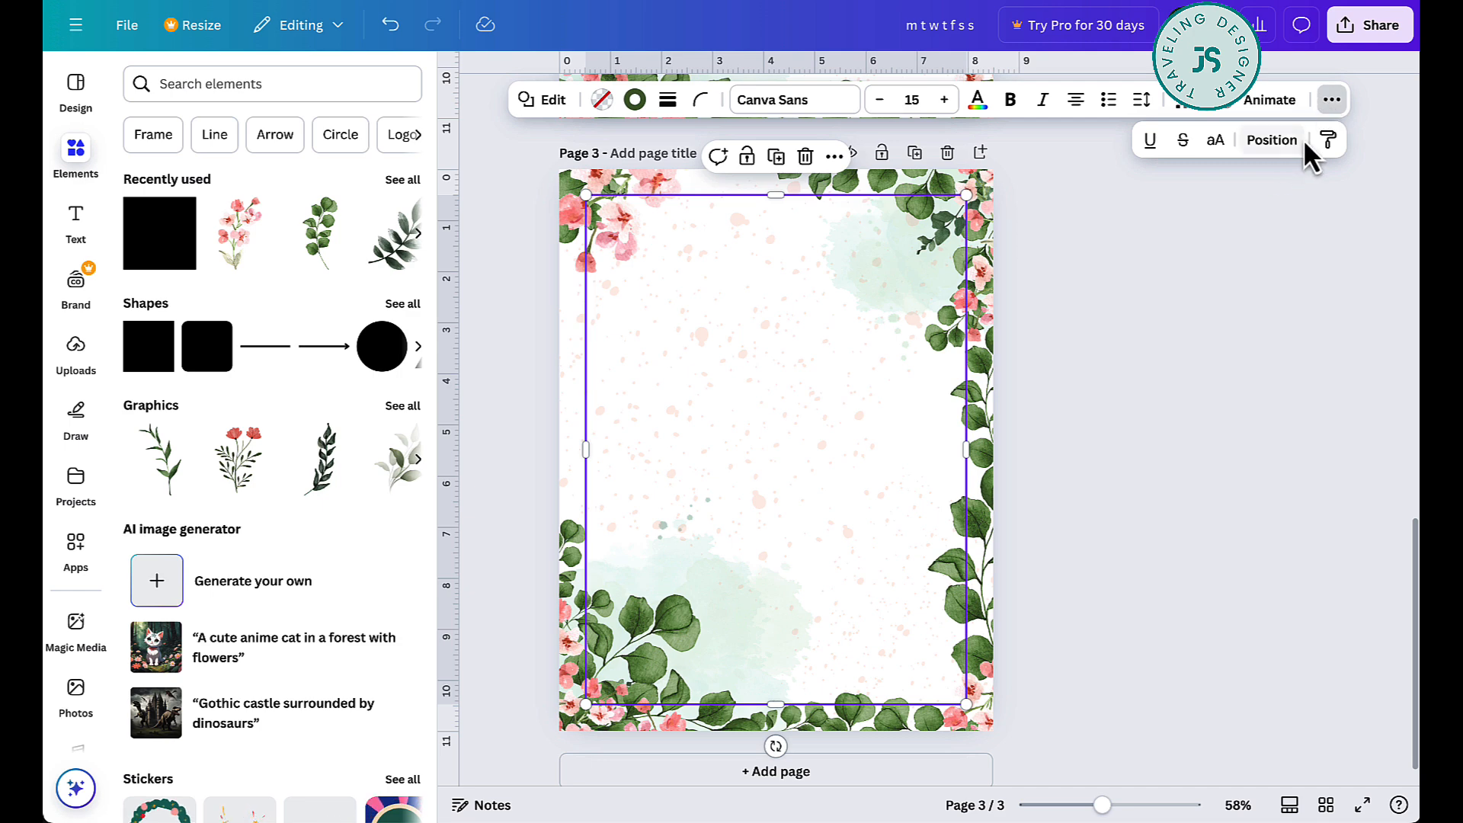
{"action": "left_click", "coordinate": [1270, 140]}
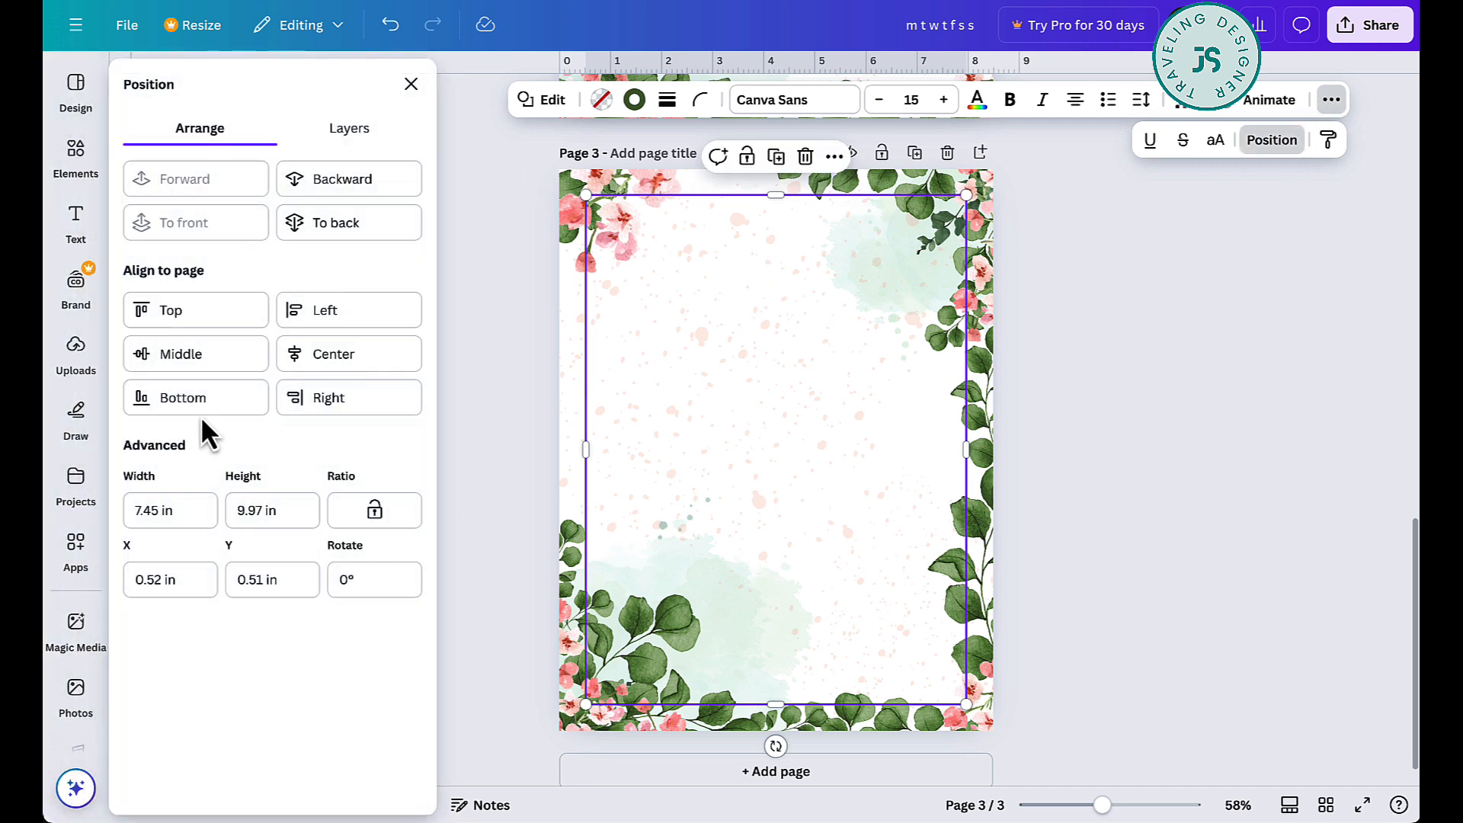
{"action": "left_click", "coordinate": [343, 229]}
{"action": "left_click", "coordinate": [1050, 377]}
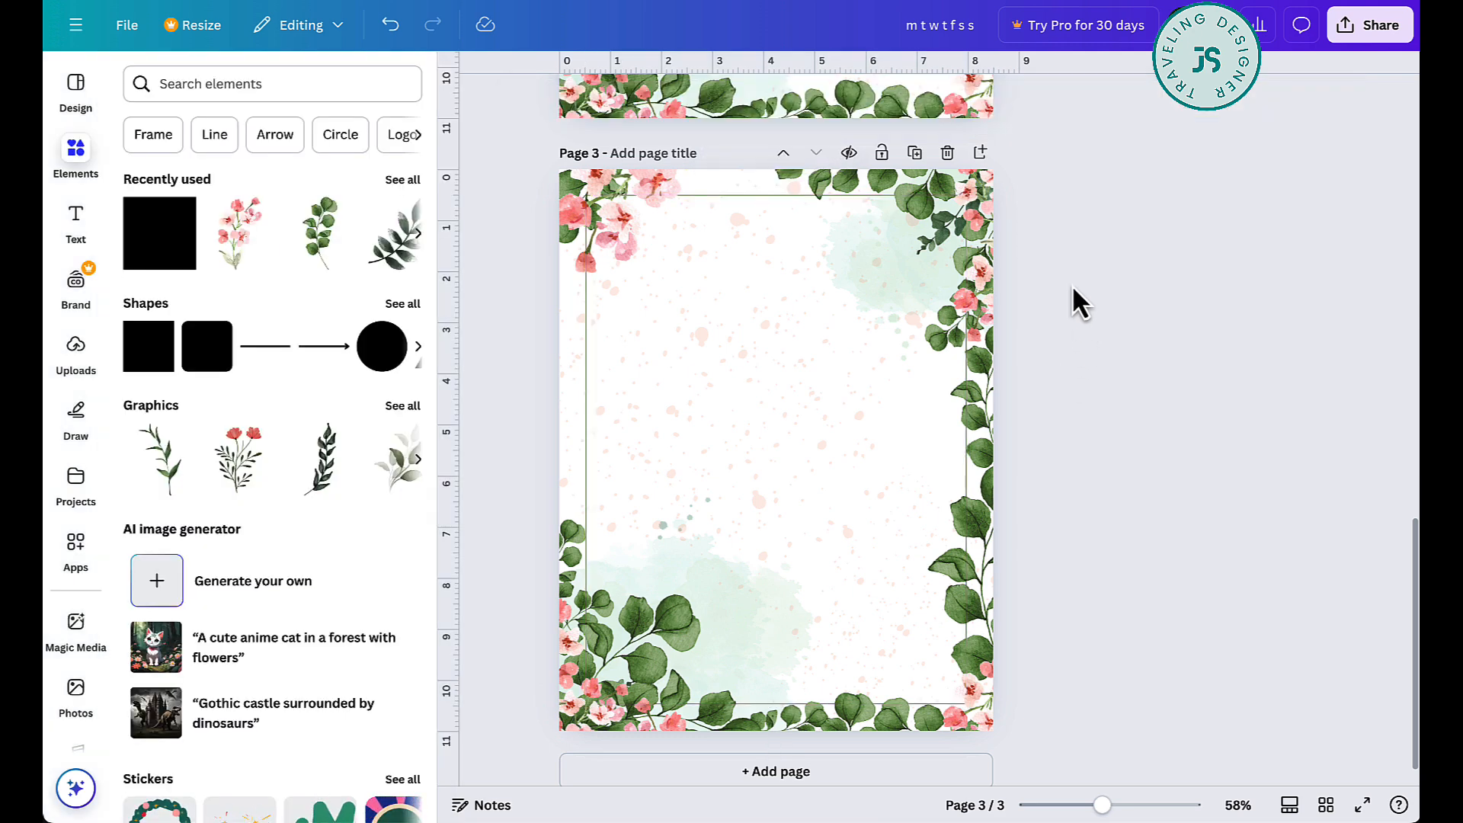
- Place a copy of the top leaf branch under the blossoms in page 3's upper-left corner, hanging down along the left edge
{"action": "left_click", "coordinate": [608, 243]}
{"action": "left_click", "coordinate": [823, 190]}
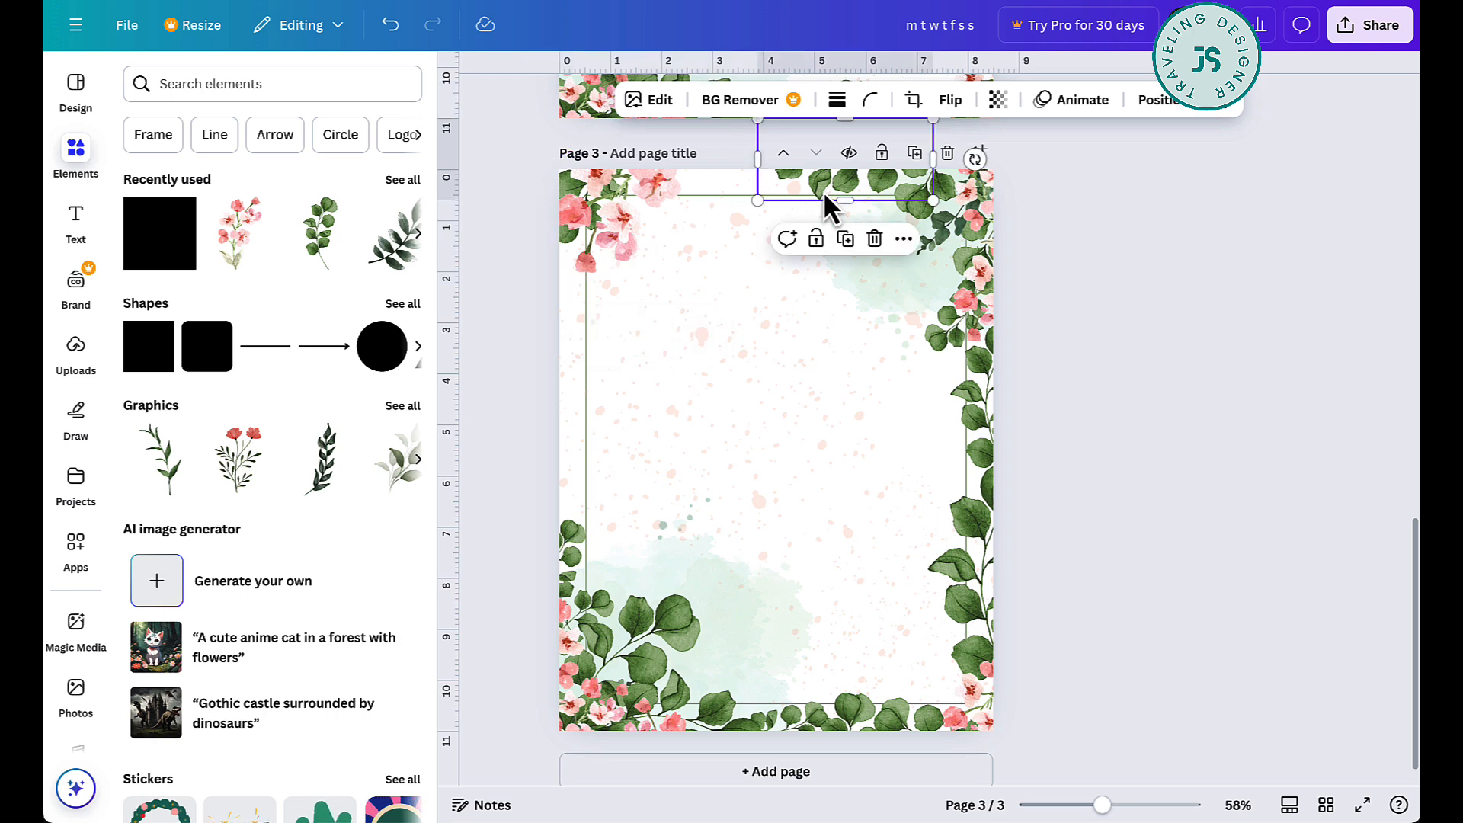
{"action": "left_click_drag", "start_coordinate": [855, 187], "coordinate": [506, 192]}
{"action": "left_click", "coordinate": [1199, 415]}
- Review the lined page, the Notes page and the framed page, comparing their borders and layouts
{"action": "scroll", "coordinate": [1205, 394], "scroll_direction": "up", "scroll_amount": 1}
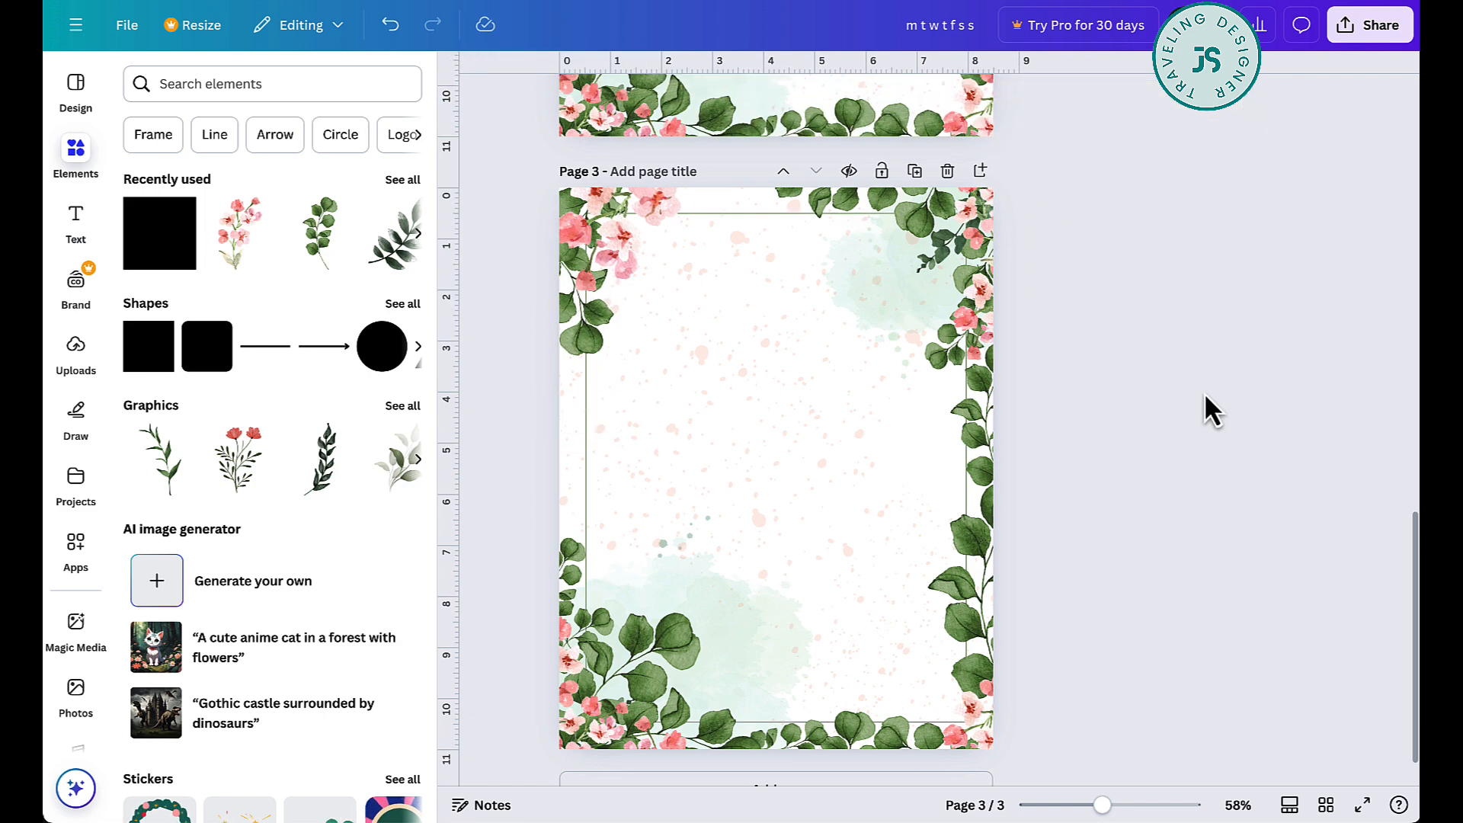
{"action": "scroll", "coordinate": [1205, 395], "scroll_direction": "down", "scroll_amount": 2}
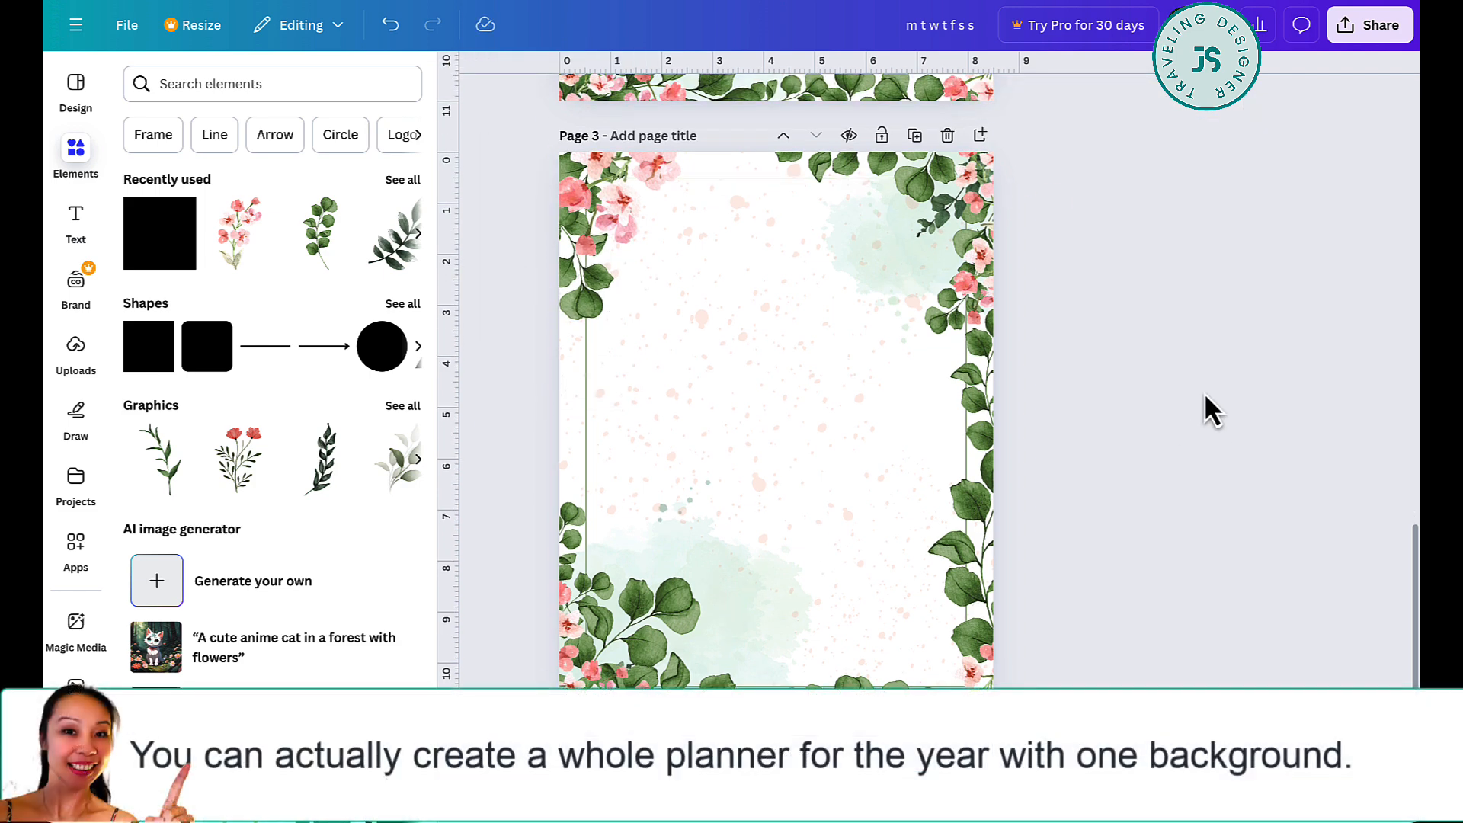
{"action": "scroll", "coordinate": [1204, 394], "scroll_direction": "down", "scroll_amount": 5}
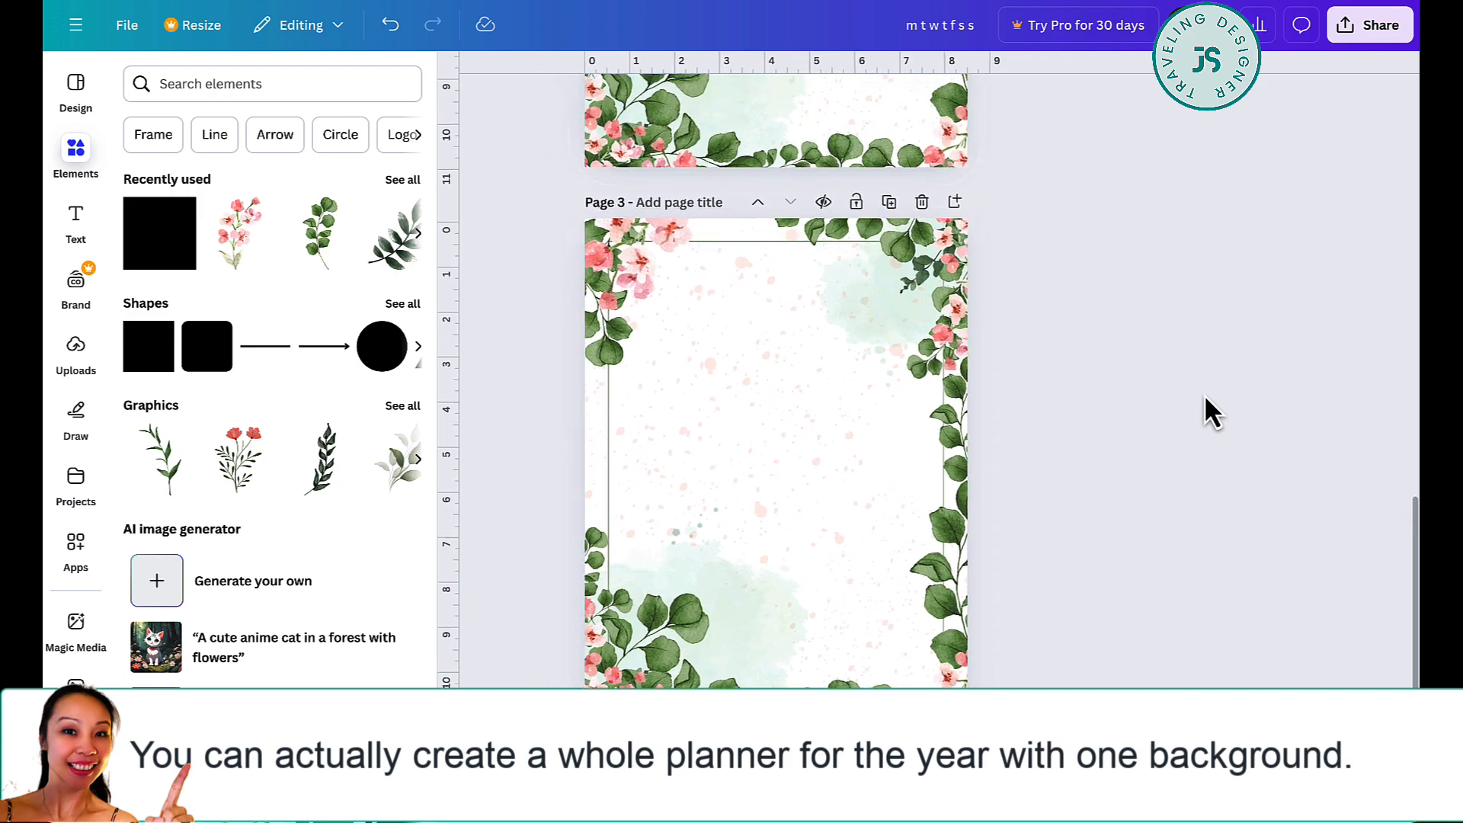
{"action": "scroll", "coordinate": [1204, 395], "scroll_direction": "up", "scroll_amount": 5}
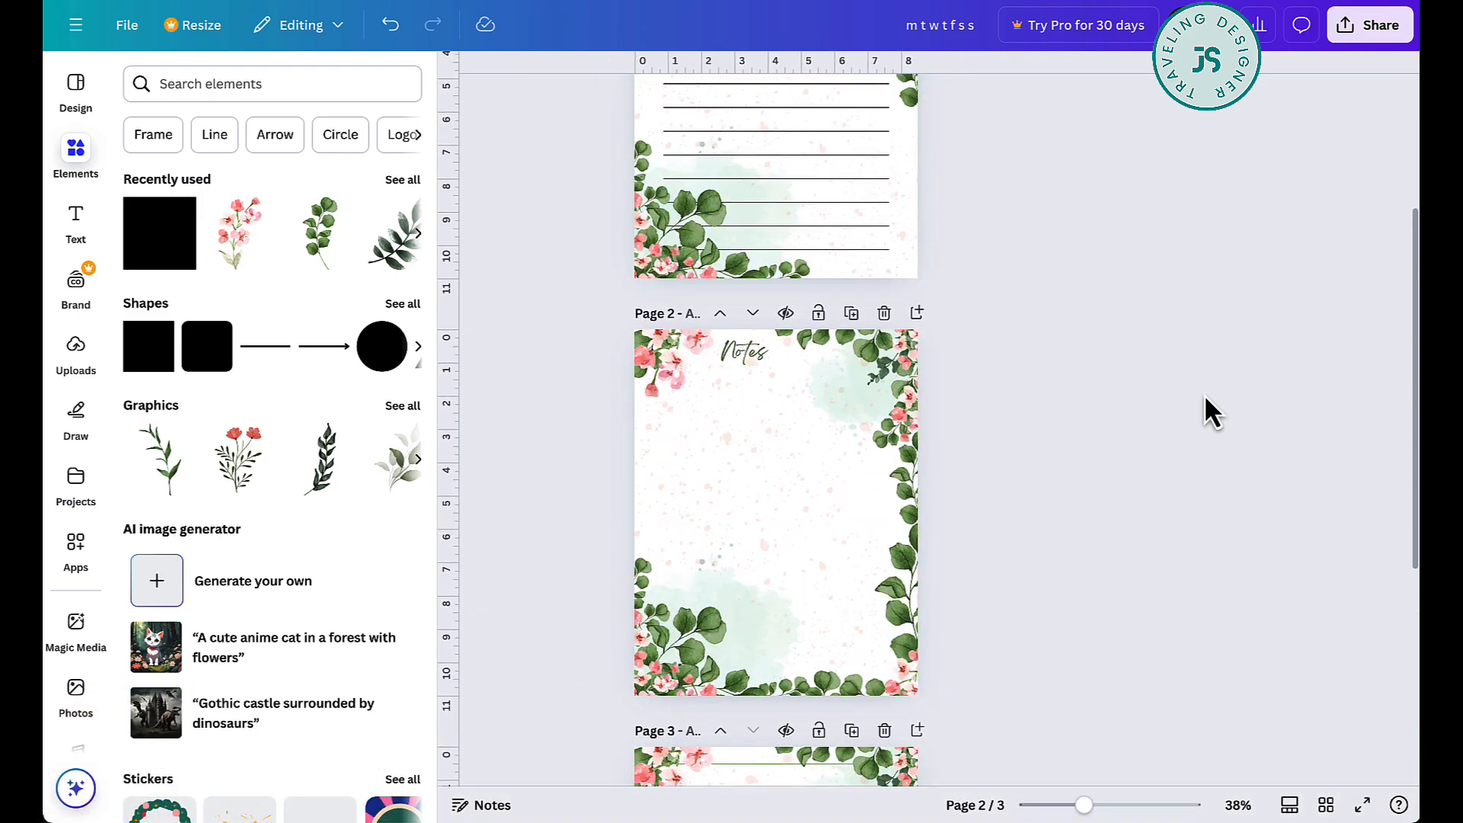
{"action": "scroll", "coordinate": [1204, 394], "scroll_direction": "down", "scroll_amount": 3}
{"action": "scroll", "coordinate": [1204, 414], "scroll_direction": "down", "scroll_amount": 3}
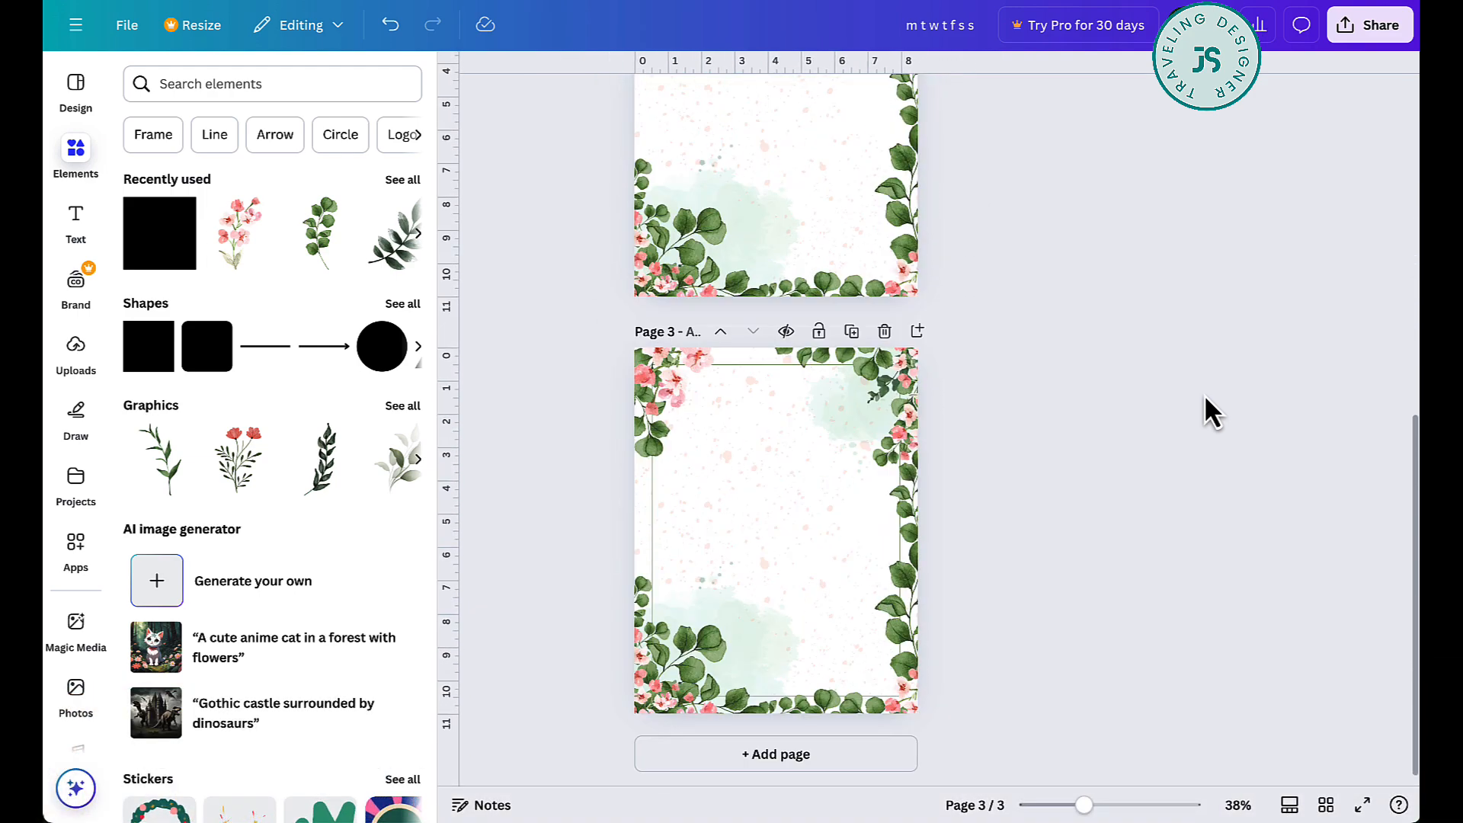
{"action": "scroll", "coordinate": [1205, 397], "scroll_direction": "up", "scroll_amount": 6}
{"action": "scroll", "coordinate": [1205, 397], "scroll_direction": "down", "scroll_amount": 3}
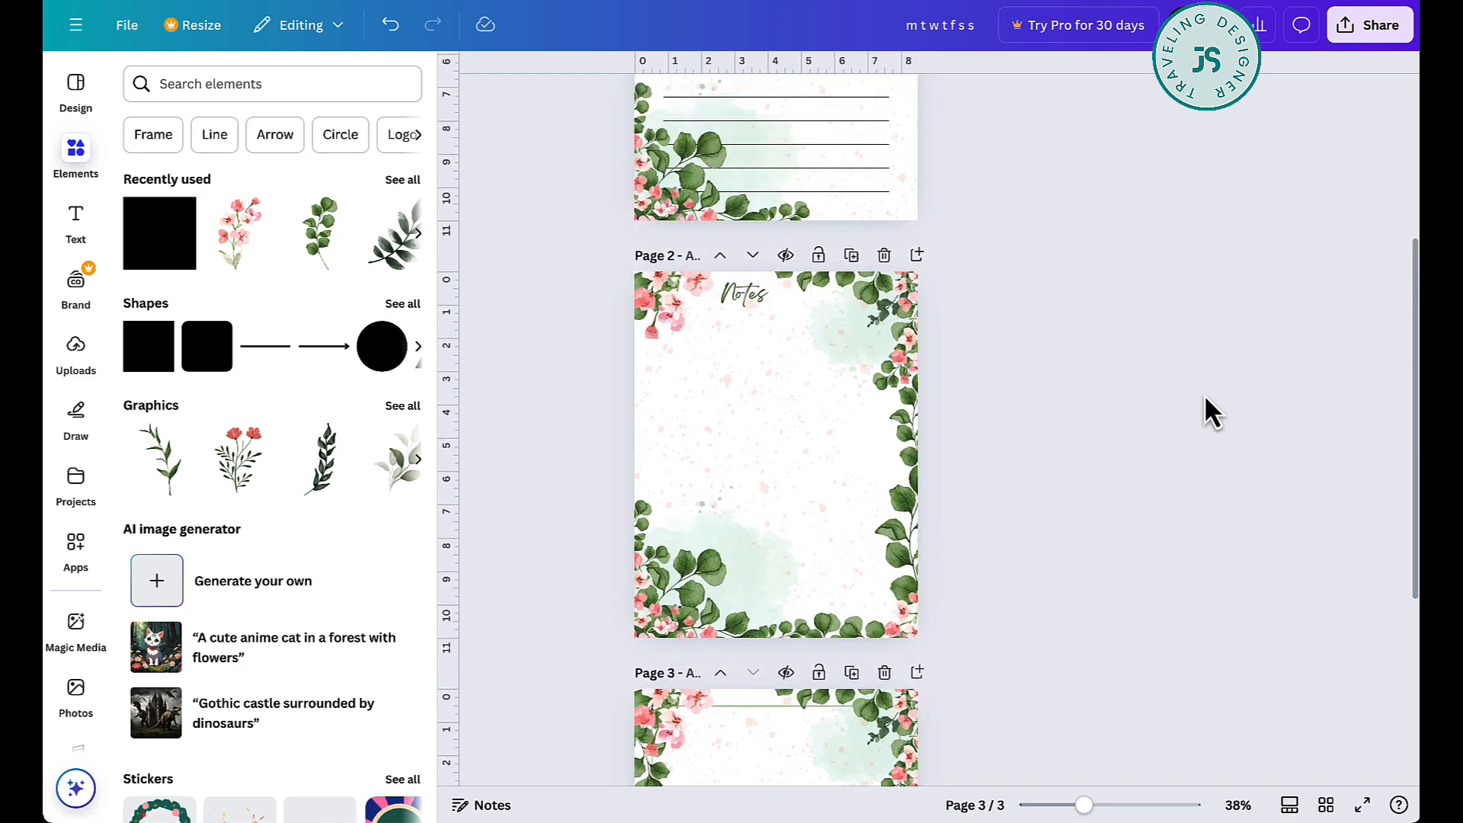
{"action": "scroll", "coordinate": [1205, 395], "scroll_direction": "up", "scroll_amount": 4}
{"action": "scroll", "coordinate": [1205, 396], "scroll_direction": "down", "scroll_amount": 4}
{"action": "scroll", "coordinate": [1205, 395], "scroll_direction": "up", "scroll_amount": 3}
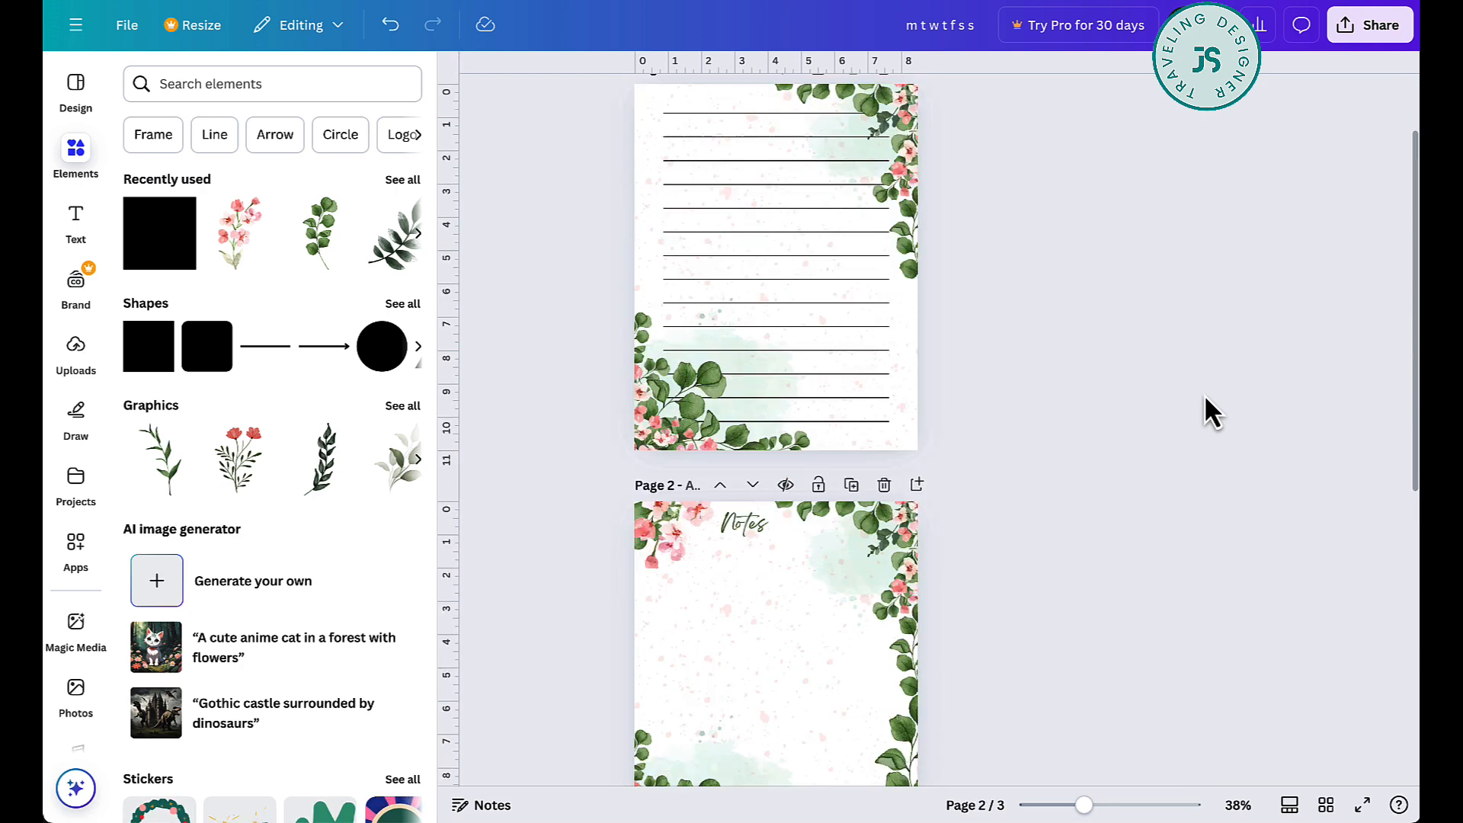
{"action": "scroll", "coordinate": [1204, 395], "scroll_direction": "up", "scroll_amount": 1}
{"action": "scroll", "coordinate": [1204, 395], "scroll_direction": "down", "scroll_amount": 4}
{"action": "scroll", "coordinate": [1204, 395], "scroll_direction": "up", "scroll_amount": 1}
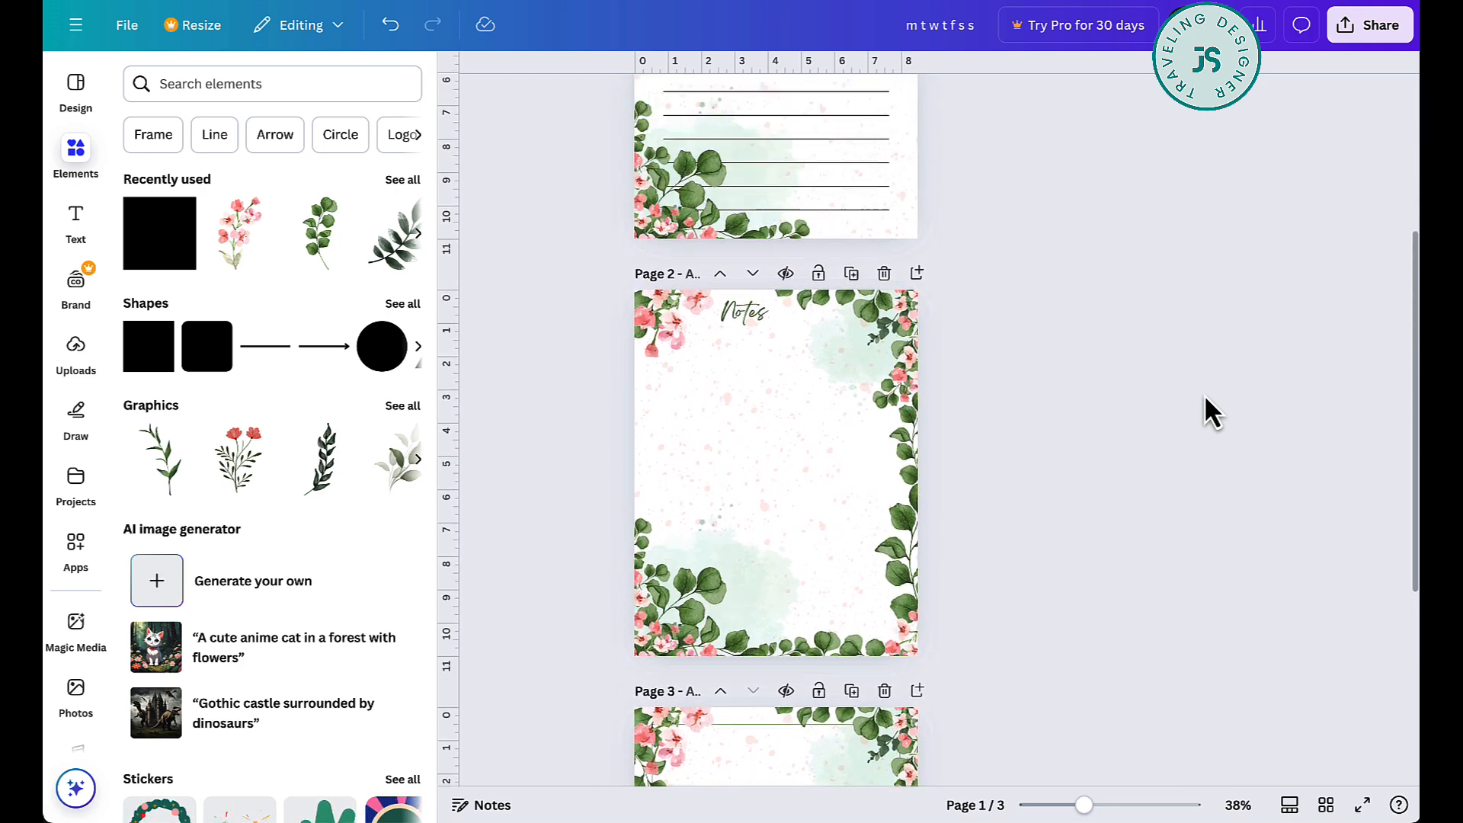
{"action": "scroll", "coordinate": [1204, 395], "scroll_direction": "up", "scroll_amount": 2}
{"action": "scroll", "coordinate": [1204, 395], "scroll_direction": "up", "scroll_amount": 2}
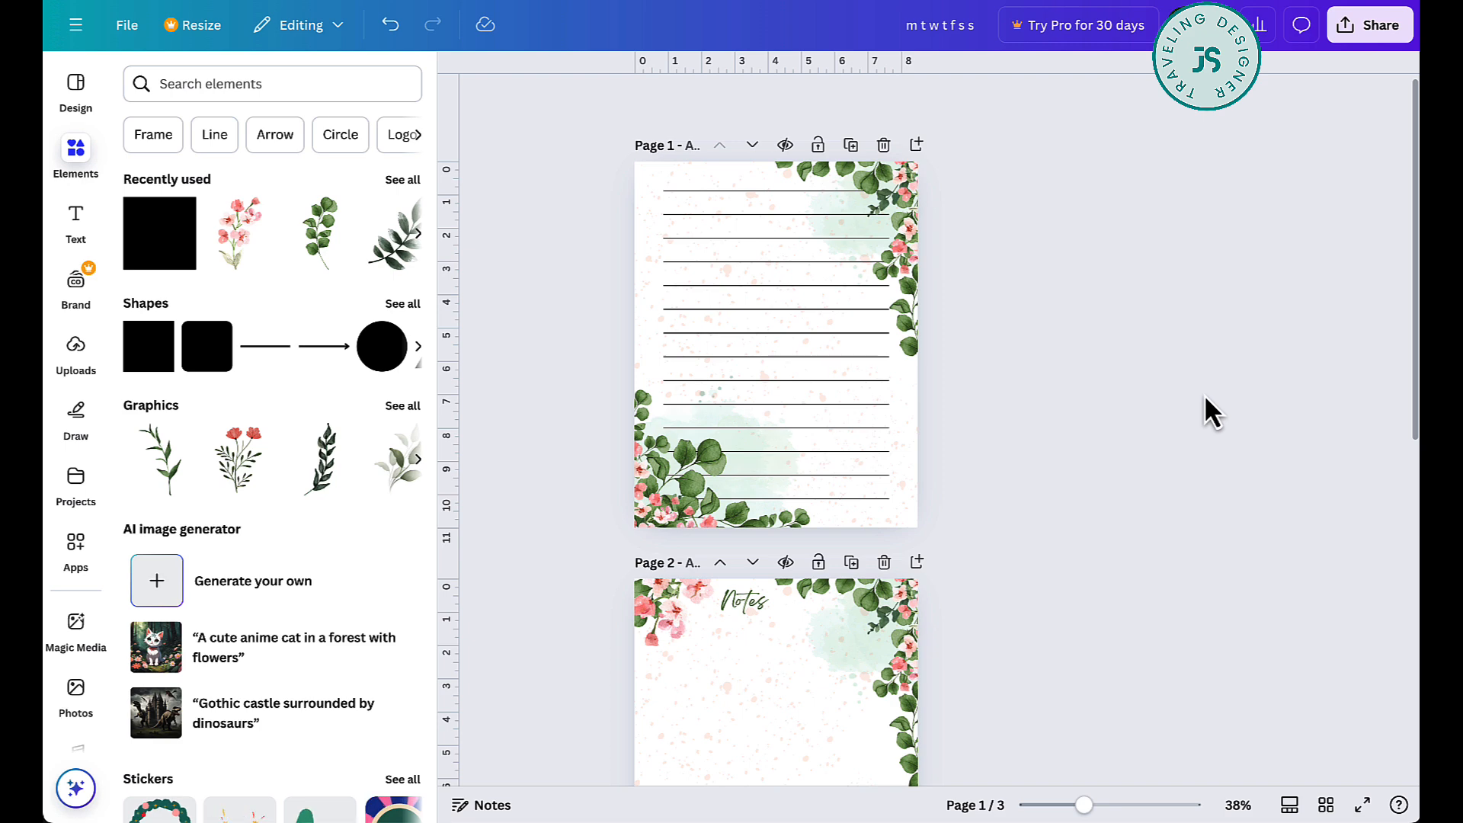
{"action": "scroll", "coordinate": [1204, 395], "scroll_direction": "down", "scroll_amount": 6}
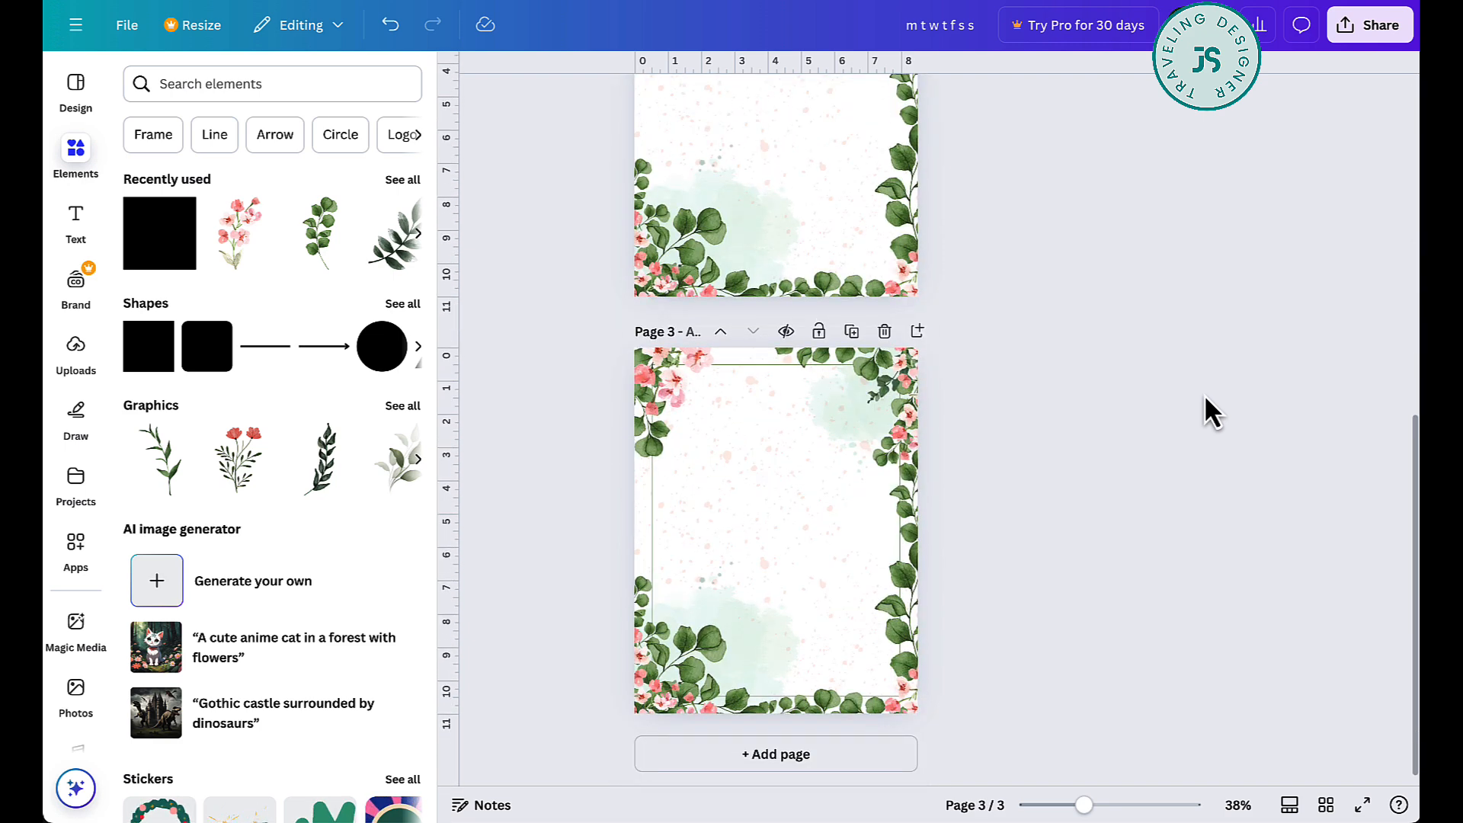
{"action": "scroll", "coordinate": [1204, 395], "scroll_direction": "up", "scroll_amount": 3}
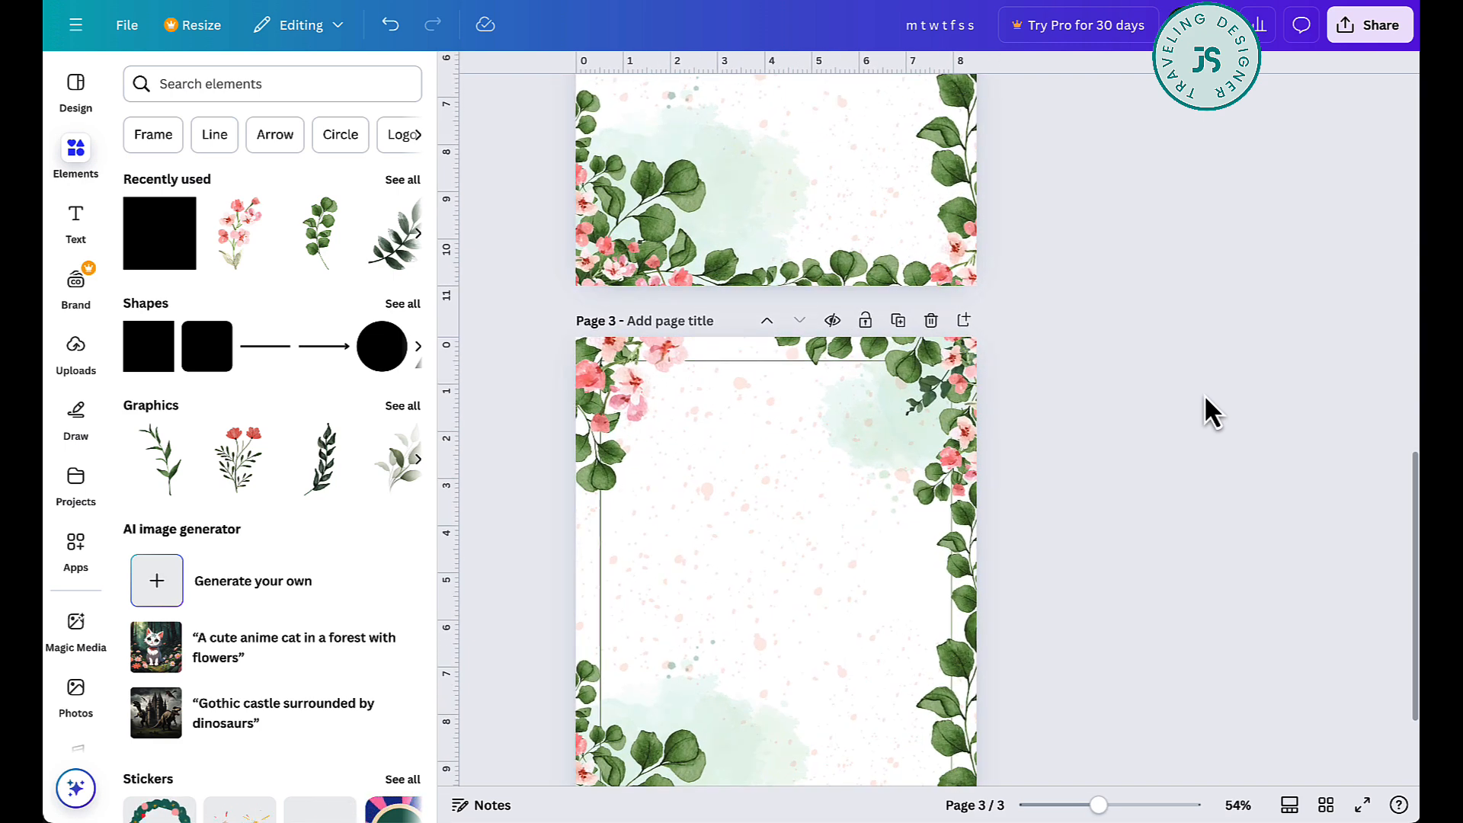
- Switch to single-page view with page thumbnails and look through the finished pages one at a time
{"action": "left_click", "coordinate": [1290, 806]}
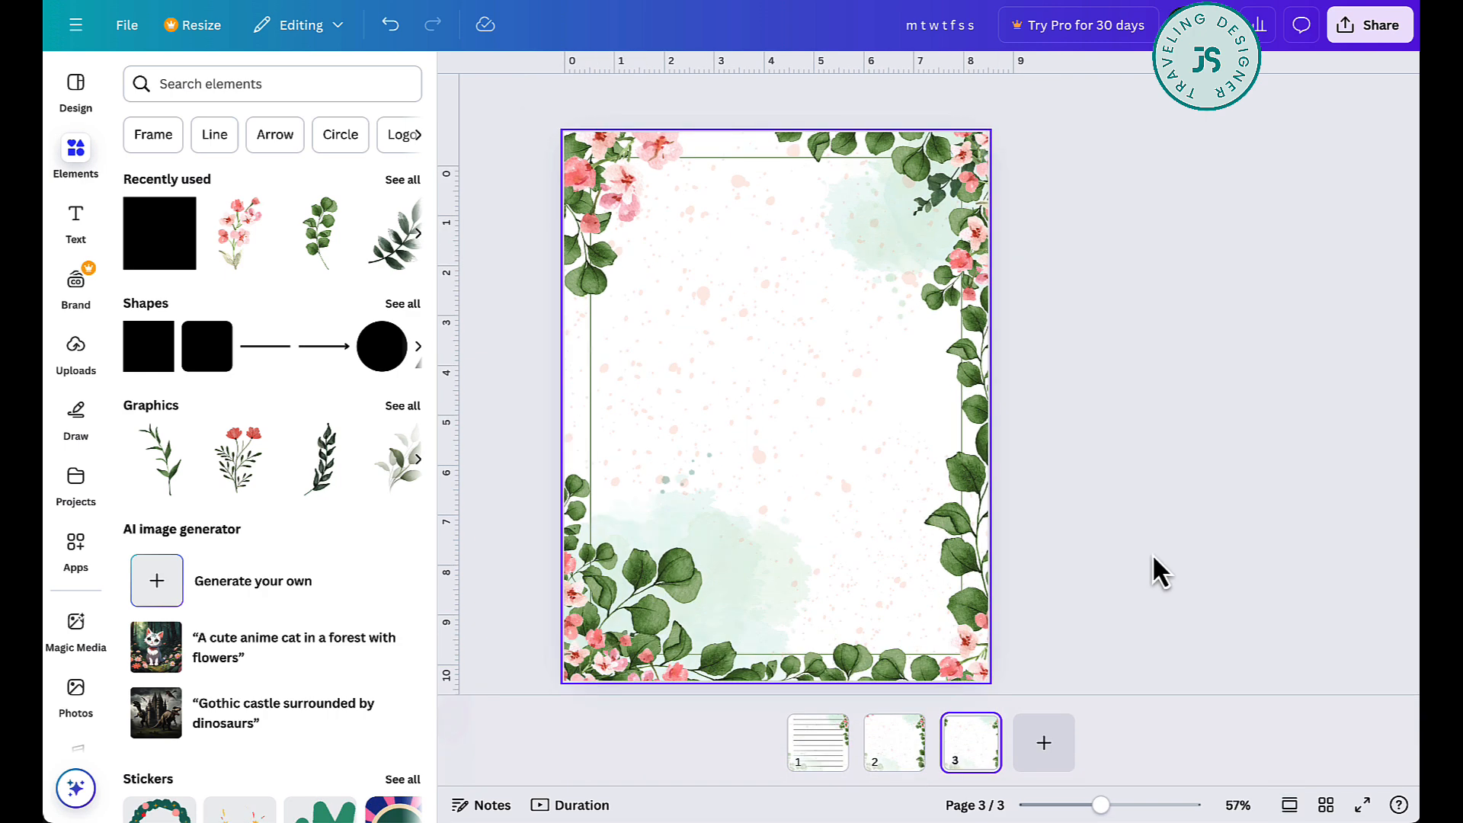
{"action": "left_click", "coordinate": [898, 759]}
{"action": "left_click", "coordinate": [813, 760]}
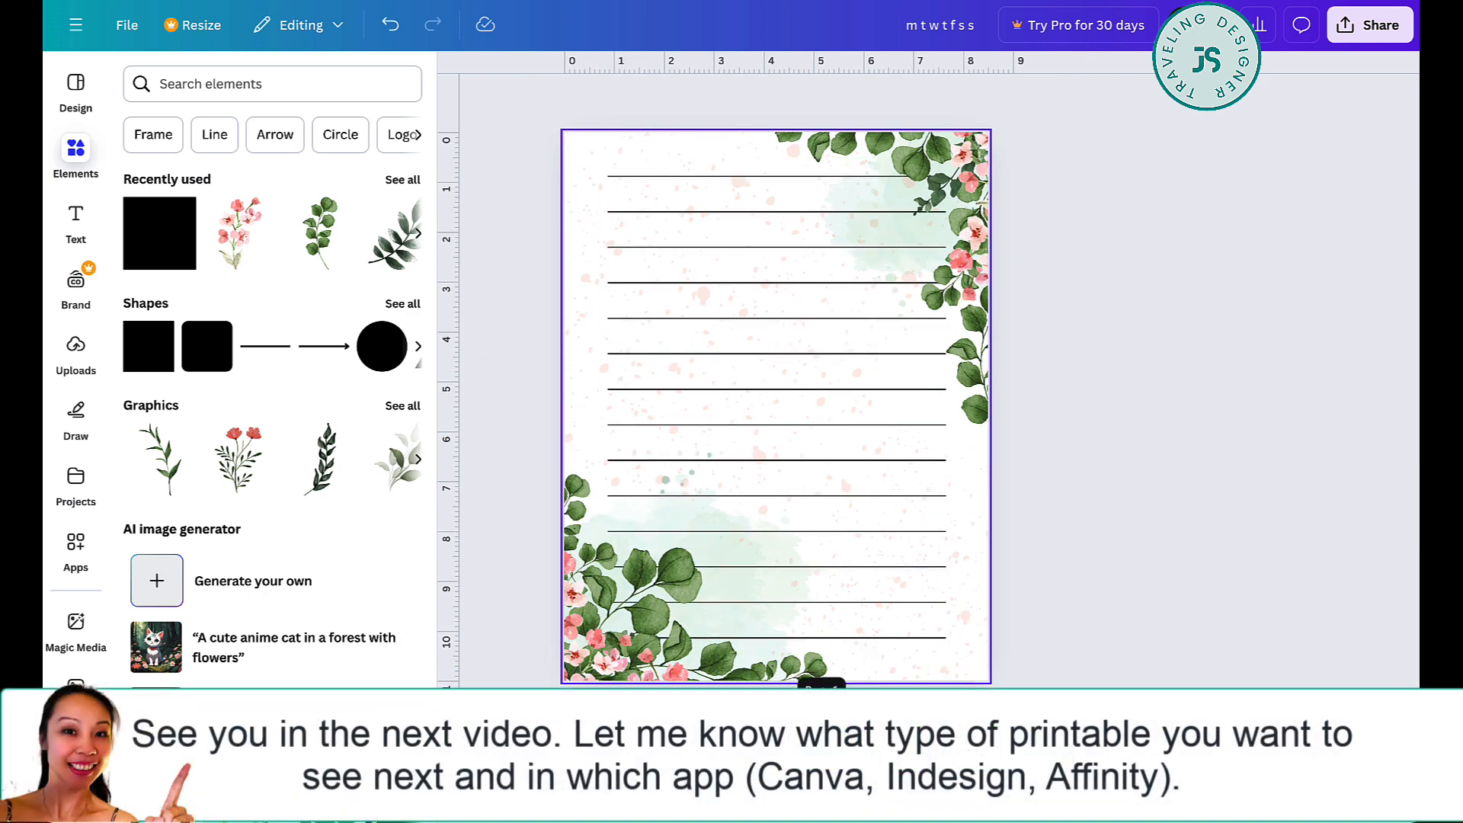
{"action": "left_click", "coordinate": [898, 759]}
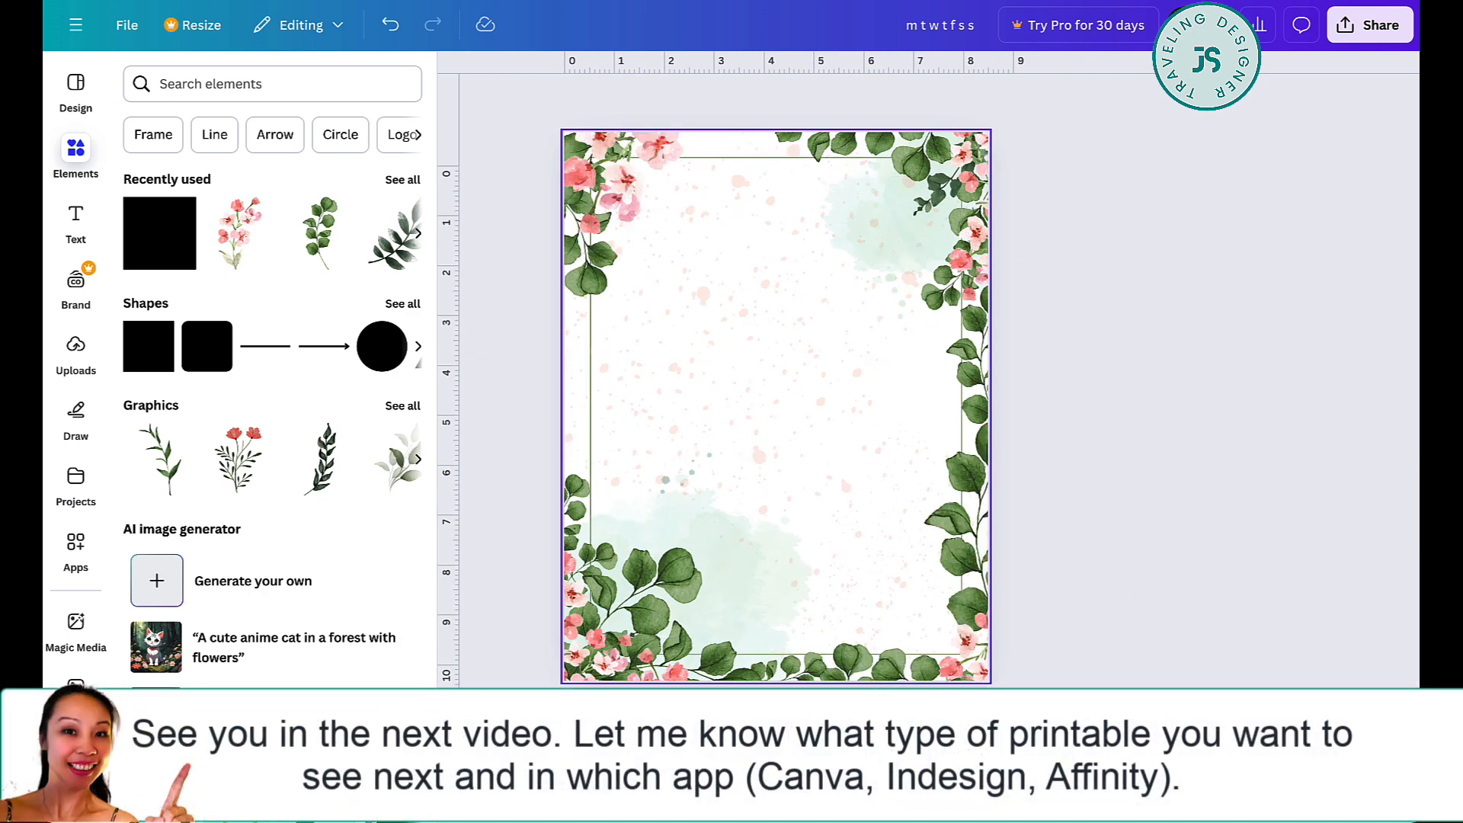